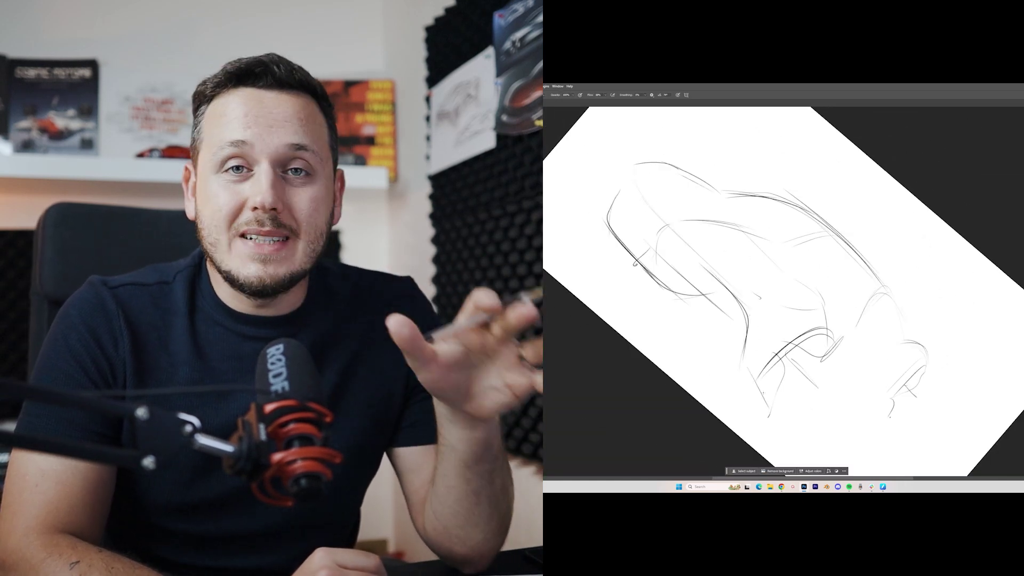
- Sketch the front bumper corner, the bumper's lower edge and the grille lines across the car's nose
drag(746, 315, 714, 344)
drag(723, 351, 746, 371)
drag(621, 182, 742, 307)
drag(615, 204, 696, 291)
drag(644, 242, 672, 272)
drag(674, 214, 684, 224)
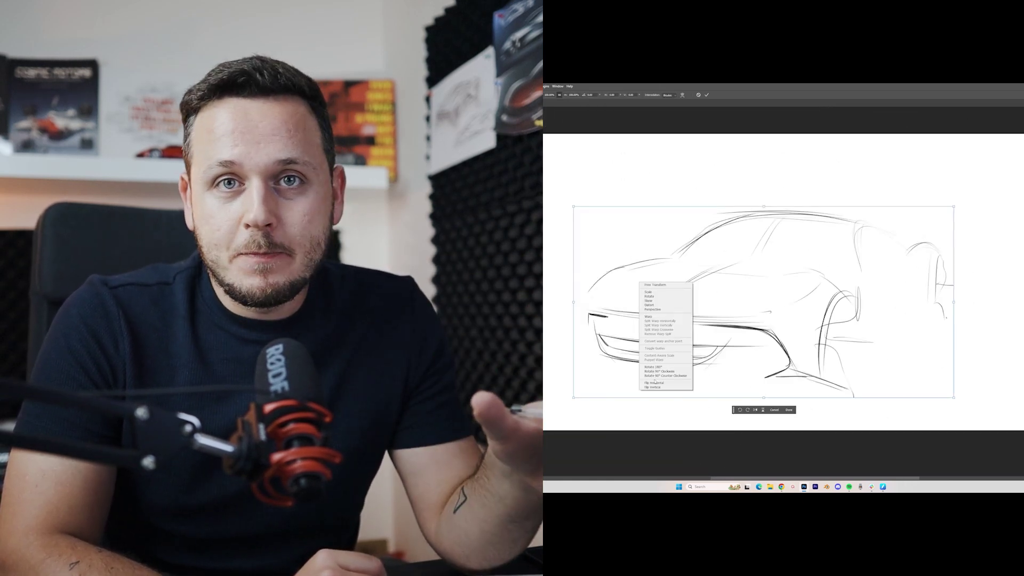
- Flip the car sketch horizontally and switch the transform to Warp
click(663, 320)
right_click(697, 293)
click(720, 331)
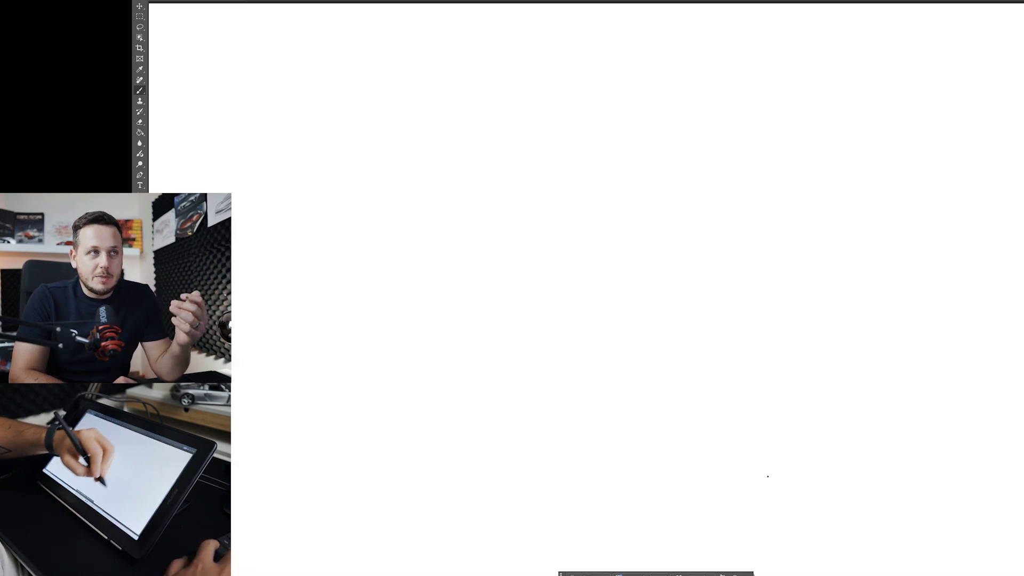
- Sketch the near front wheel with two curved tyre lines, an axle line and the adjoining lower body curves
drag(776, 312, 740, 480)
mouse_move(810, 329)
mouse_down()
mouse_move(739, 472)
mouse_move(747, 469)
mouse_up()
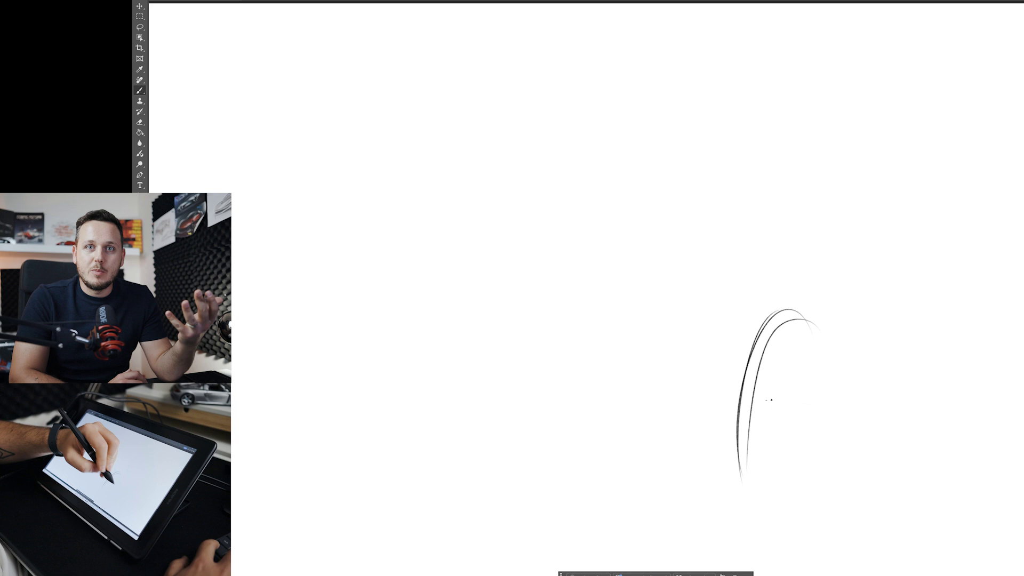
drag(766, 400, 845, 410)
drag(811, 368, 814, 368)
drag(730, 385, 812, 320)
mouse_move(730, 415)
mouse_down()
mouse_move(780, 444)
mouse_move(805, 516)
mouse_up()
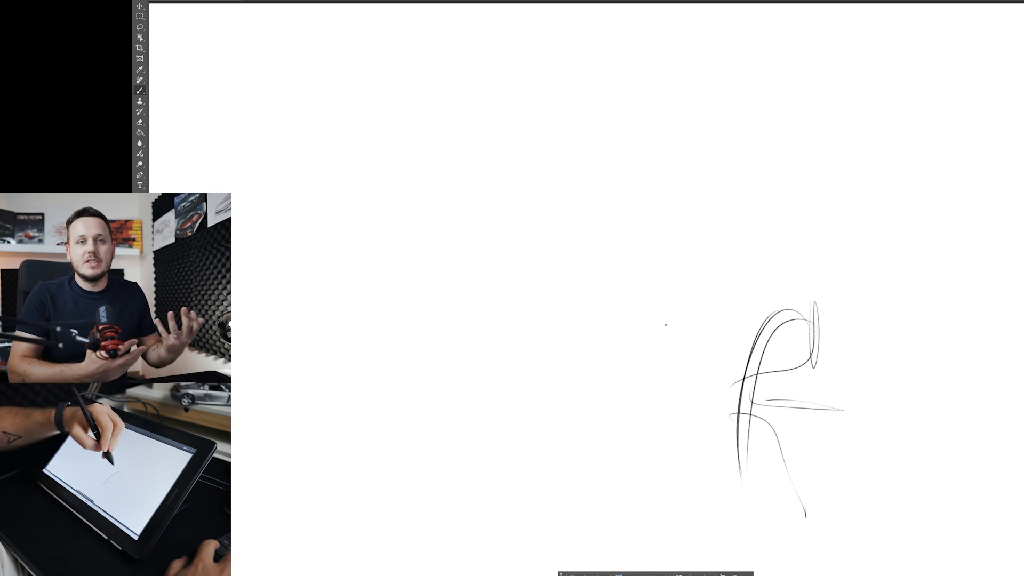
- Sketch the front fender and headlight curves, a guide line across the hood and a mark for the far hood edge
drag(682, 335, 710, 265)
drag(619, 351, 645, 351)
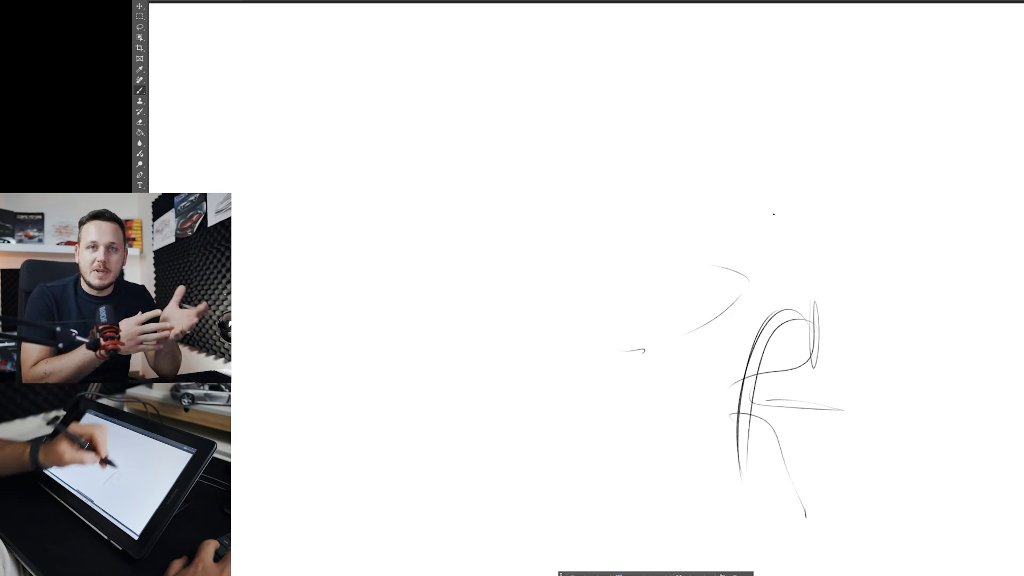
drag(655, 281, 497, 272)
drag(345, 265, 359, 263)
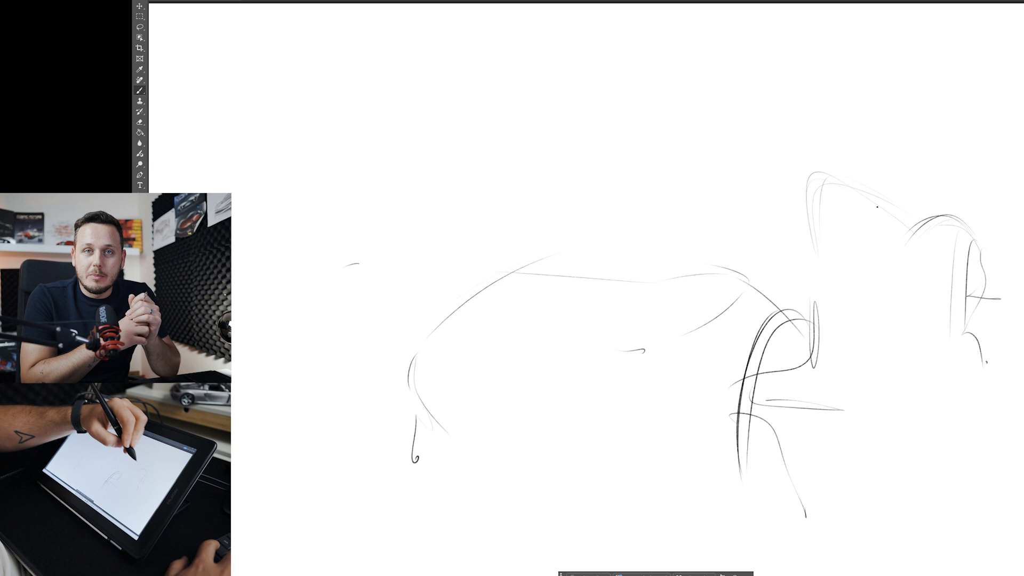
- Sketch the roofline, the sloping windshield pillar and the far hood contour of the car with overlapping strokes
drag(618, 166, 812, 175)
drag(585, 153, 781, 163)
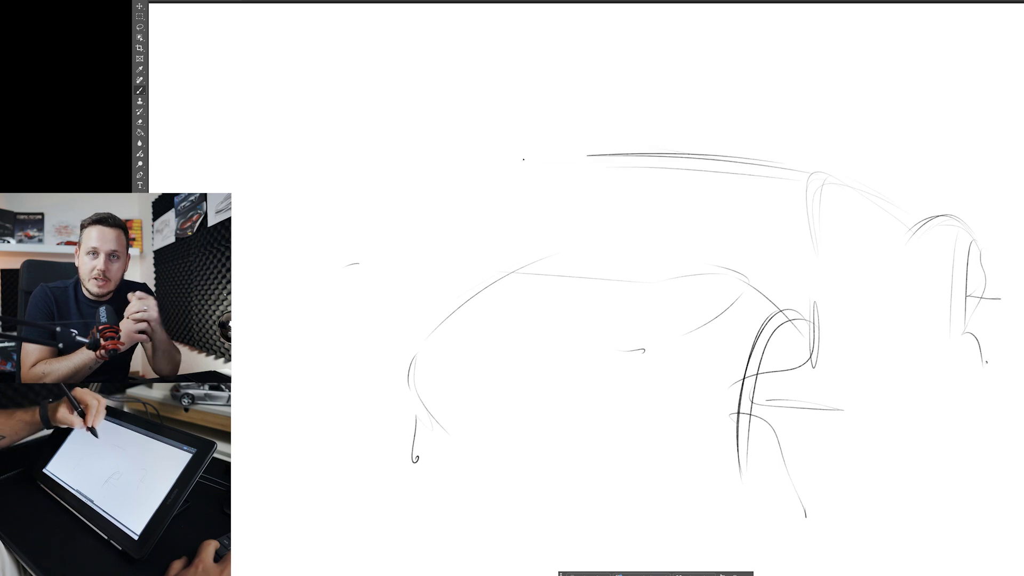
drag(613, 158, 515, 199)
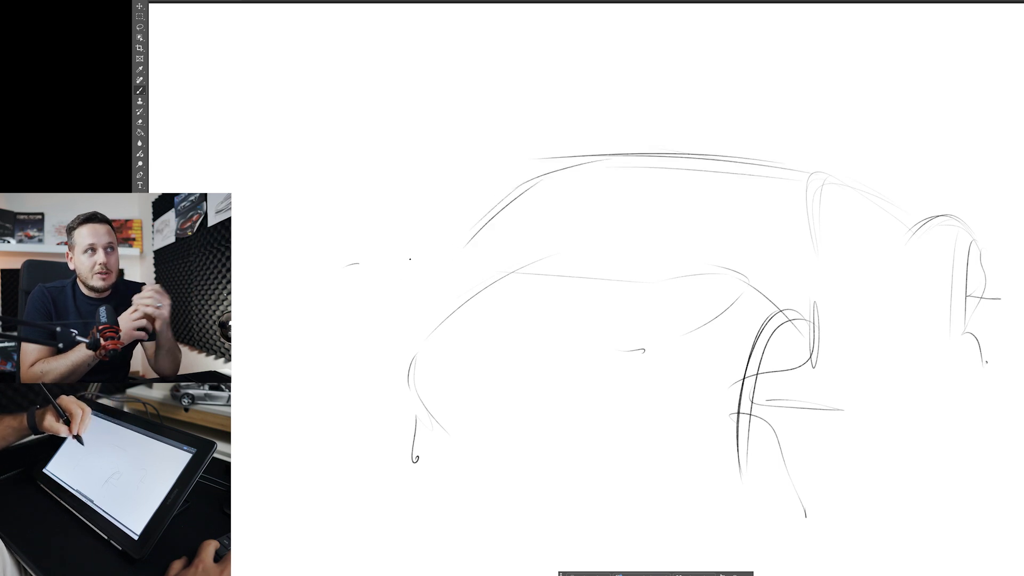
drag(456, 246, 297, 312)
drag(586, 166, 816, 177)
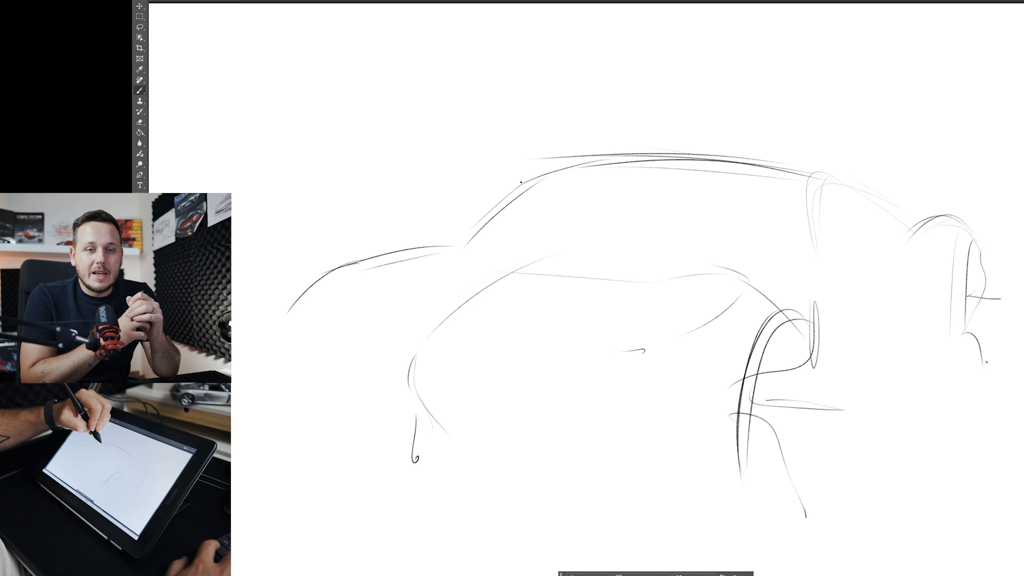
mouse_move(619, 158)
mouse_down()
mouse_move(518, 197)
mouse_move(462, 238)
mouse_up()
drag(449, 240, 669, 166)
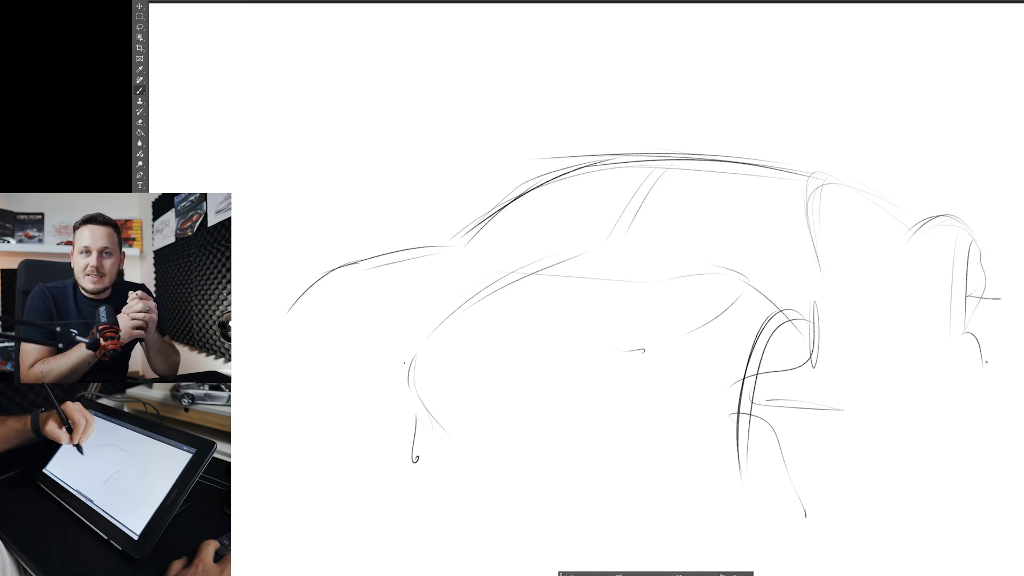
- Sketch the long front edge line below the hood, running across the nose toward the near front wheel
key(r)
drag(453, 452, 403, 353)
key(space)
drag(539, 349, 566, 312)
key(ctrl+space)
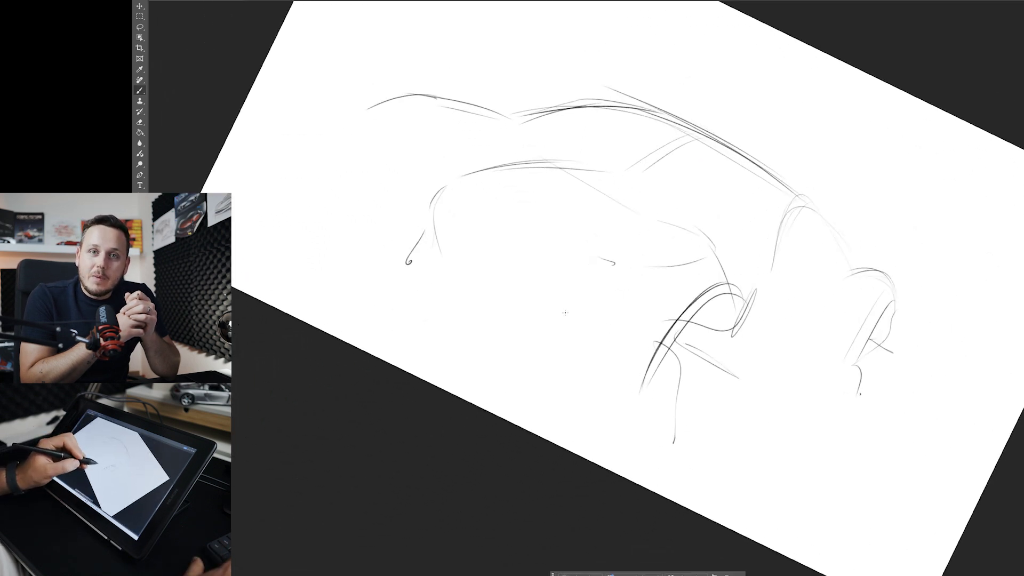
key(r)
mouse_move(608, 365)
mouse_down()
mouse_move(590, 350)
mouse_move(590, 400)
mouse_up()
key(space)
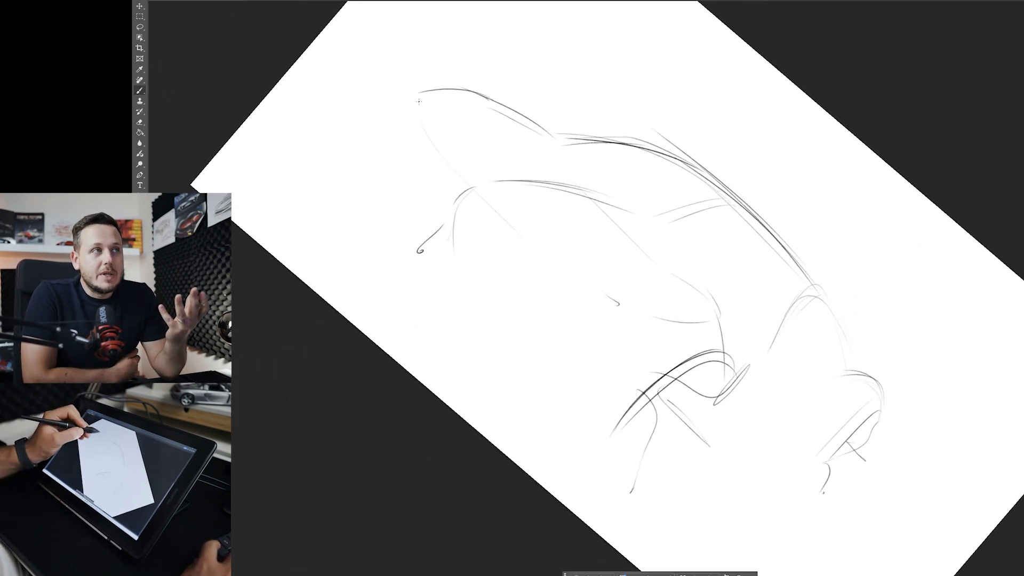
drag(432, 144, 581, 291)
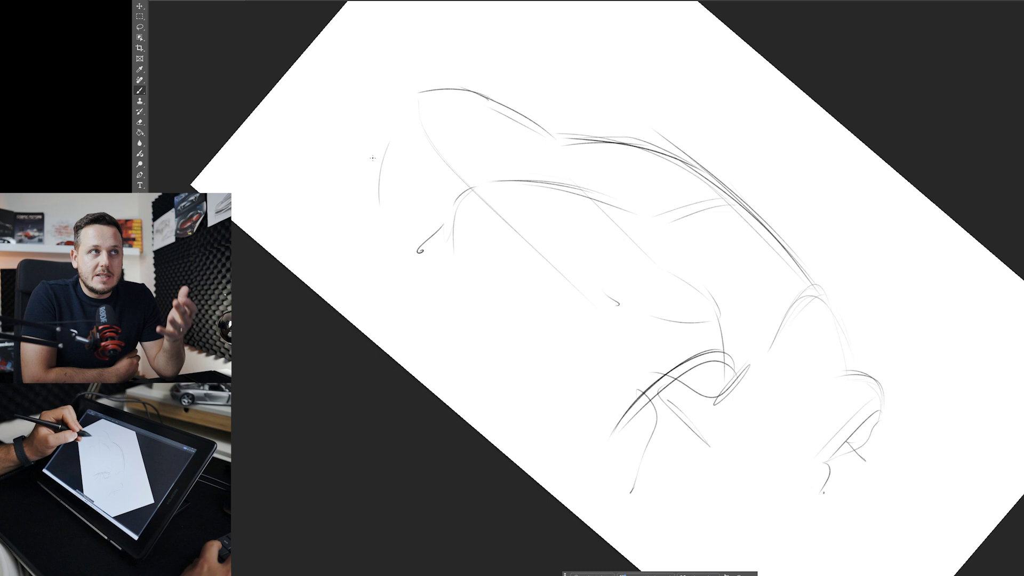
- Outline the front bumper's lower contour and add a parallel line above it for the grille
drag(546, 295, 429, 254)
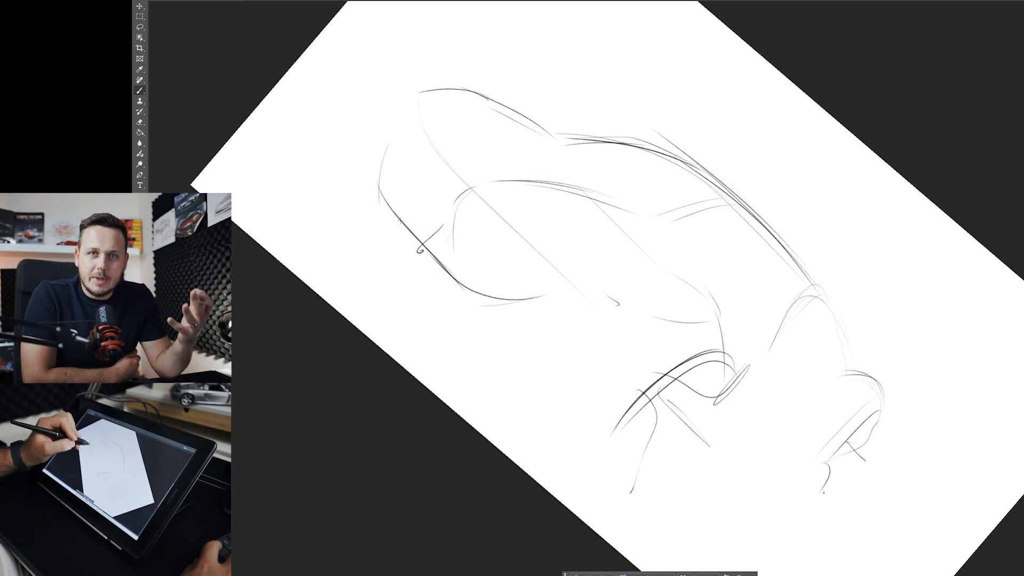
drag(480, 293, 373, 185)
drag(405, 219, 501, 312)
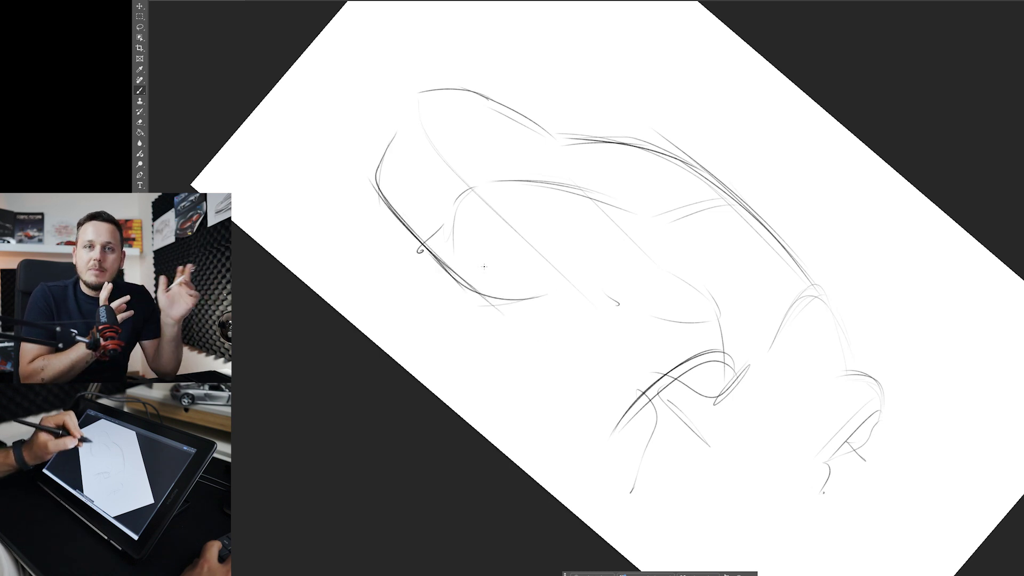
drag(443, 216, 562, 327)
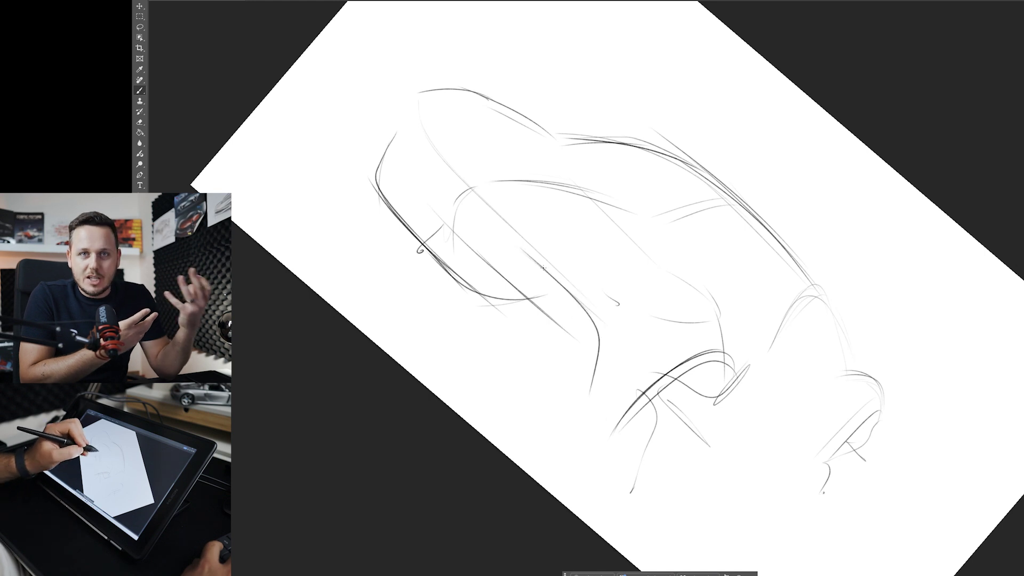
- Shape the side air intake at the near bumper corner and the splitter below it, darkening the intake's upper edge
drag(543, 269, 592, 400)
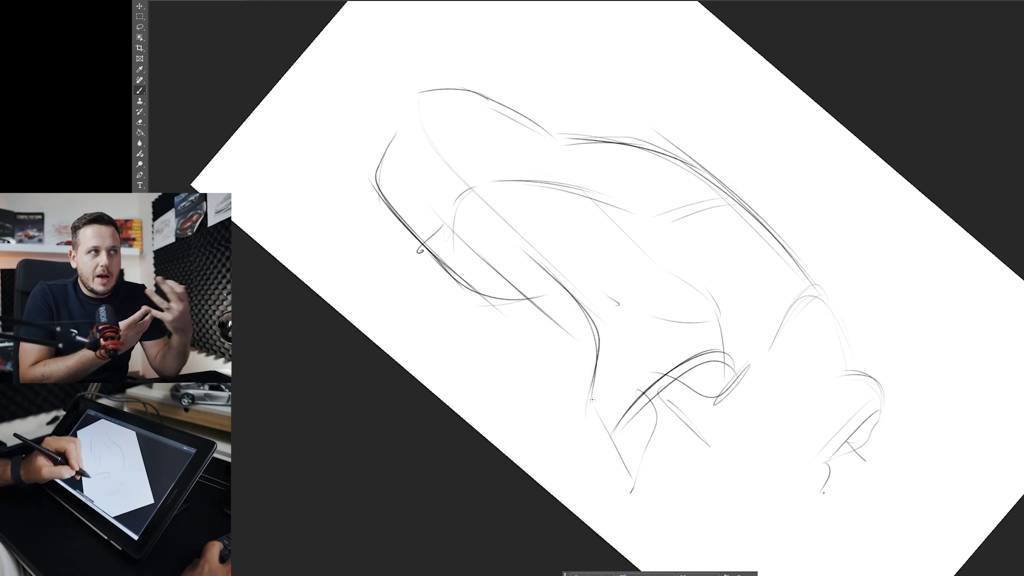
mouse_move(632, 476)
mouse_down()
mouse_move(581, 389)
mouse_move(592, 421)
mouse_move(586, 409)
mouse_up()
drag(558, 389, 595, 419)
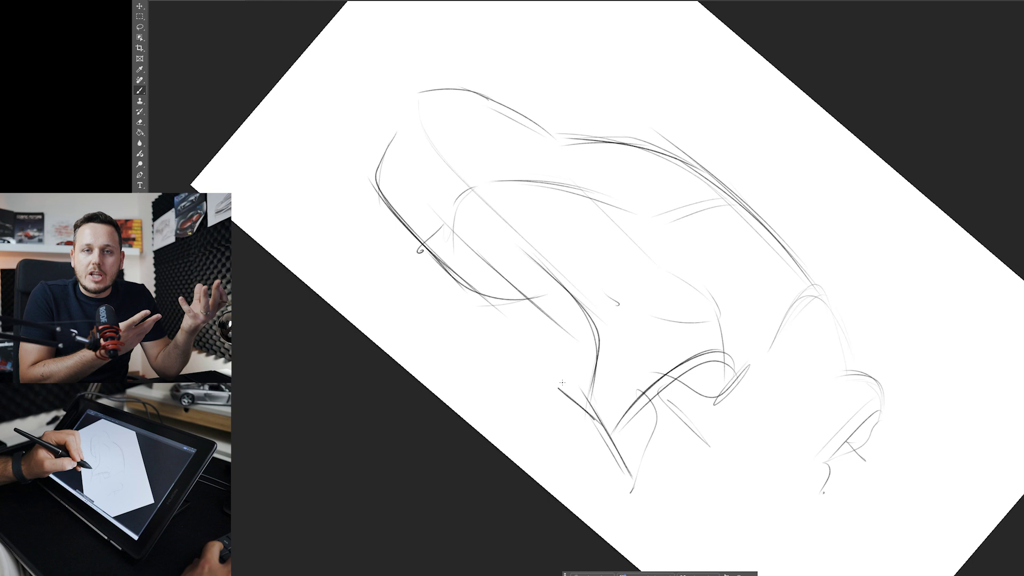
mouse_move(547, 378)
mouse_down()
mouse_move(586, 388)
mouse_move(601, 320)
mouse_up()
mouse_move(597, 368)
mouse_down()
mouse_move(555, 278)
mouse_move(533, 257)
mouse_up()
drag(598, 325, 522, 246)
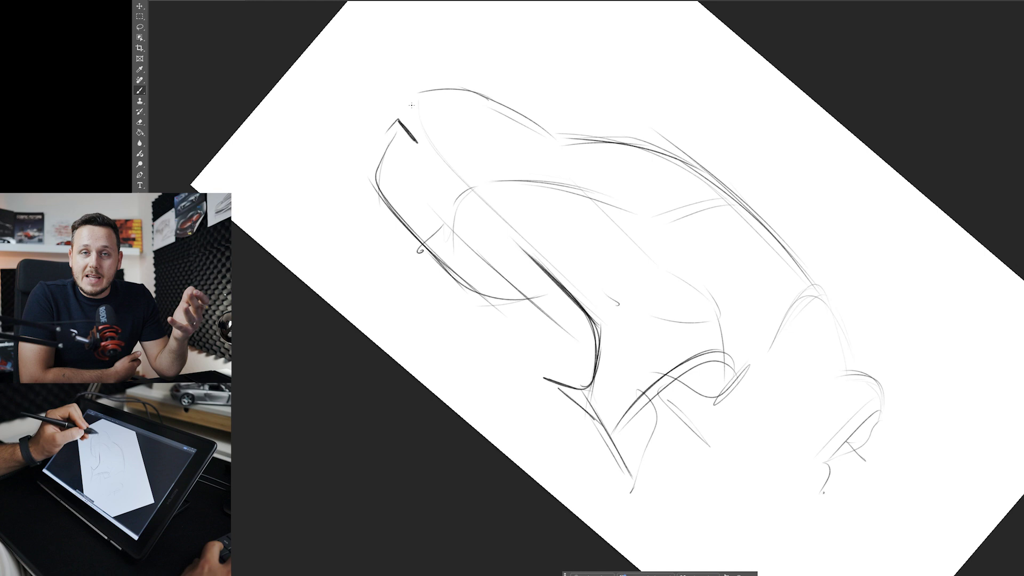
- Reinforce the front edge line, draw the slim lower grille opening and add a small badge on the hood's centre line
drag(416, 124, 590, 303)
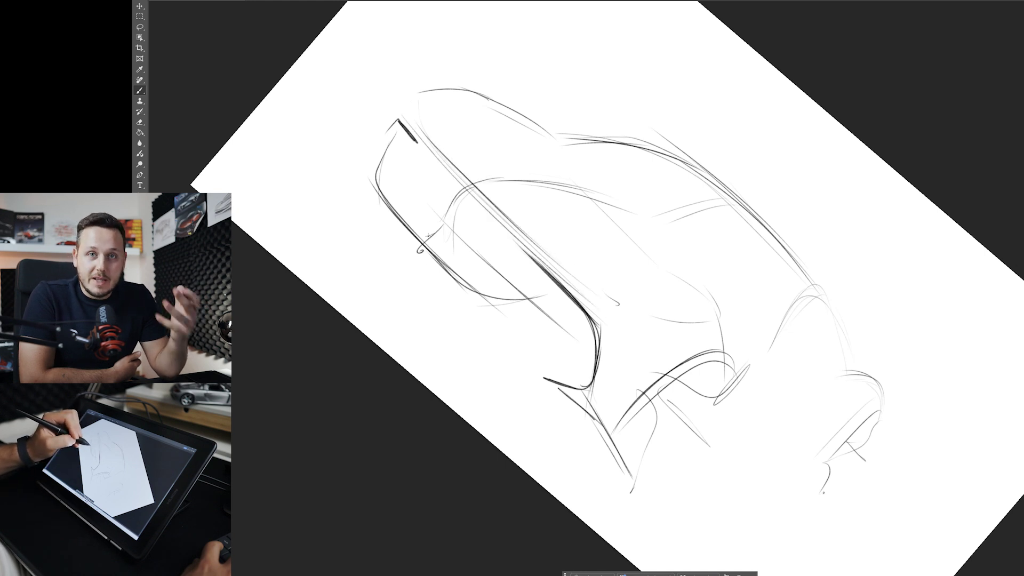
drag(400, 167, 504, 280)
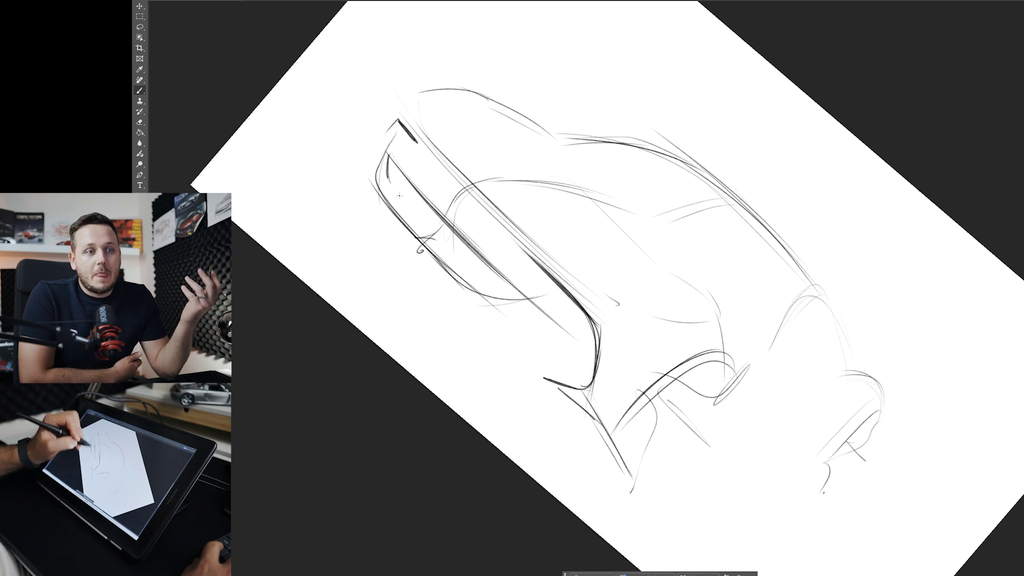
drag(392, 183, 491, 291)
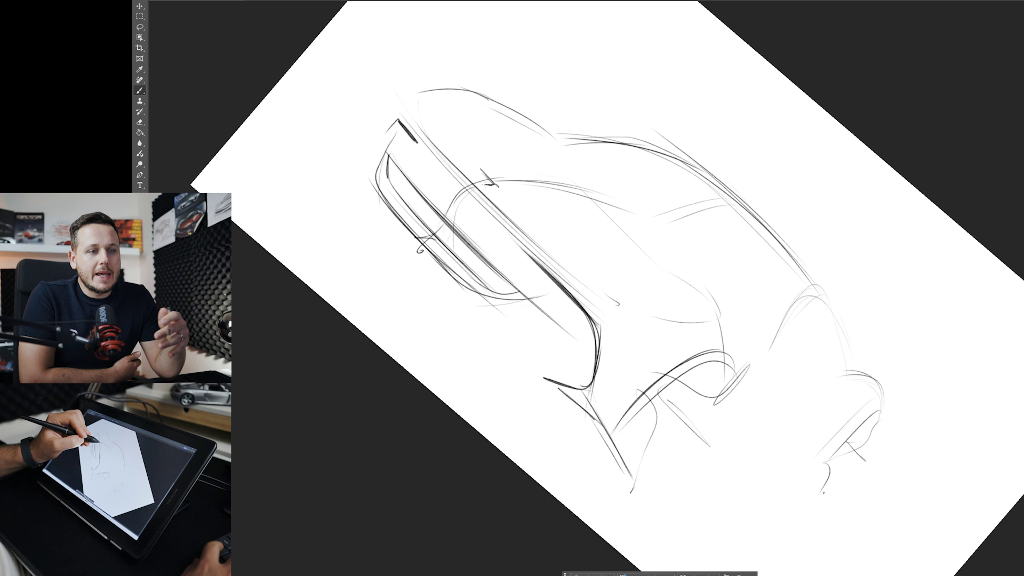
drag(483, 174, 475, 180)
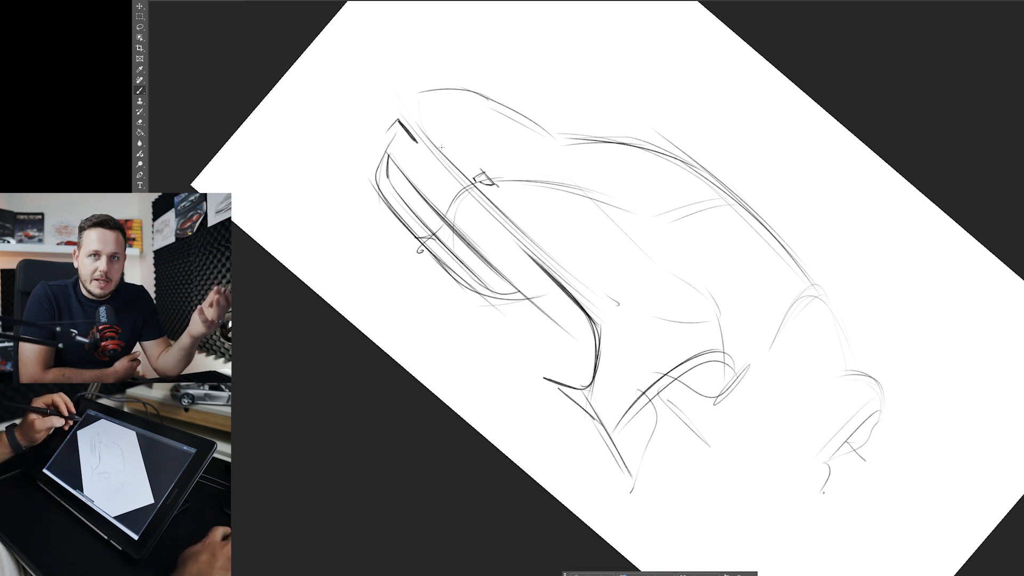
- Flip the car sketch horizontally and slightly adjust its proportions with Free Transform
key(Escape)
key(ctrl+t)
right_click(425, 279)
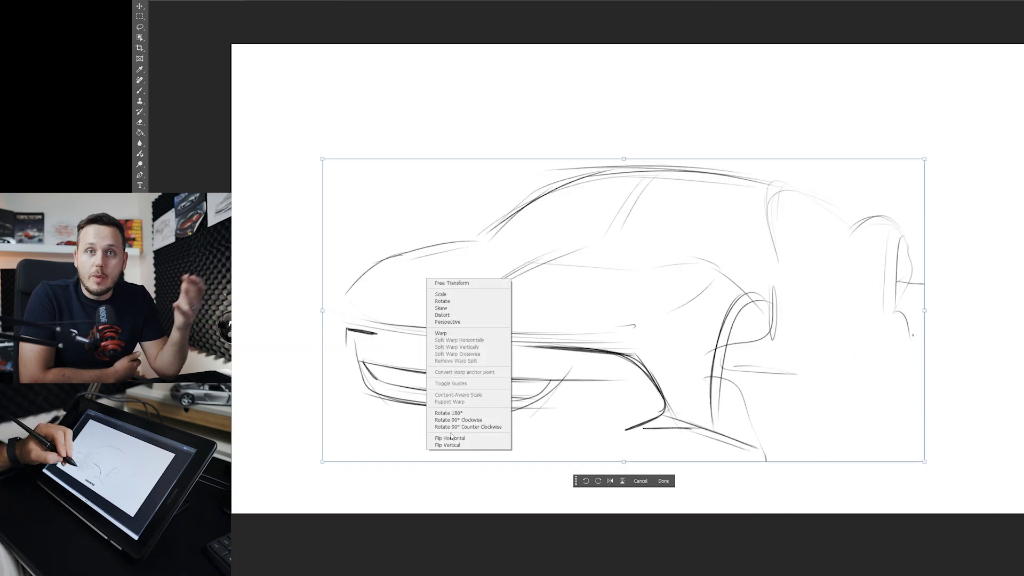
click(445, 438)
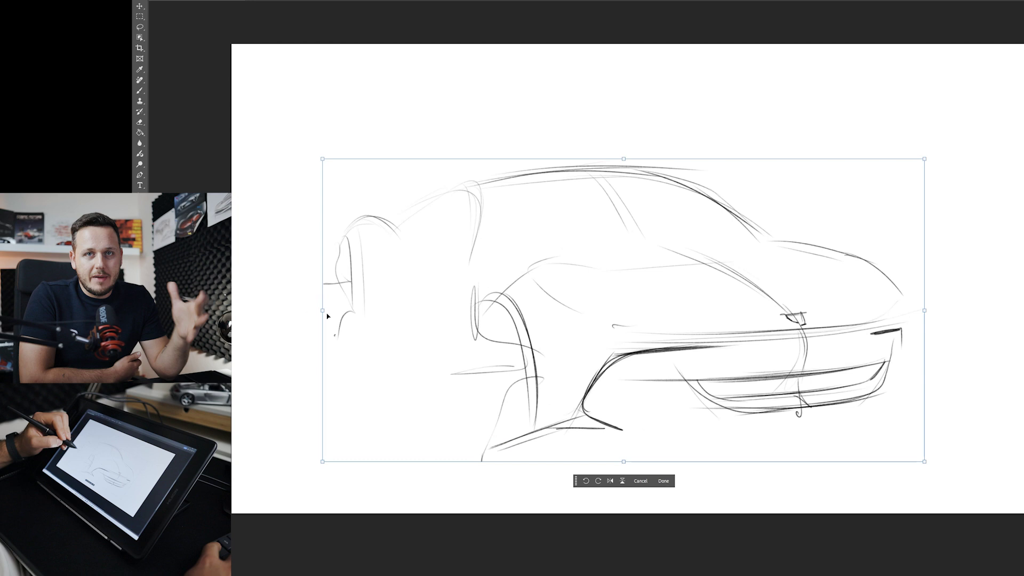
drag(322, 310, 331, 313)
drag(925, 469, 950, 476)
drag(629, 161, 618, 154)
key(Return)
- Warp the sketch to lower the windshield area, push the front end outward and pull the rear of the car inward
key(ctrl+t)
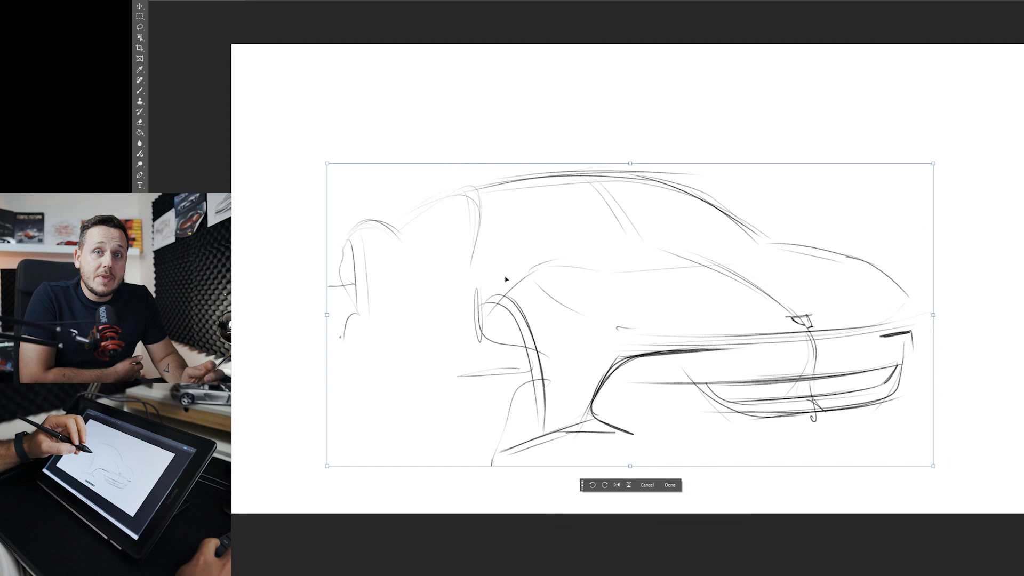
right_click(512, 296)
click(528, 350)
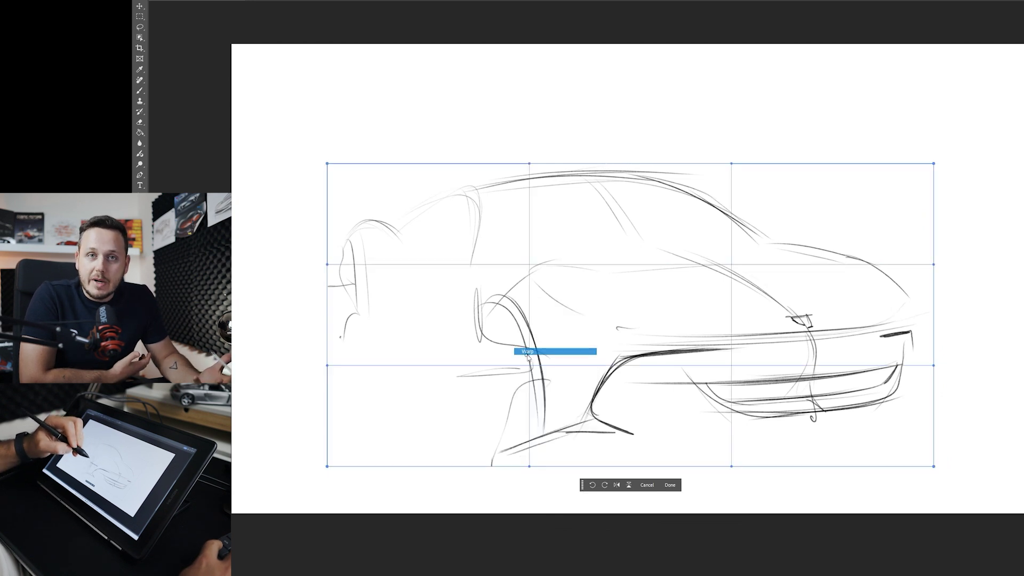
drag(731, 164, 748, 183)
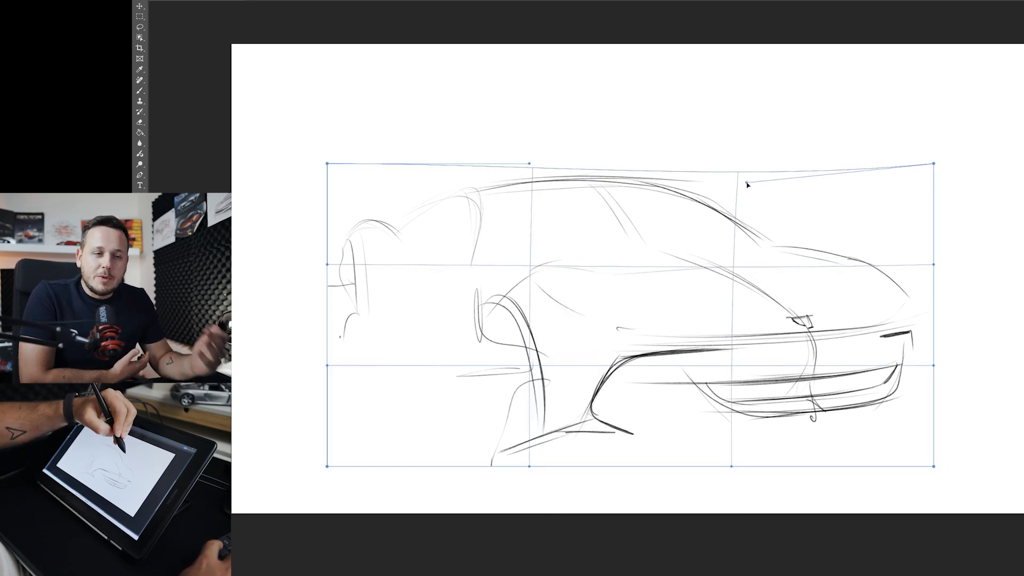
drag(934, 265, 944, 256)
drag(934, 366, 967, 371)
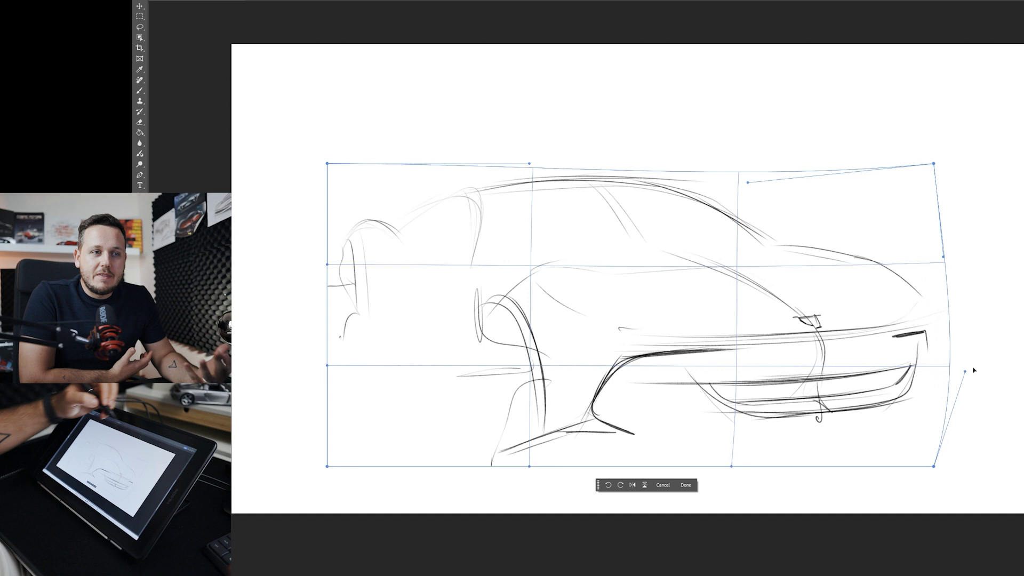
mouse_move(327, 164)
mouse_down()
mouse_move(351, 161)
mouse_move(347, 170)
mouse_up()
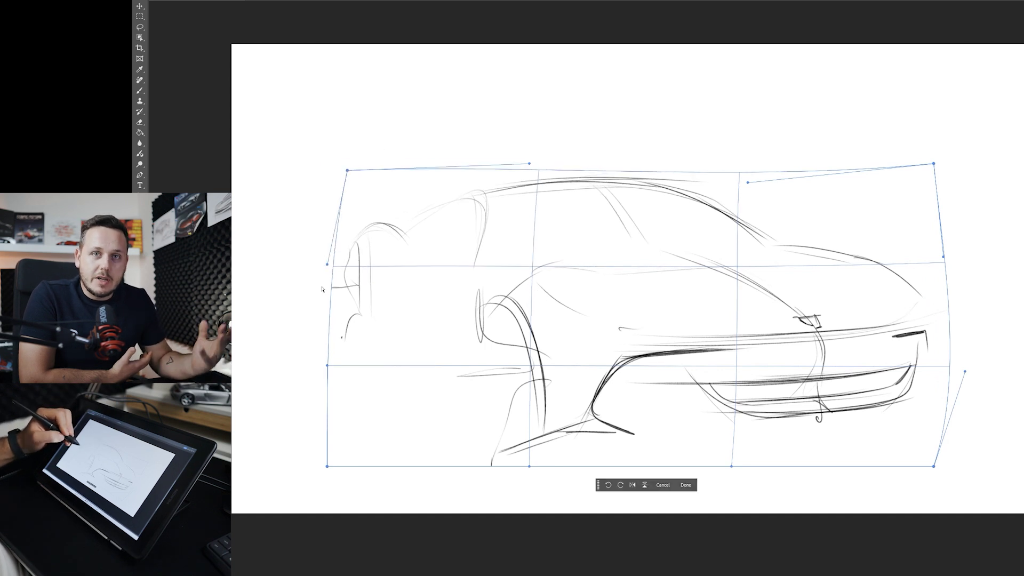
drag(327, 365, 350, 356)
drag(327, 264, 340, 266)
key(Return)
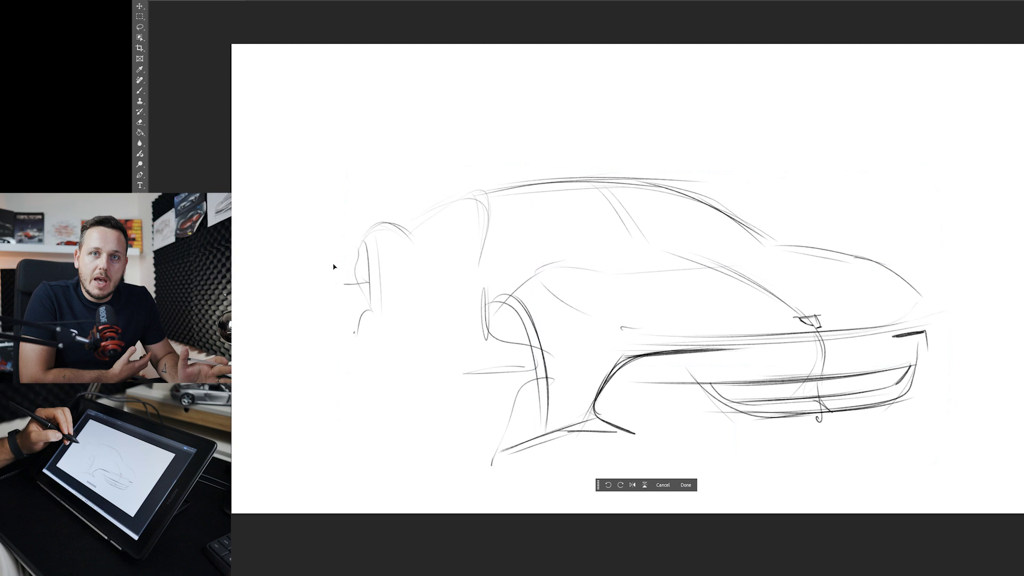
- Complete the near front wheel's outline as a full ellipse with overlapping strokes
scroll(470, 346, up, 3)
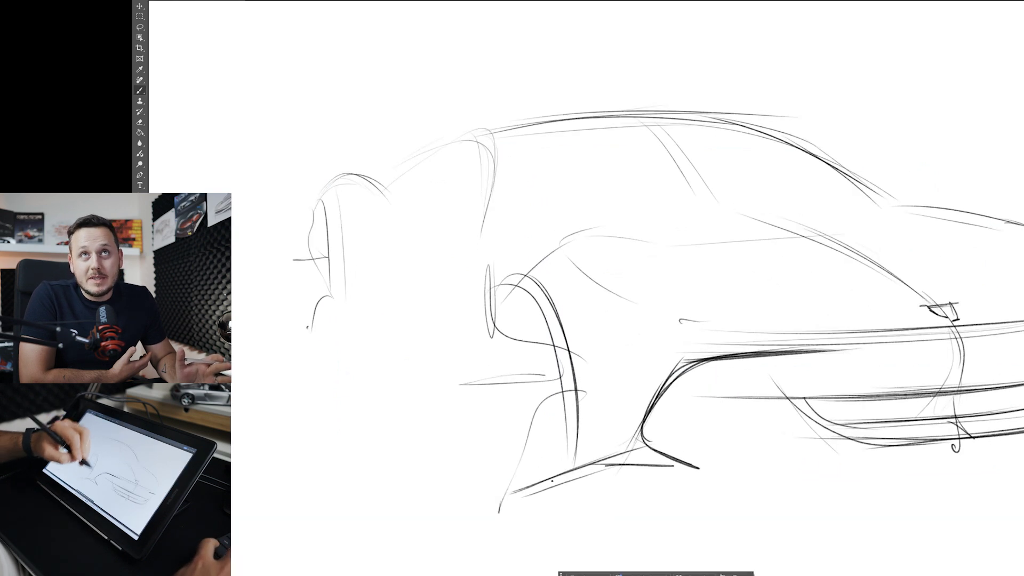
mouse_move(474, 279)
mouse_down()
mouse_move(495, 458)
mouse_move(557, 488)
mouse_up()
mouse_move(459, 354)
mouse_down()
mouse_move(479, 289)
mouse_move(555, 485)
mouse_move(542, 498)
mouse_up()
mouse_move(463, 433)
mouse_down()
mouse_move(448, 362)
mouse_move(530, 288)
mouse_up()
- Outline the near headlight with darker strokes along its rounded top, lower corner and inner edge
key(r)
drag(697, 480, 608, 501)
drag(658, 217, 624, 226)
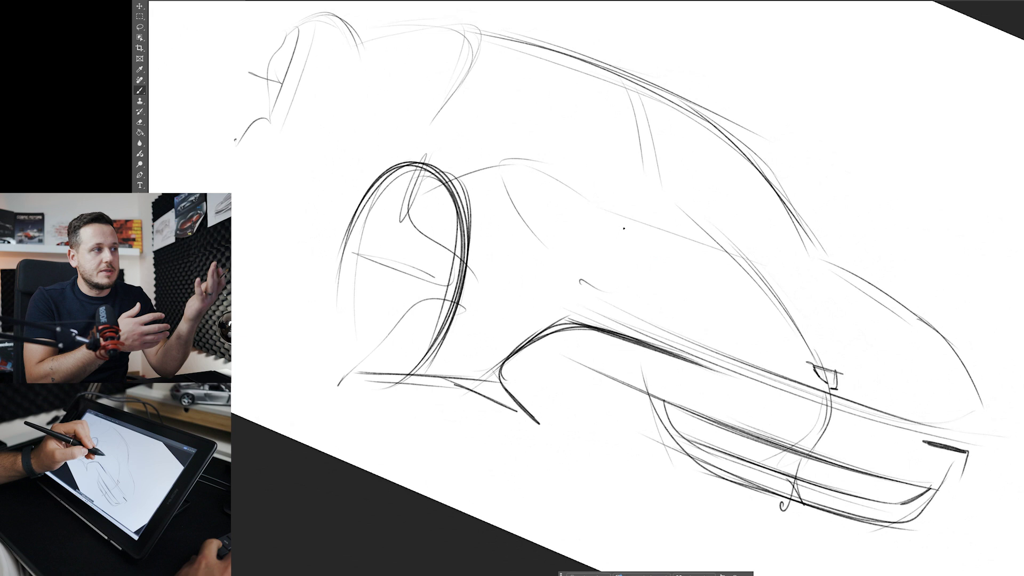
mouse_move(621, 275)
mouse_down()
mouse_move(600, 275)
mouse_move(591, 229)
mouse_move(556, 172)
mouse_up()
mouse_move(629, 255)
mouse_down()
mouse_move(561, 180)
mouse_move(495, 163)
mouse_move(536, 237)
mouse_up()
drag(494, 170, 528, 235)
drag(501, 189, 536, 242)
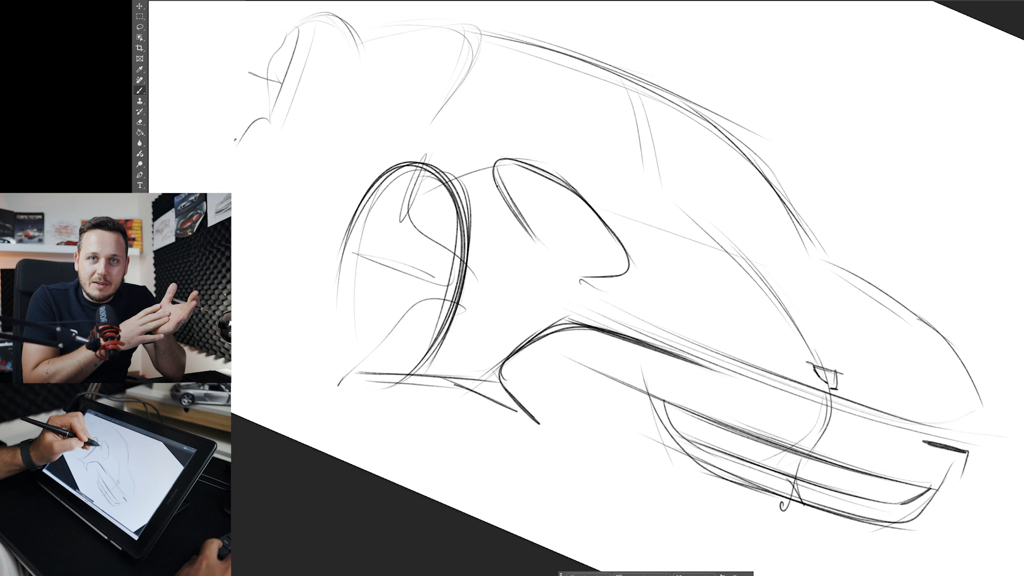
- Darken the near headlight's lower edge and its pointed corner
key(r)
drag(646, 432, 575, 402)
key(space)
drag(511, 245, 447, 216)
drag(569, 221, 504, 187)
mouse_move(569, 218)
mouse_down()
mouse_move(500, 183)
mouse_move(587, 226)
mouse_up()
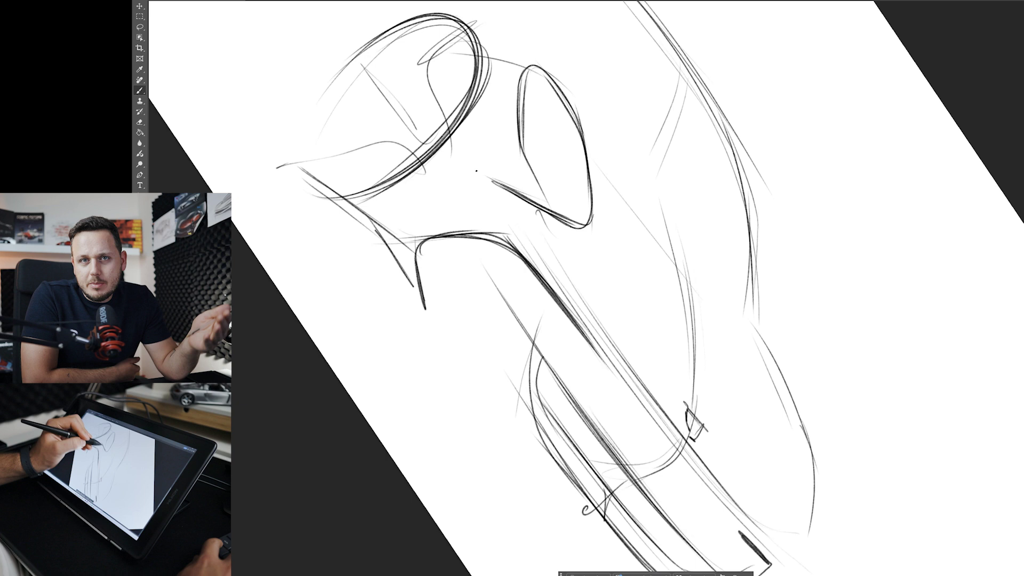
- Reinforce the near headlight's outline with darker strokes along its lower edge, outer curve and rounded upper end
drag(496, 181, 579, 225)
key(r)
mouse_move(497, 247)
mouse_down()
mouse_move(503, 312)
mouse_move(498, 291)
mouse_up()
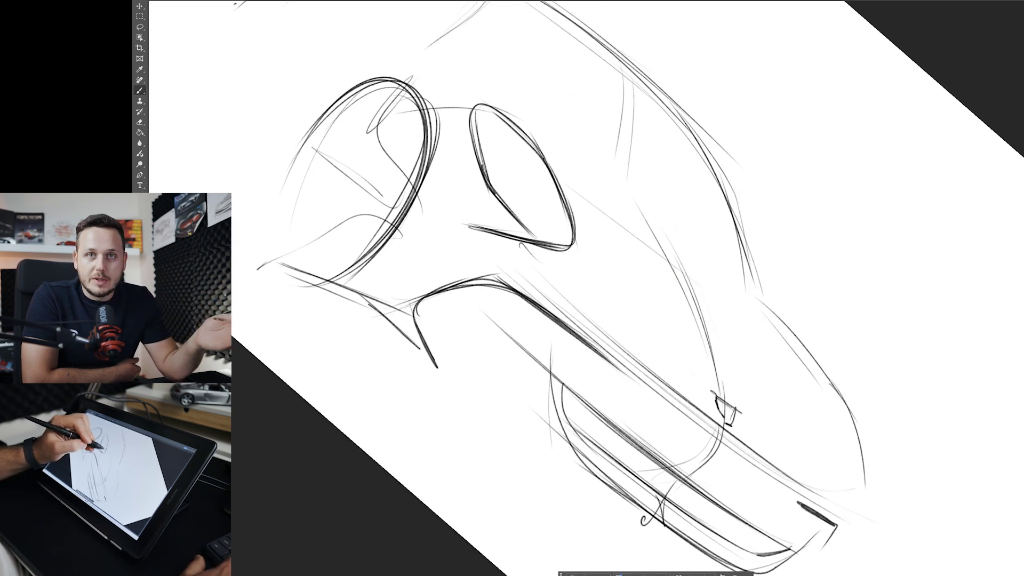
drag(544, 158, 573, 222)
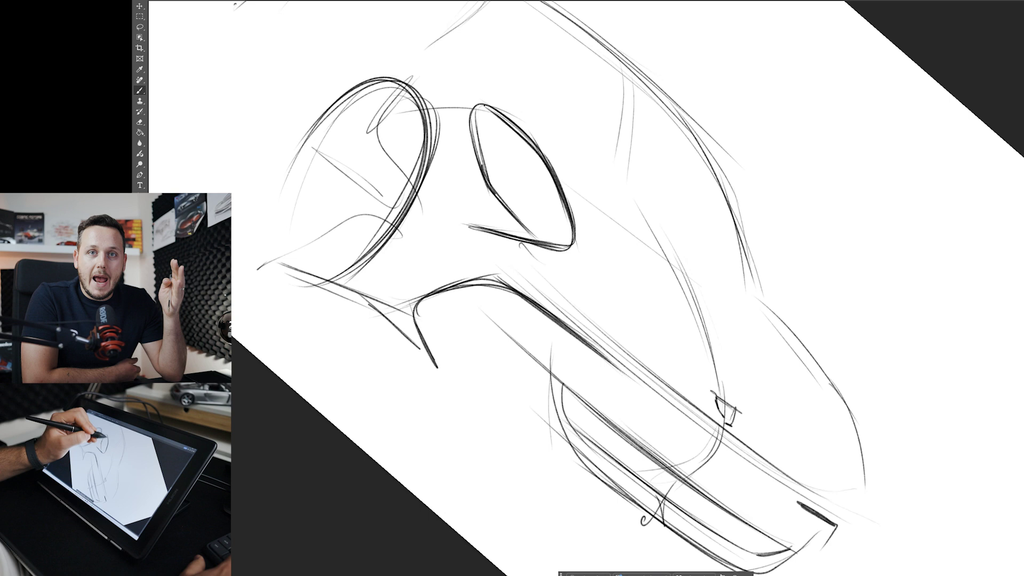
drag(499, 117, 471, 121)
key(Escape)
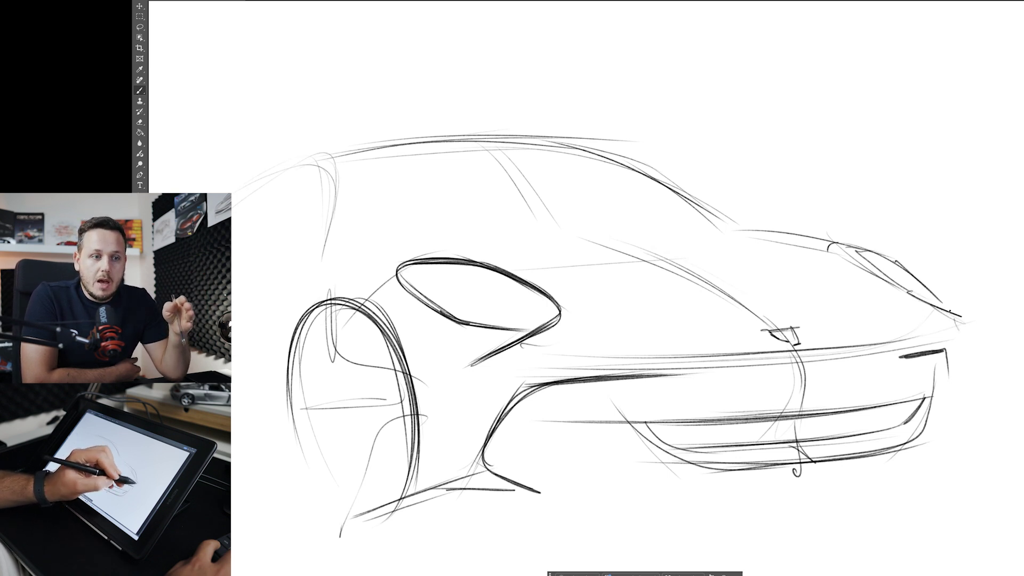
- Sketch the side intake and corner contour at the front bumper's far end
drag(916, 357, 957, 351)
mouse_move(955, 351)
mouse_down()
mouse_move(968, 383)
mouse_move(948, 433)
mouse_up()
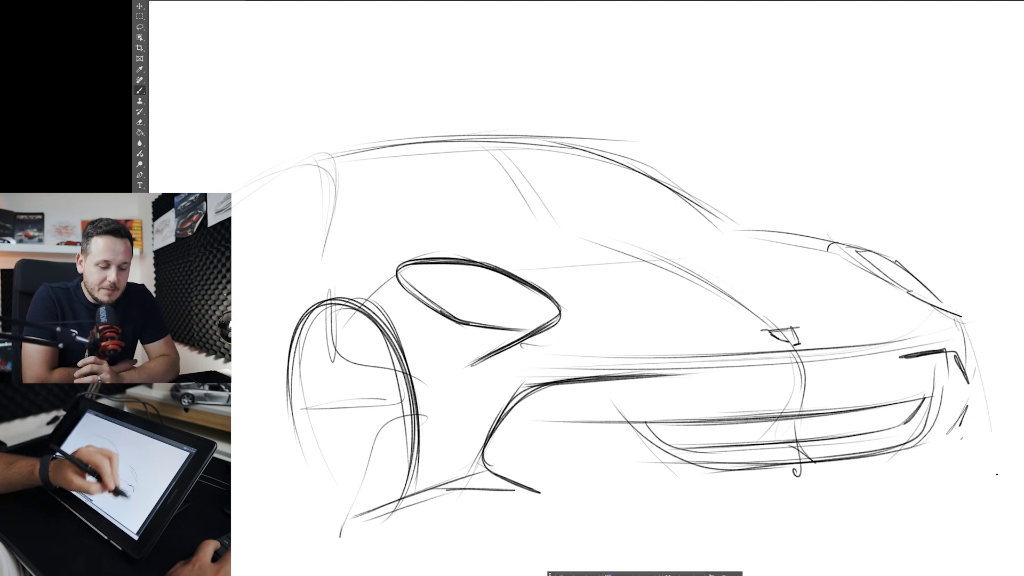
- Flip the whole sketch horizontally to check its proportions
key(z)
mouse_move(425, 373)
mouse_down()
mouse_move(345, 352)
mouse_move(430, 374)
mouse_up()
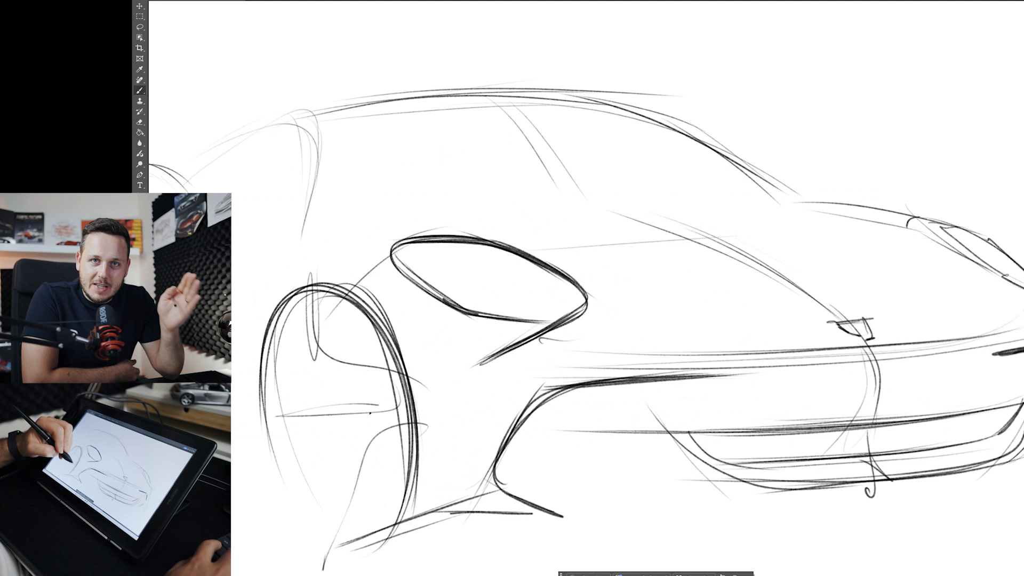
drag(339, 423, 402, 429)
key(ctrl+t)
right_click(433, 295)
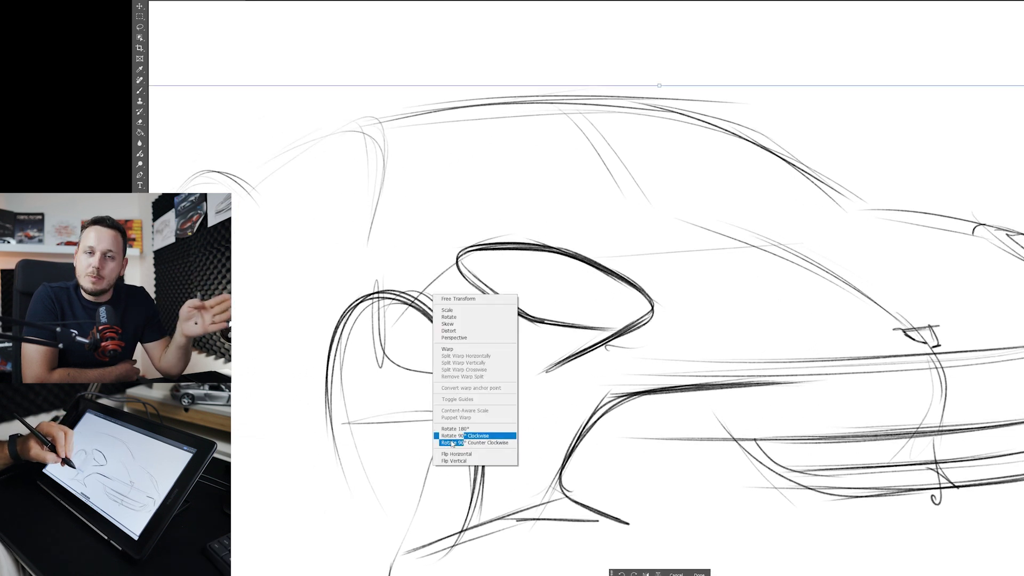
click(442, 453)
key(Return)
- Reinforce the far headlight with dark overlapping strokes along both of its long edges
key(z)
mouse_move(387, 265)
mouse_down()
mouse_move(306, 251)
mouse_move(400, 266)
mouse_up()
drag(320, 247, 456, 257)
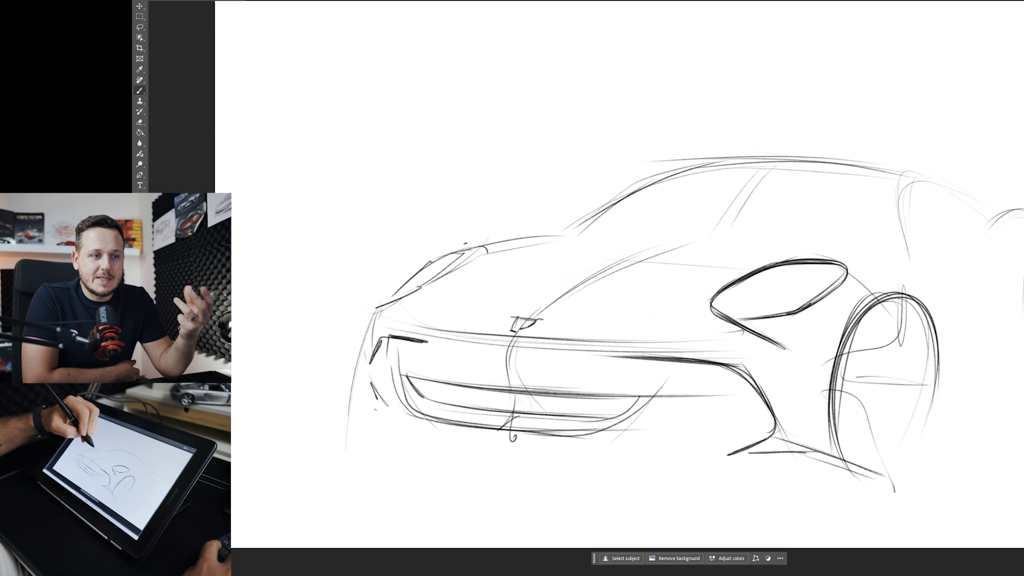
drag(457, 245, 401, 281)
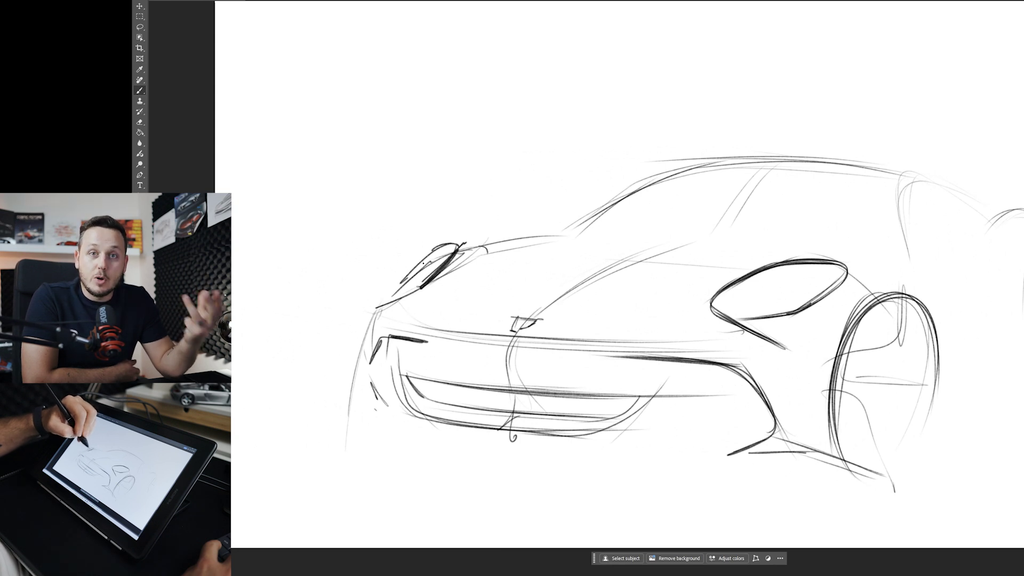
drag(457, 245, 396, 284)
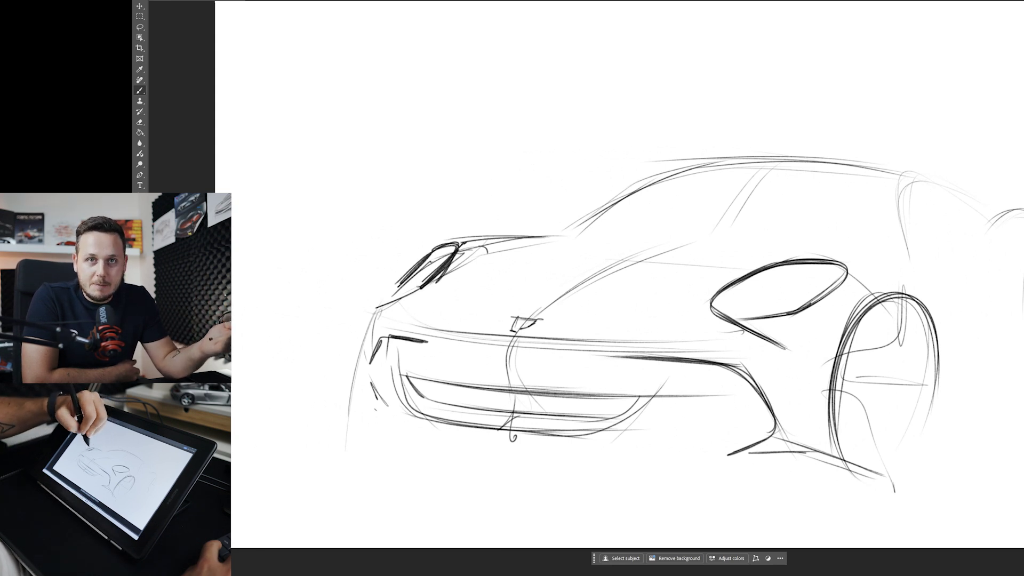
drag(459, 245, 408, 272)
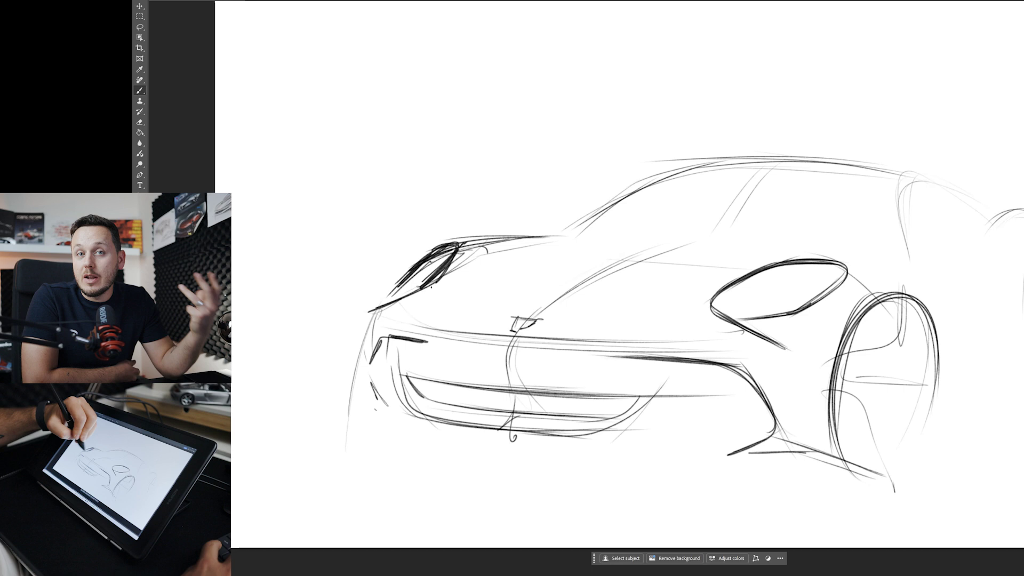
- Redraw the rear wheel as a narrow upright shape with bold vertical strokes behind the rear fender
mouse_move(560, 215)
mouse_down()
mouse_move(510, 208)
mouse_move(623, 201)
mouse_move(462, 235)
mouse_move(512, 224)
mouse_up()
drag(863, 235, 858, 329)
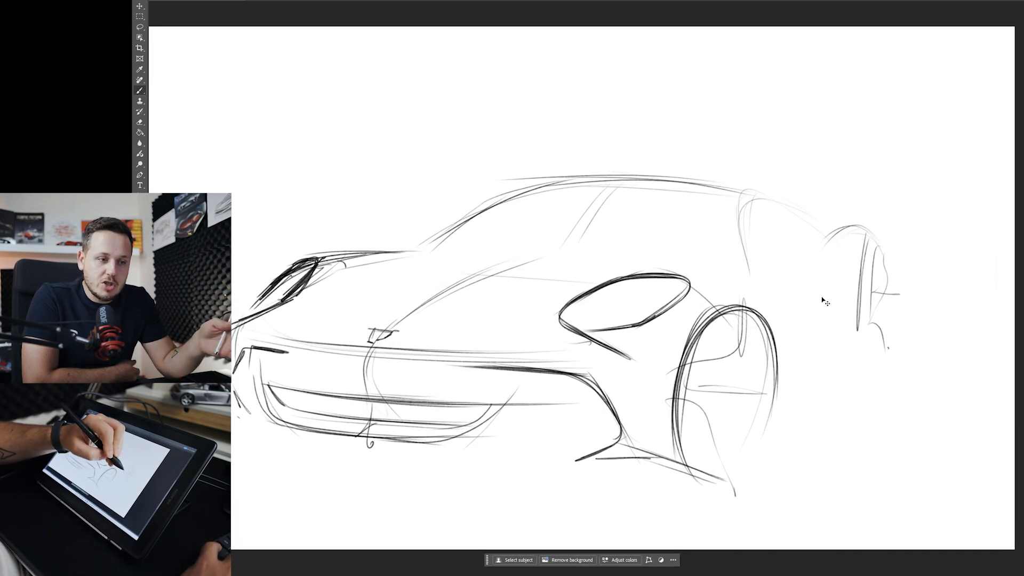
key(ctrl+z)
drag(849, 237, 851, 347)
drag(862, 249, 857, 352)
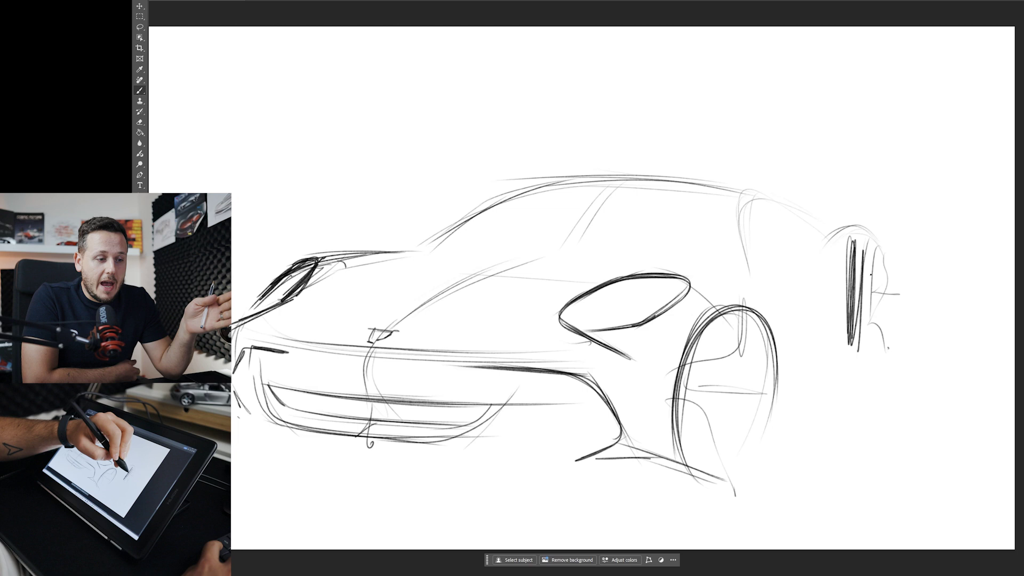
mouse_move(874, 247)
mouse_down()
mouse_move(849, 297)
mouse_move(876, 347)
mouse_up()
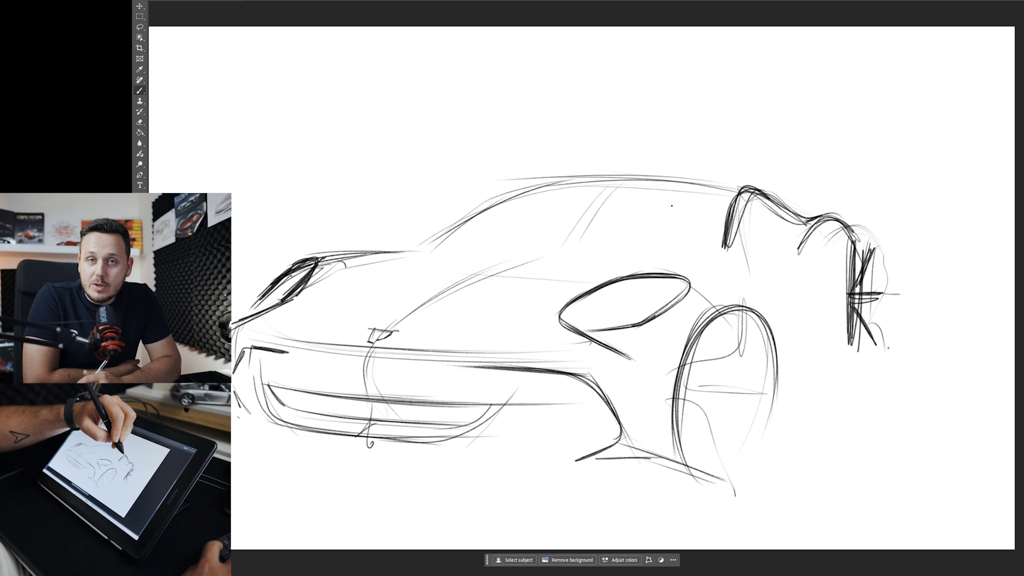
- Darken the roofline and carry it down along the far windshield edge to the hood with overlapping strokes
drag(773, 190, 519, 175)
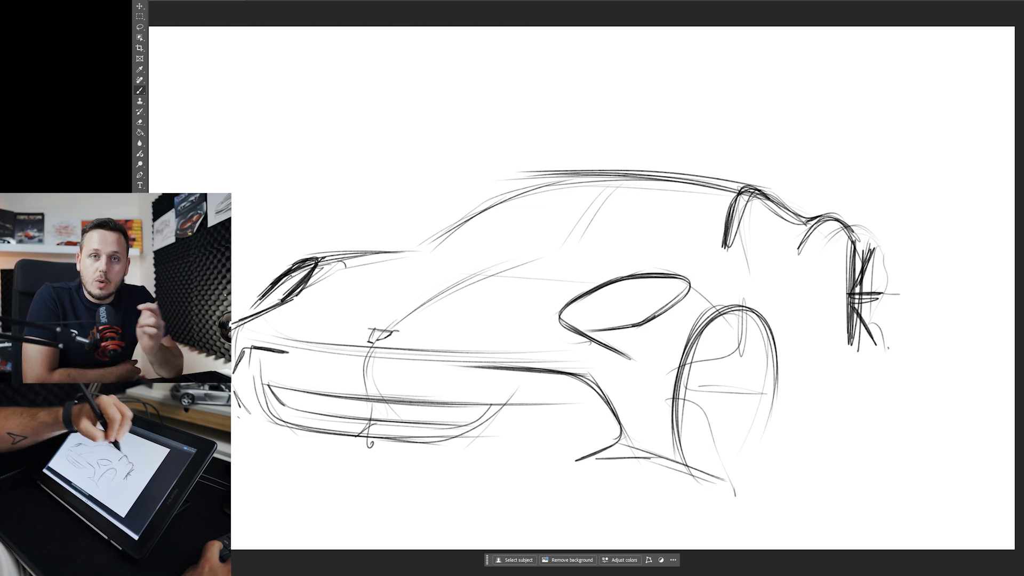
mouse_move(728, 182)
mouse_down()
mouse_move(502, 183)
mouse_move(418, 235)
mouse_up()
drag(504, 184, 395, 251)
drag(563, 173, 502, 185)
drag(597, 171, 465, 203)
drag(531, 178, 423, 247)
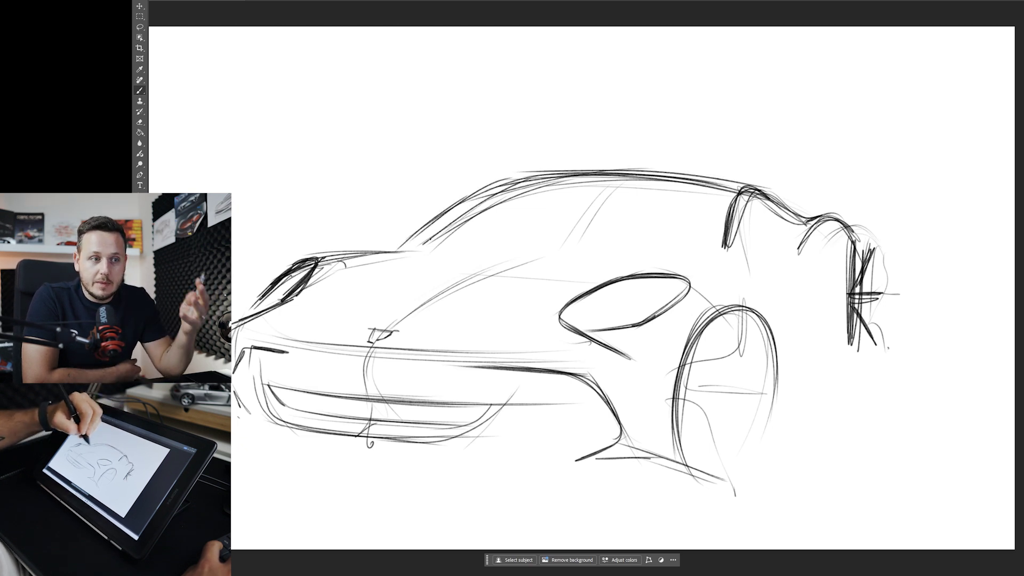
key(r)
mouse_move(442, 364)
mouse_down()
mouse_move(434, 347)
mouse_move(377, 339)
mouse_move(433, 359)
mouse_up()
key(z)
key(r)
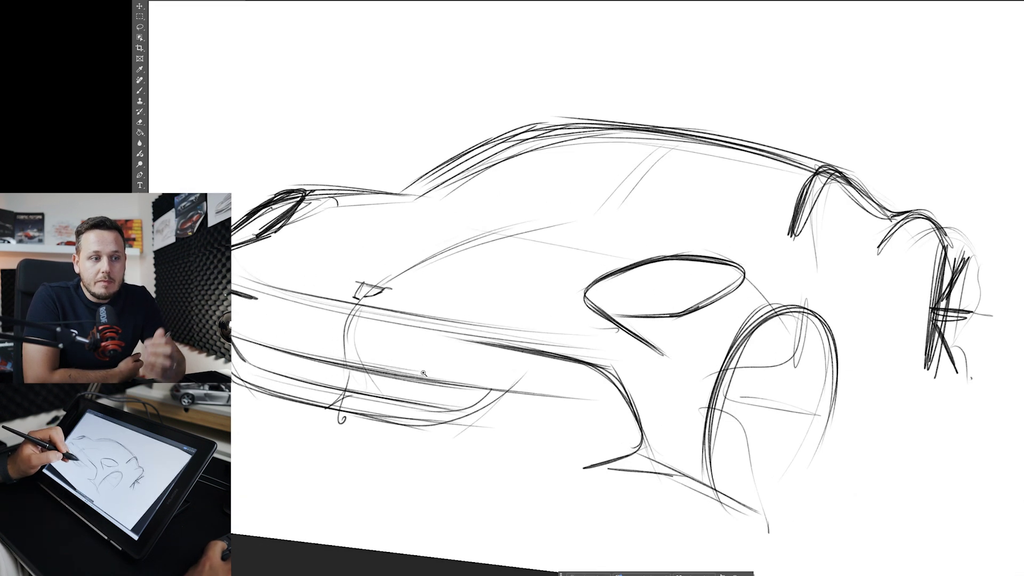
mouse_move(418, 416)
mouse_down()
mouse_move(465, 428)
mouse_move(454, 423)
mouse_up()
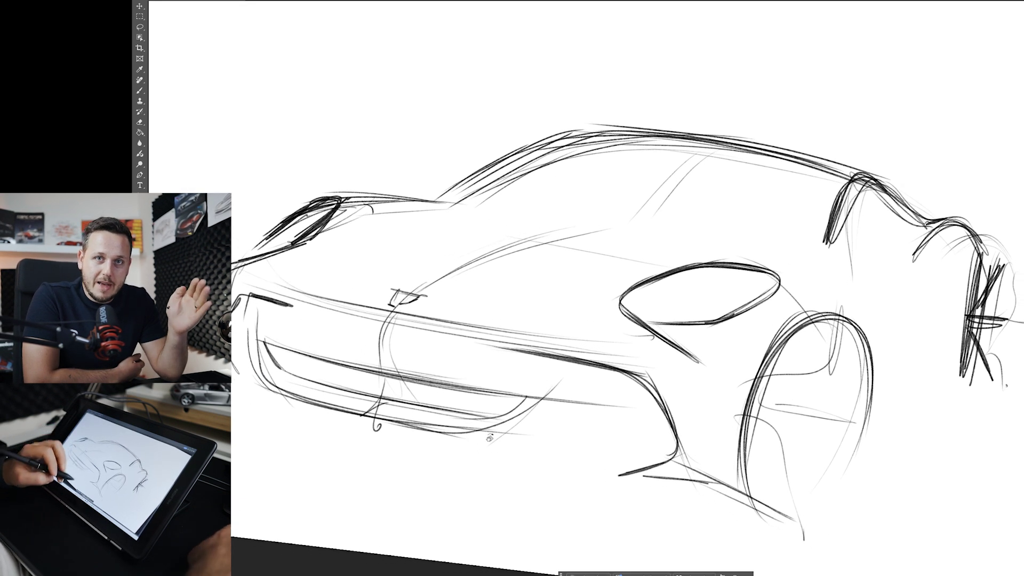
key(Escape)
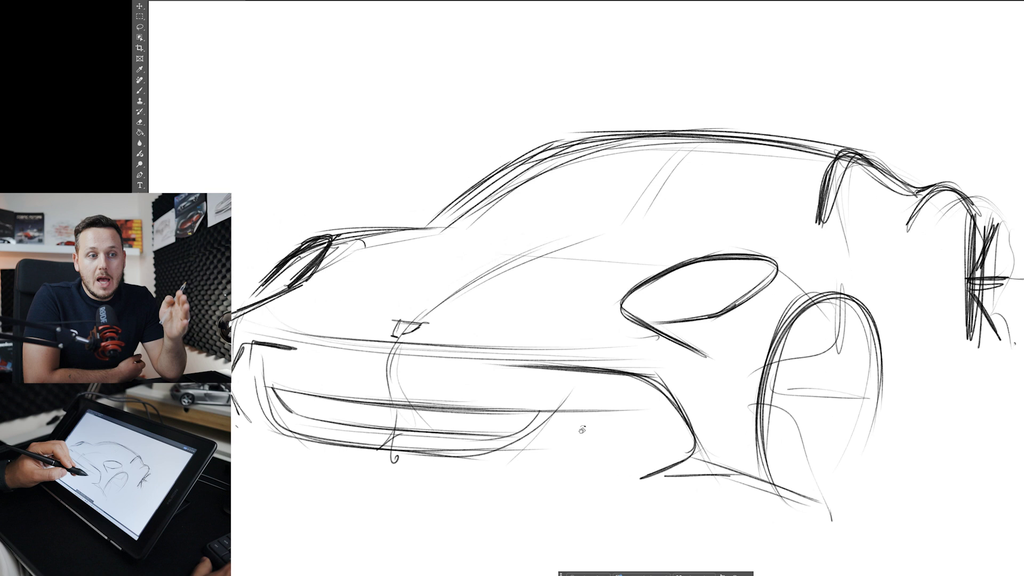
drag(582, 429, 469, 426)
key(Escape)
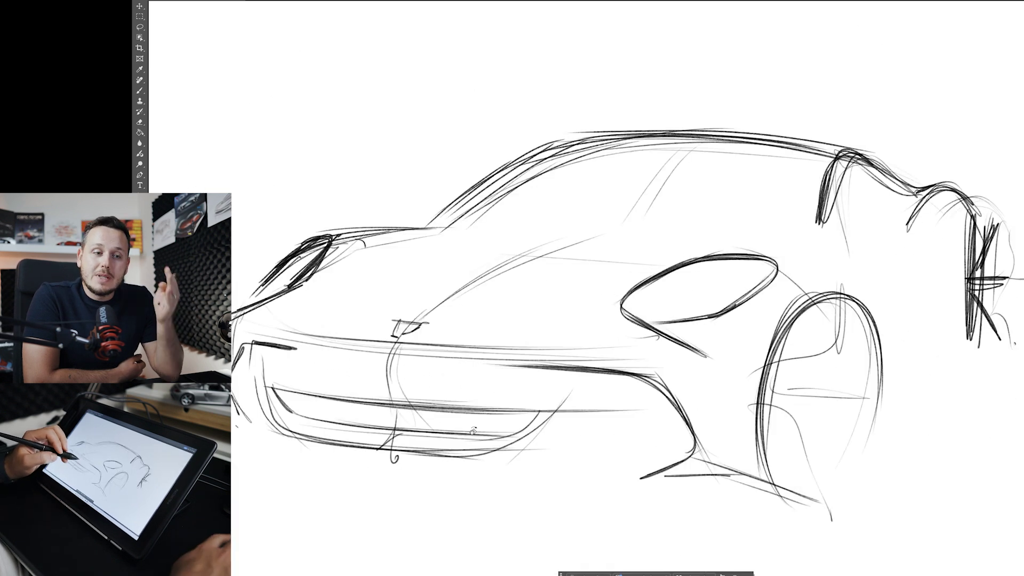
key(Tab)
key(Tab)
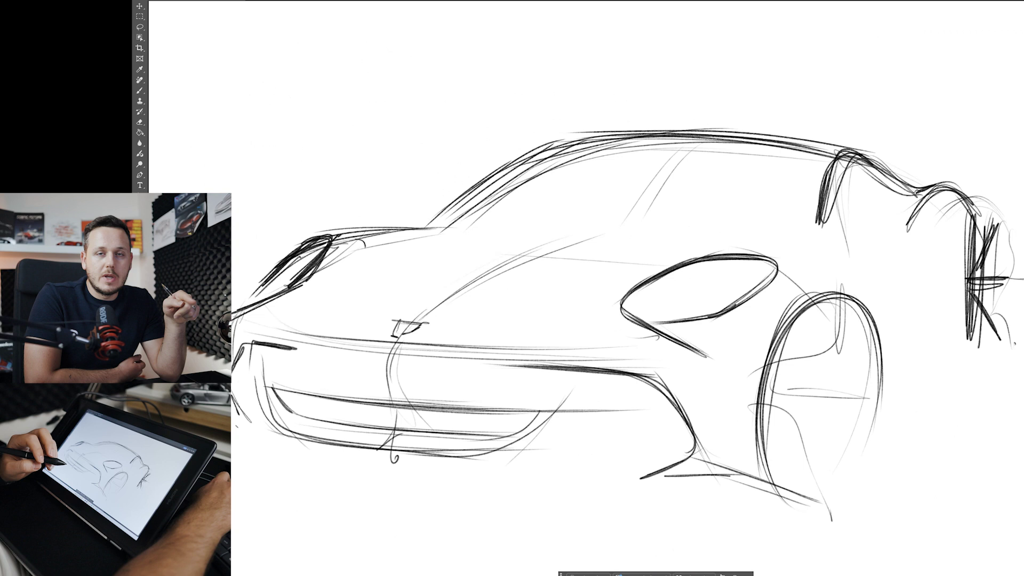
- Fade the rough car sketch to a light grey underlay for drawing over with the Brush
key(F7)
mouse_move(863, 136)
mouse_down()
mouse_move(602, 122)
mouse_move(274, 47)
mouse_move(273, 72)
mouse_move(201, 10)
mouse_move(214, 41)
mouse_move(194, 48)
mouse_up()
key(b)
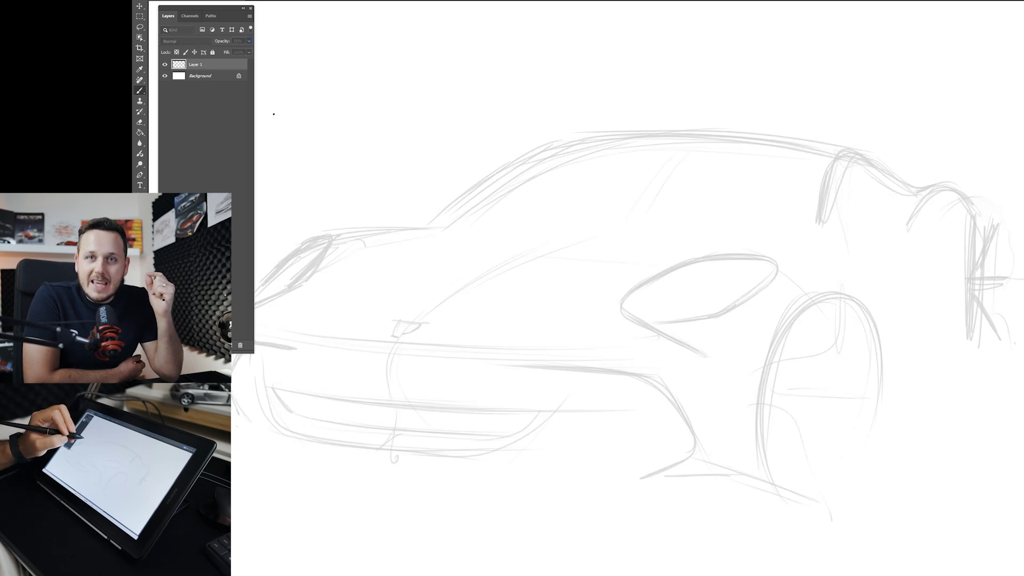
key(Tab)
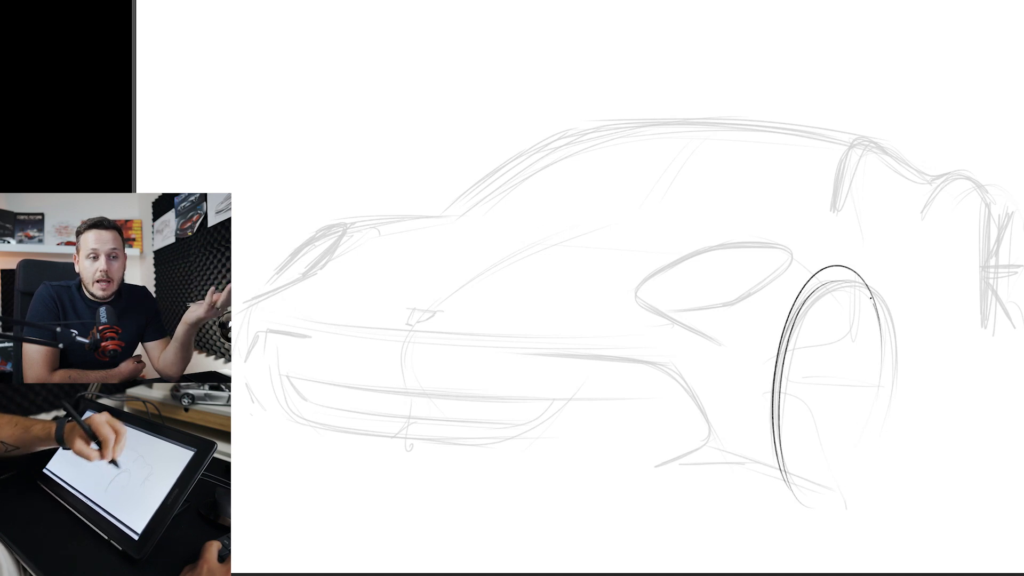
- Draw cleaner outlines of the wheels and the near headlight over the faded sketch, setting the front wheel slightly higher
drag(873, 291, 766, 464)
drag(1003, 193, 994, 331)
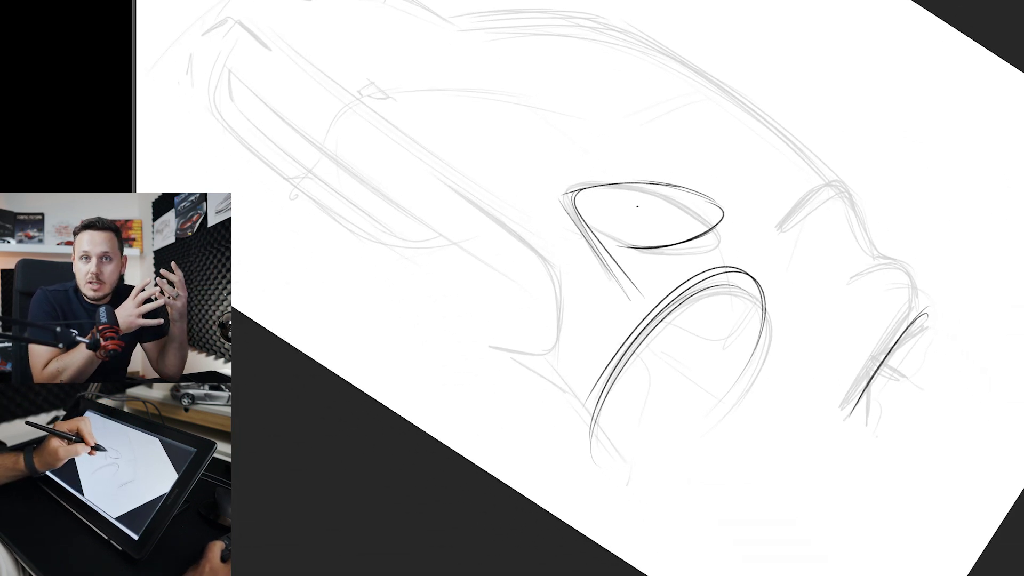
key(Escape)
- Redraw the far front fender's crest above the underlay and sketch the centre contour from the hood down through the nose
drag(429, 238, 660, 278)
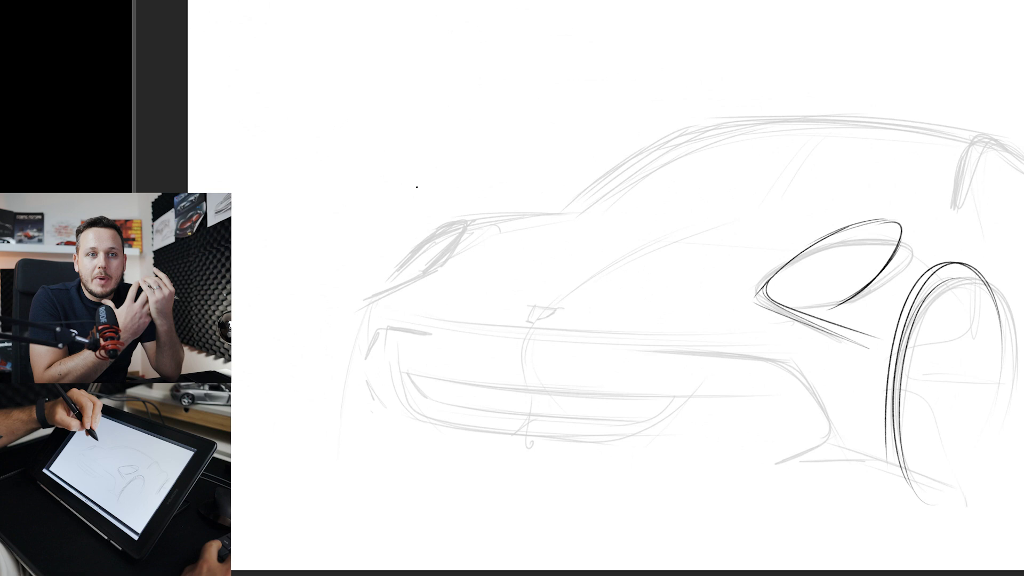
mouse_move(385, 264)
mouse_down()
mouse_move(465, 176)
mouse_move(452, 191)
mouse_up()
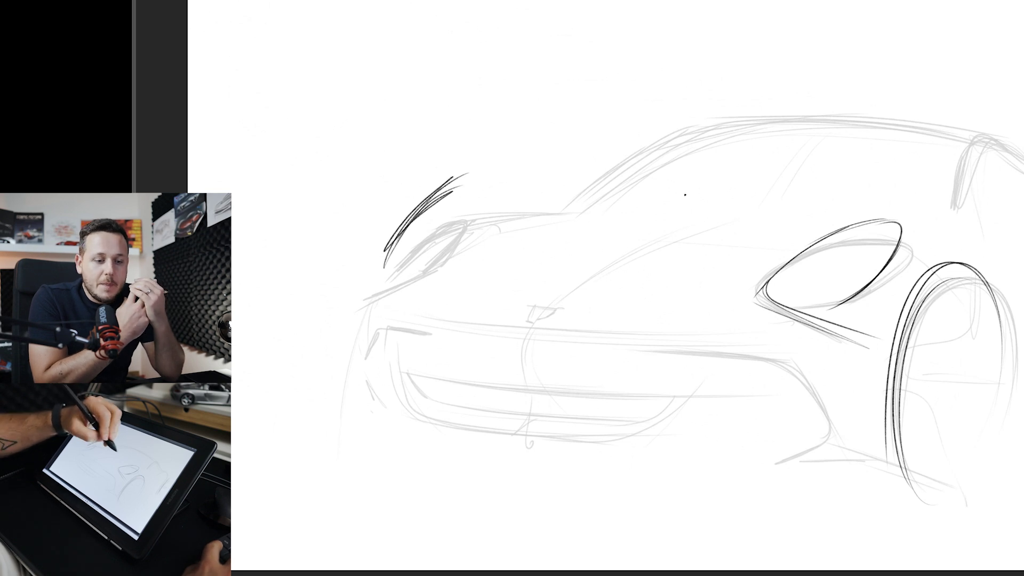
mouse_move(509, 290)
mouse_down()
mouse_move(646, 203)
mouse_move(473, 337)
mouse_move(498, 359)
mouse_up()
drag(538, 293, 520, 430)
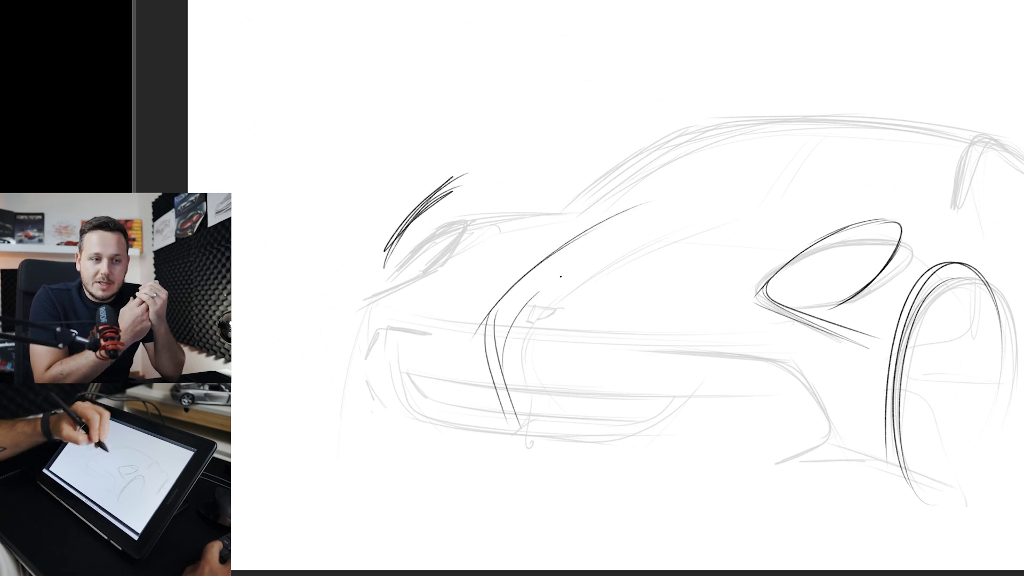
- Redraw the roofline slightly above the underlay, from the base of the windshield over the roof to the rear fender
drag(806, 294, 609, 395)
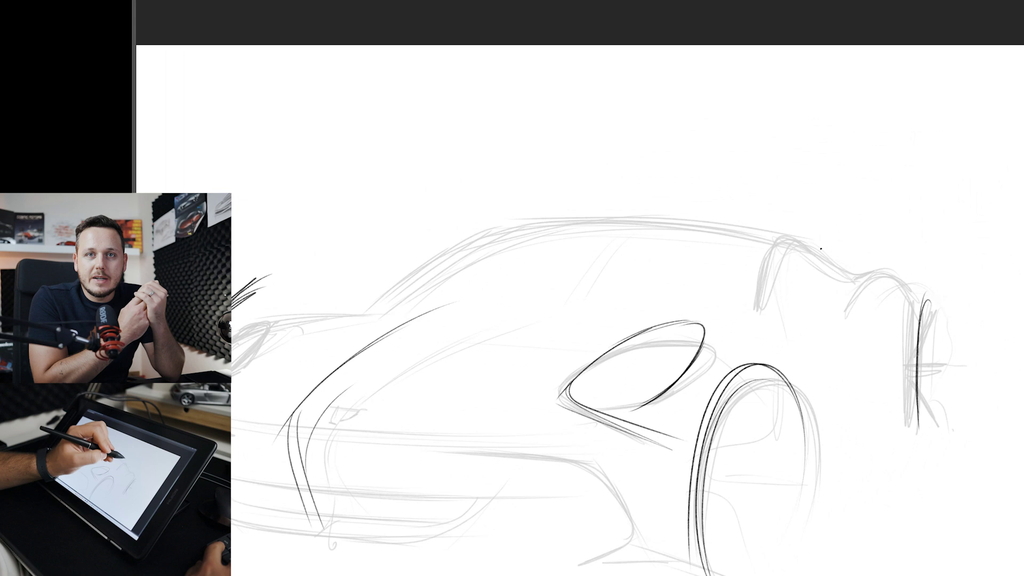
drag(753, 211, 867, 269)
drag(545, 196, 725, 211)
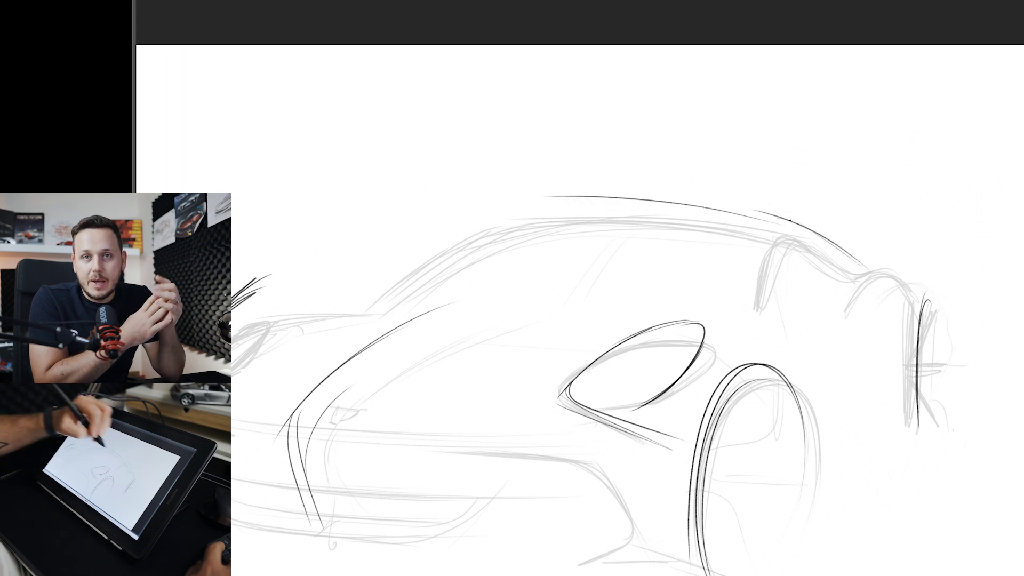
mouse_move(471, 213)
mouse_down()
mouse_move(776, 217)
mouse_move(467, 233)
mouse_up()
drag(409, 284, 703, 203)
drag(584, 206, 749, 208)
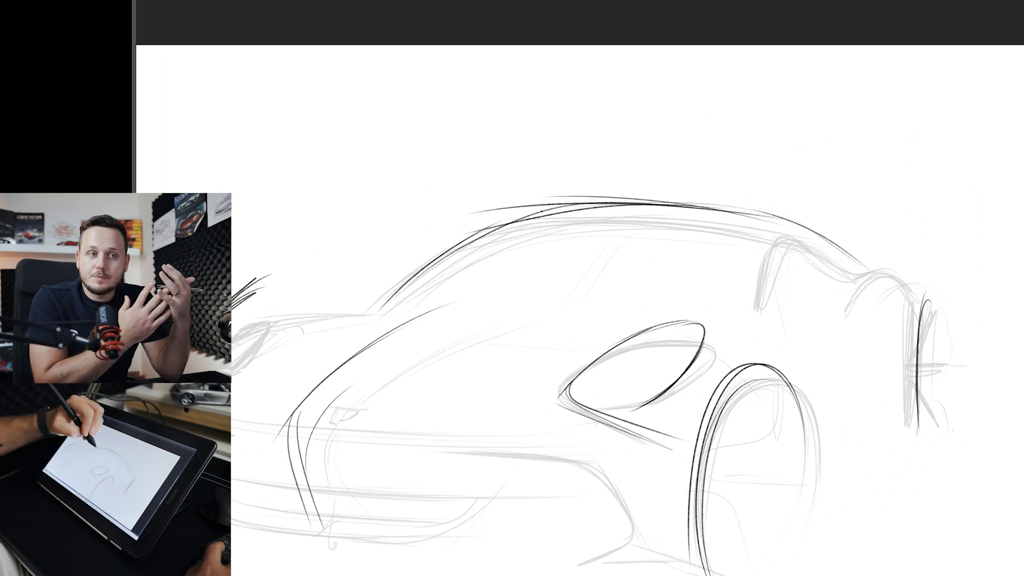
- Draw the near windshield pillar and the outer contour of the car's far front side
drag(538, 264, 519, 291)
drag(572, 219, 499, 315)
mouse_move(350, 295)
mouse_down()
mouse_move(596, 210)
mouse_move(499, 209)
mouse_move(458, 234)
mouse_up()
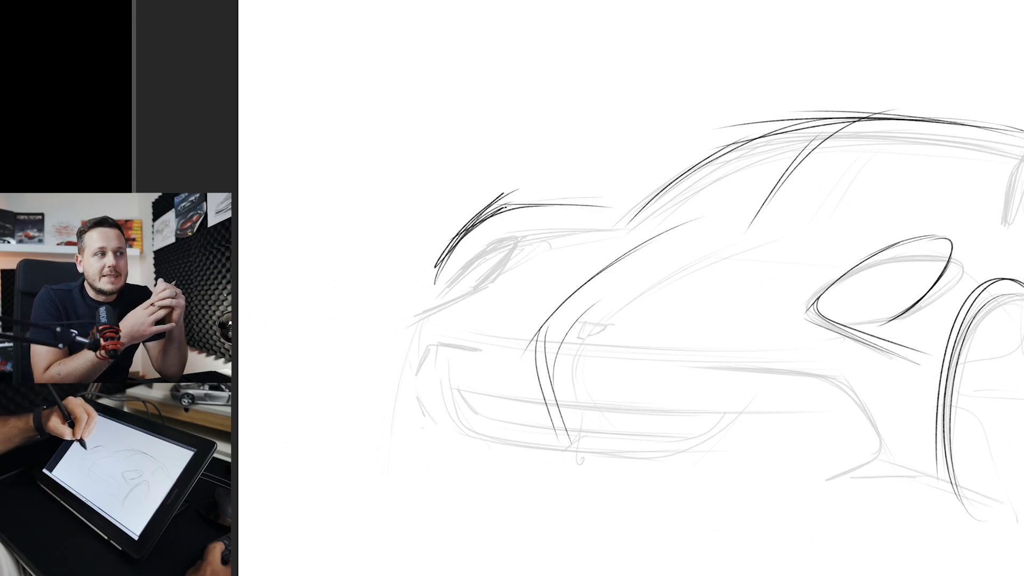
drag(394, 302, 394, 415)
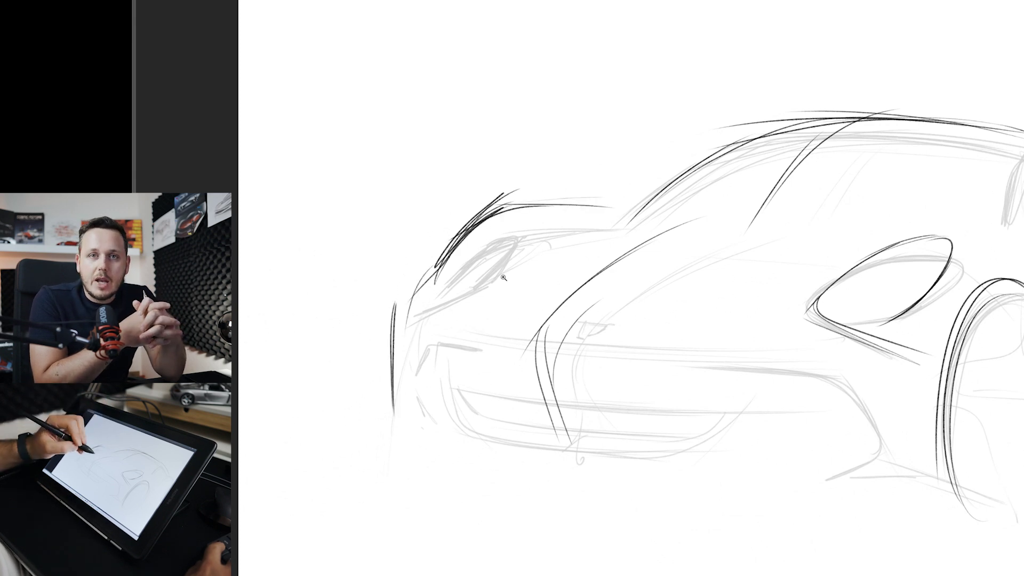
- Outline the rear edge of the side window and the curve of the rear fender over the rear wheel
mouse_move(505, 276)
mouse_down()
mouse_move(450, 265)
mouse_move(477, 256)
mouse_up()
key(r)
drag(646, 427, 549, 478)
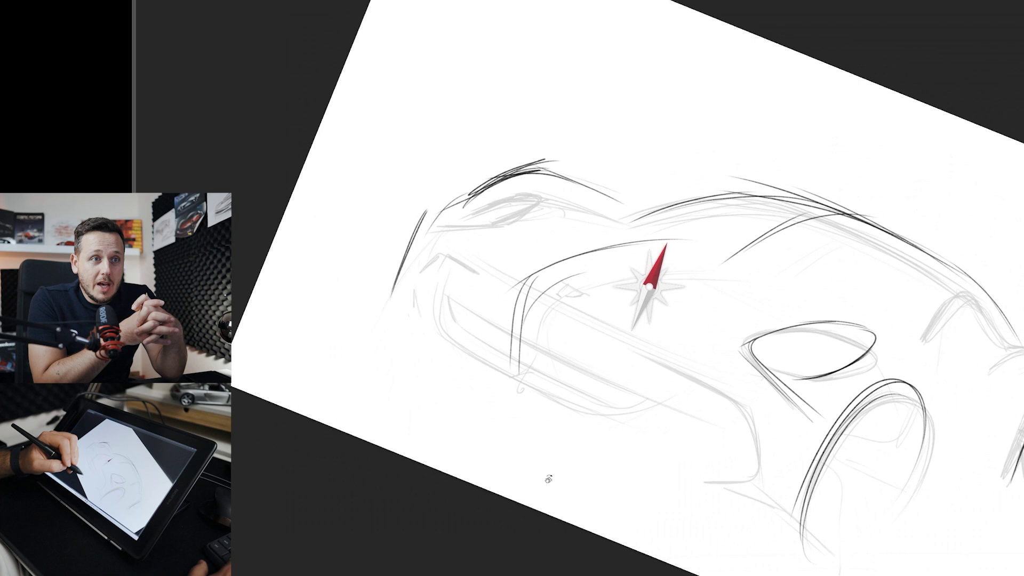
drag(563, 417, 432, 363)
drag(821, 261, 809, 300)
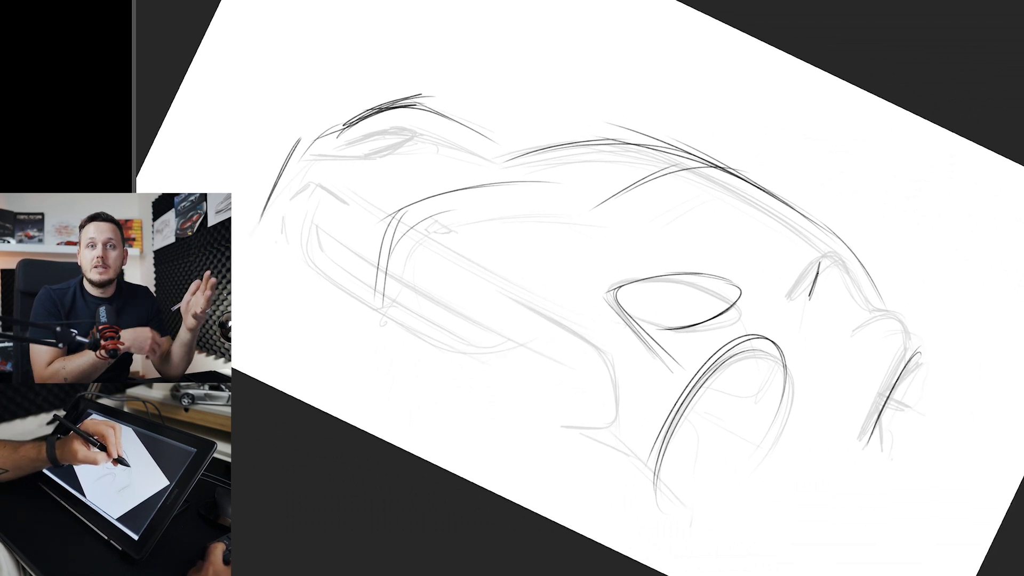
drag(836, 240, 813, 293)
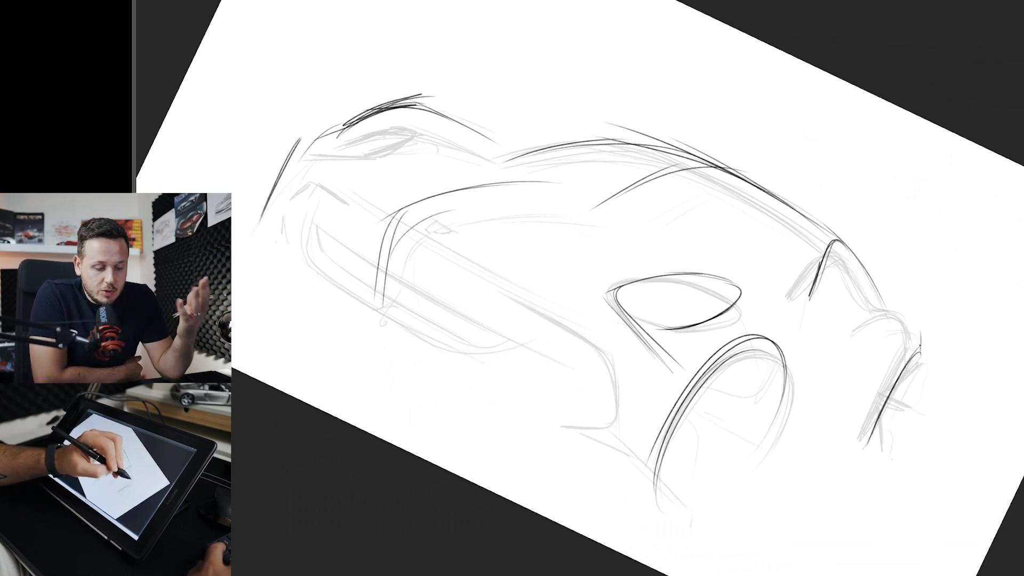
drag(901, 317, 921, 346)
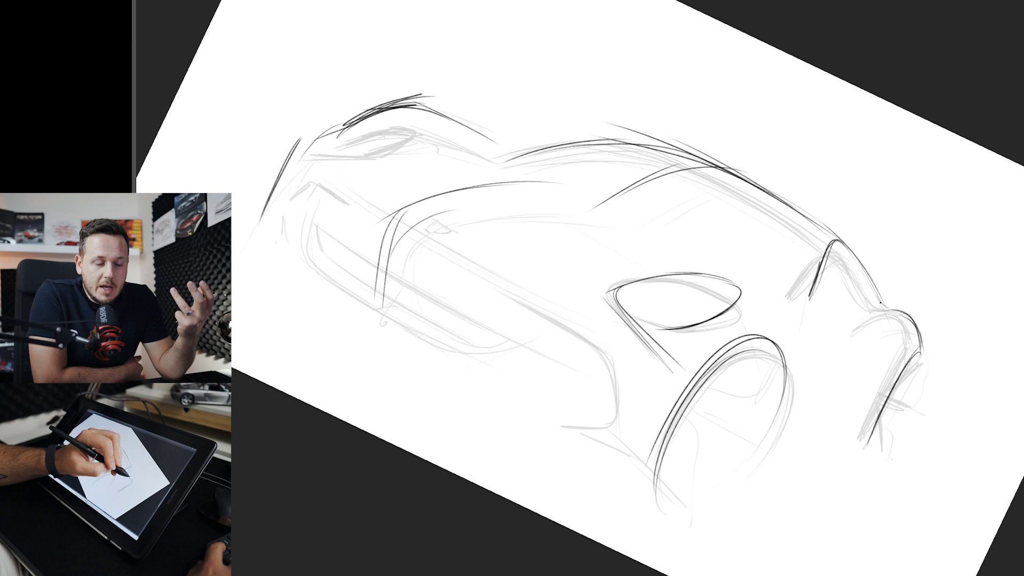
- Reinforce the outer curve of the rear fender and the sloping rear roofline that runs down into it
drag(916, 318, 924, 353)
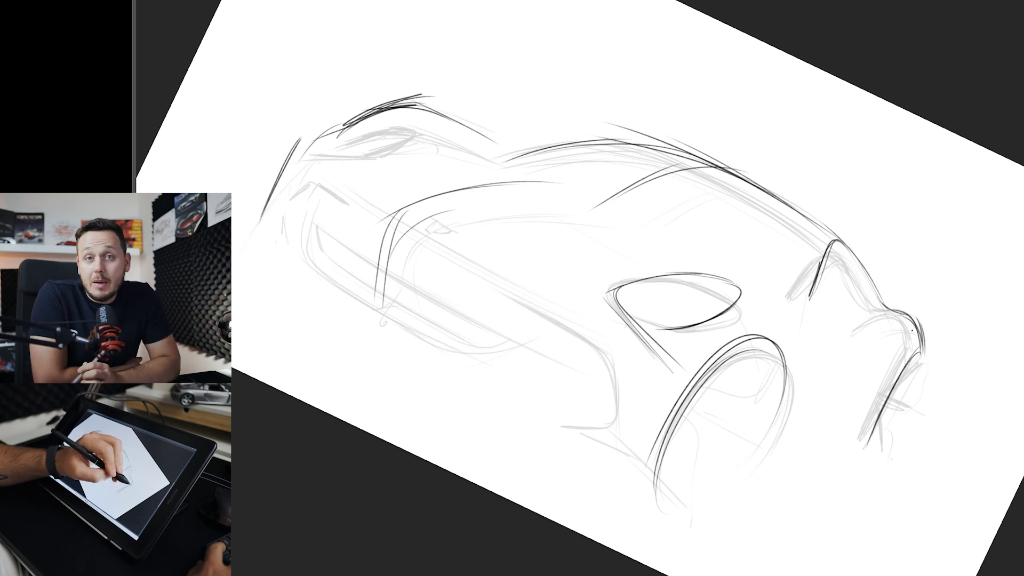
drag(856, 252, 879, 304)
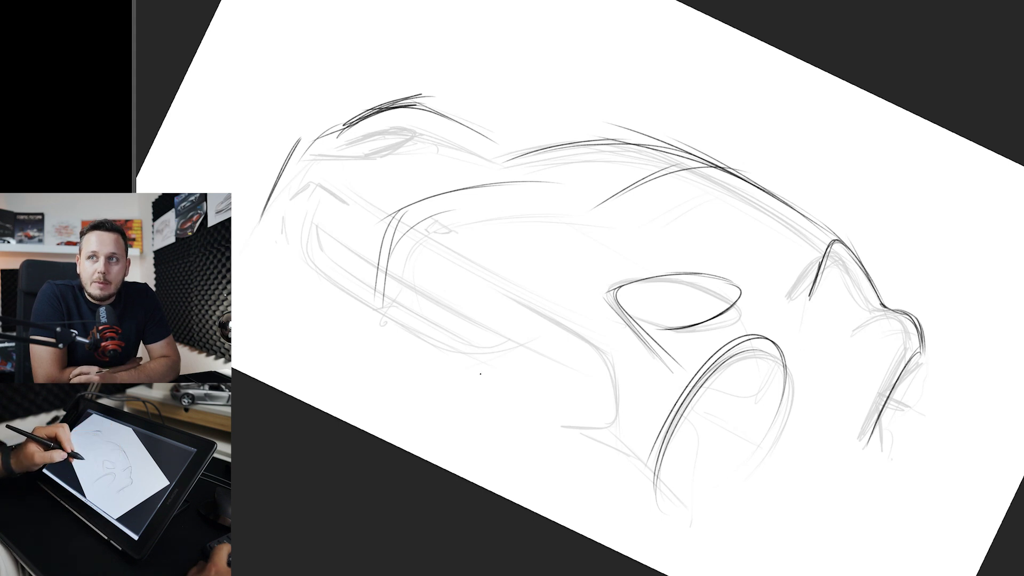
- With the canvas upright, draw a second contour line beside the hood's centre line and add a small badge at the nose
key(r)
drag(558, 427, 617, 442)
key(Escape)
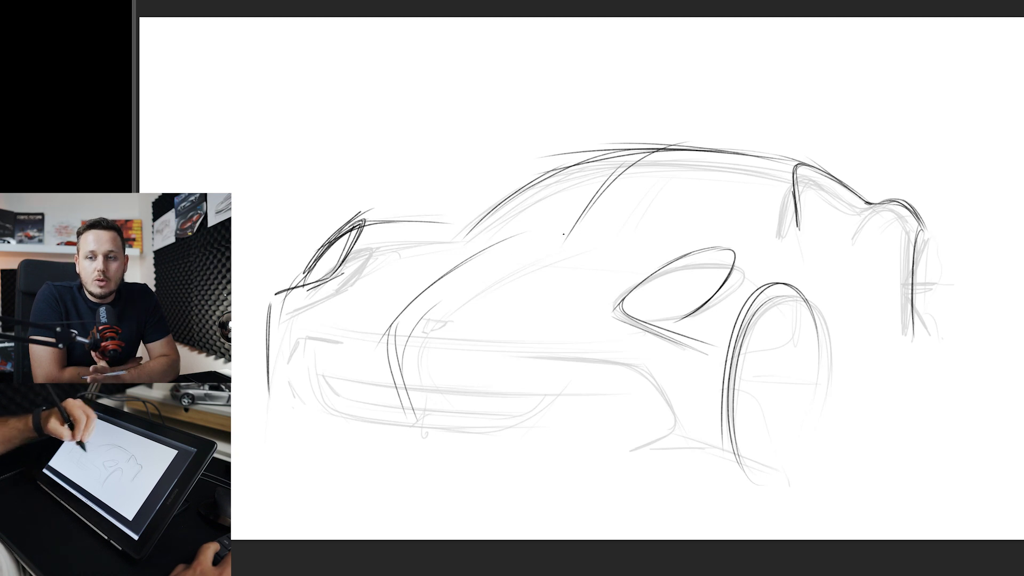
drag(560, 236, 407, 327)
drag(513, 249, 384, 352)
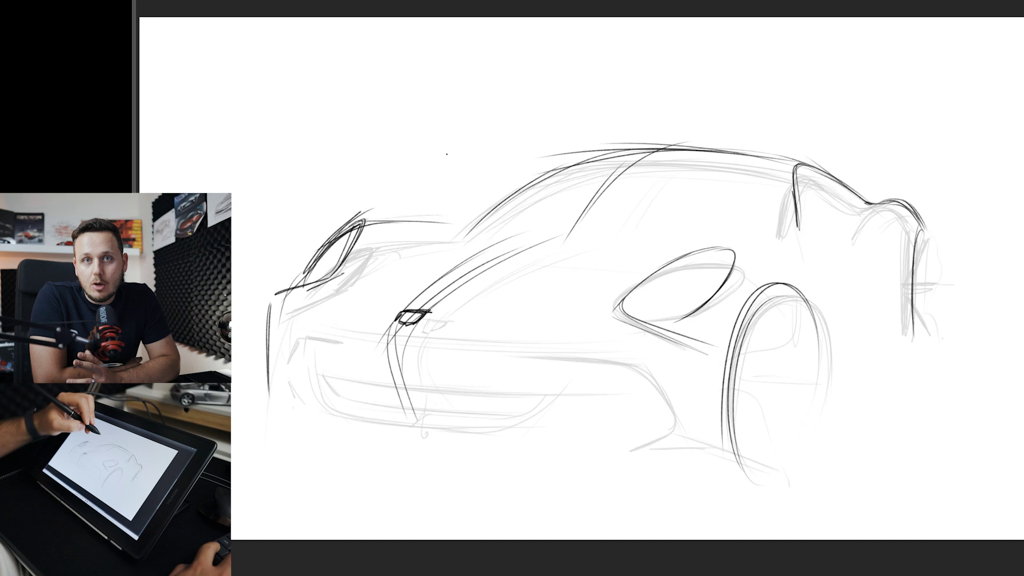
- Erase the stray rough lines of the Layer 1 underlay around the far fender, hood, roof and rear with a smaller eraser
mouse_move(572, 361)
mouse_down()
mouse_move(510, 359)
mouse_move(555, 365)
mouse_up()
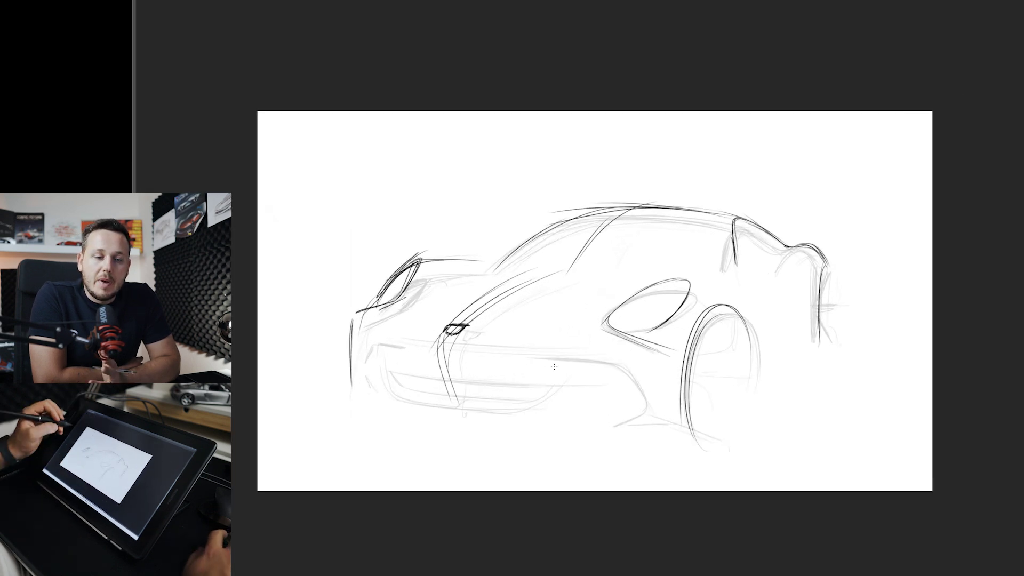
key(Tab)
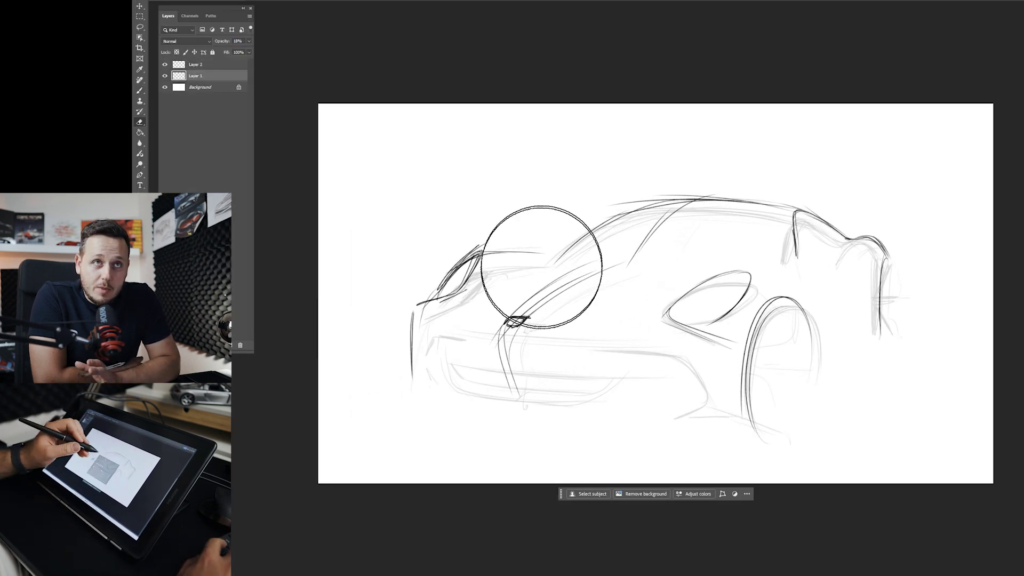
right_click(541, 267)
click(469, 258)
drag(471, 258, 411, 271)
mouse_move(497, 293)
mouse_down()
mouse_move(398, 310)
mouse_move(515, 313)
mouse_up()
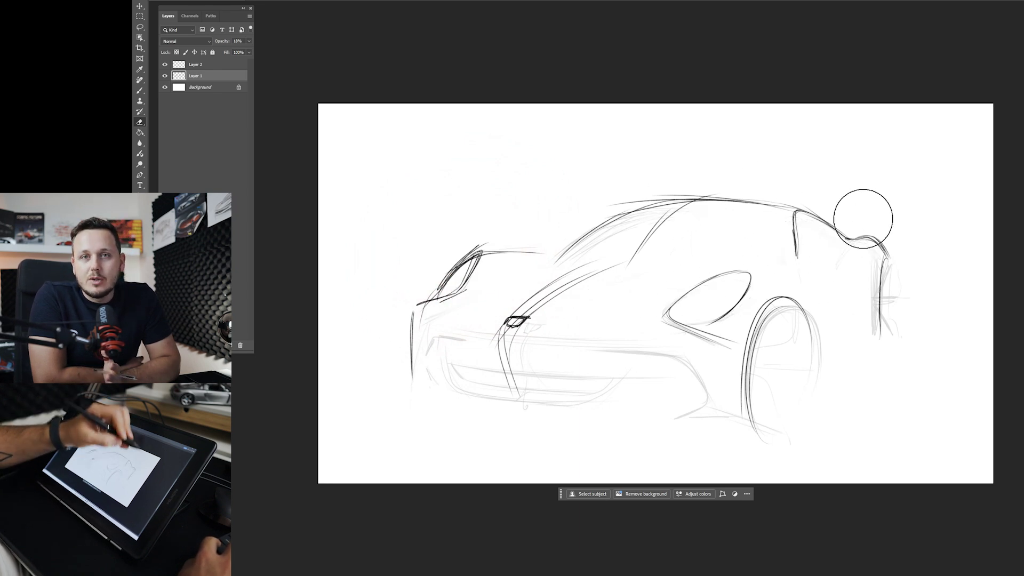
- On Layer 2, extend the far fender line to the base of the windshield and draw an outer line for the far windshield pillar
key(z)
mouse_move(488, 247)
mouse_down()
mouse_move(443, 244)
mouse_move(487, 235)
mouse_up()
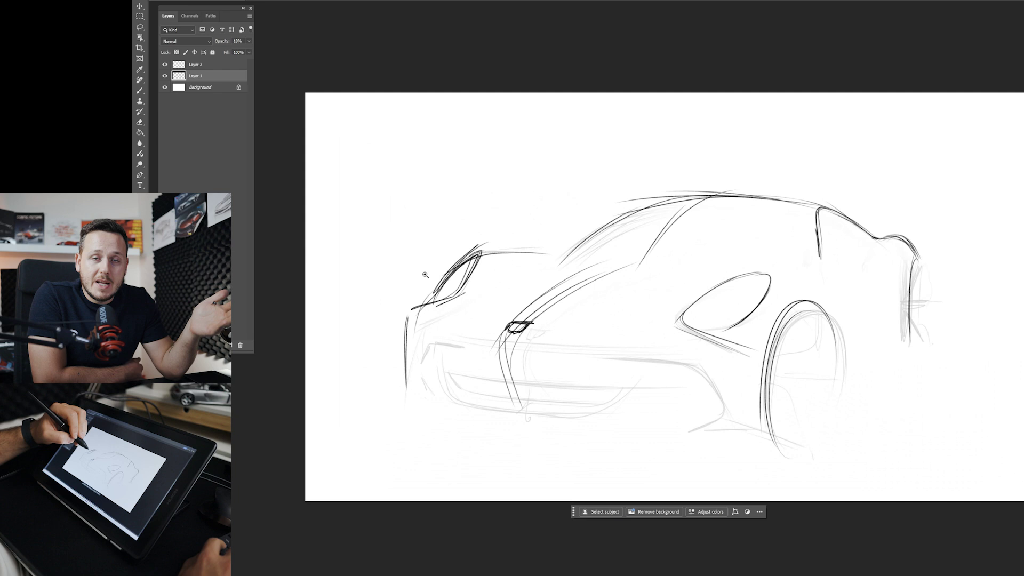
drag(419, 271, 429, 266)
key(e)
click(195, 65)
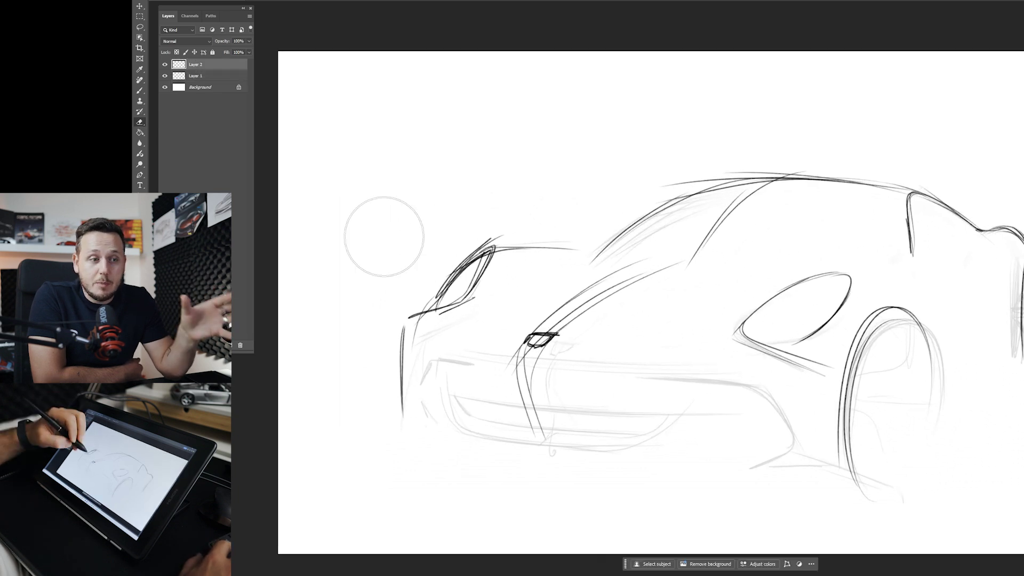
key(b)
mouse_move(496, 248)
mouse_down()
mouse_move(597, 242)
mouse_move(444, 262)
mouse_move(580, 244)
mouse_up()
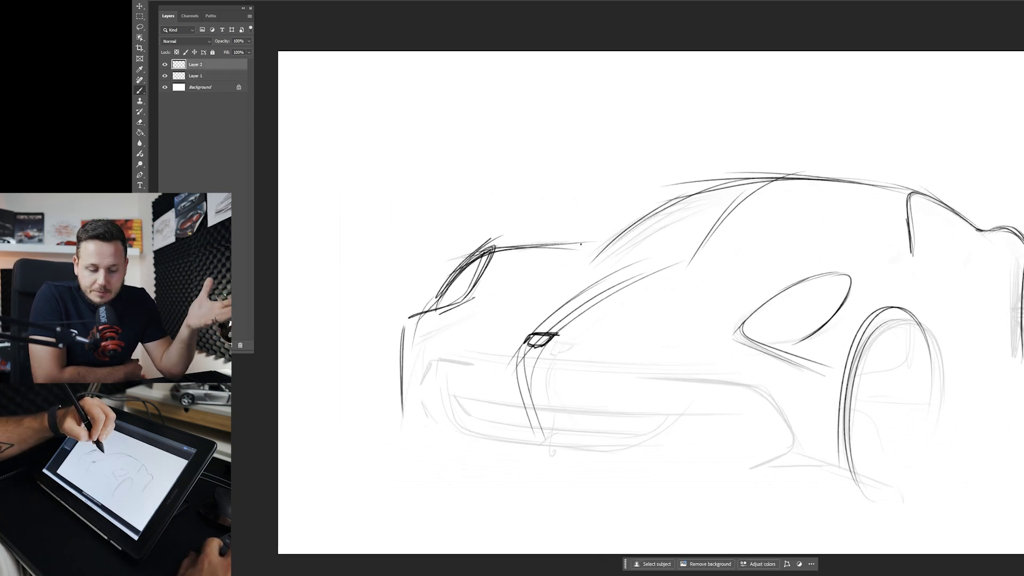
mouse_move(677, 194)
mouse_down()
mouse_move(576, 250)
mouse_move(704, 183)
mouse_up()
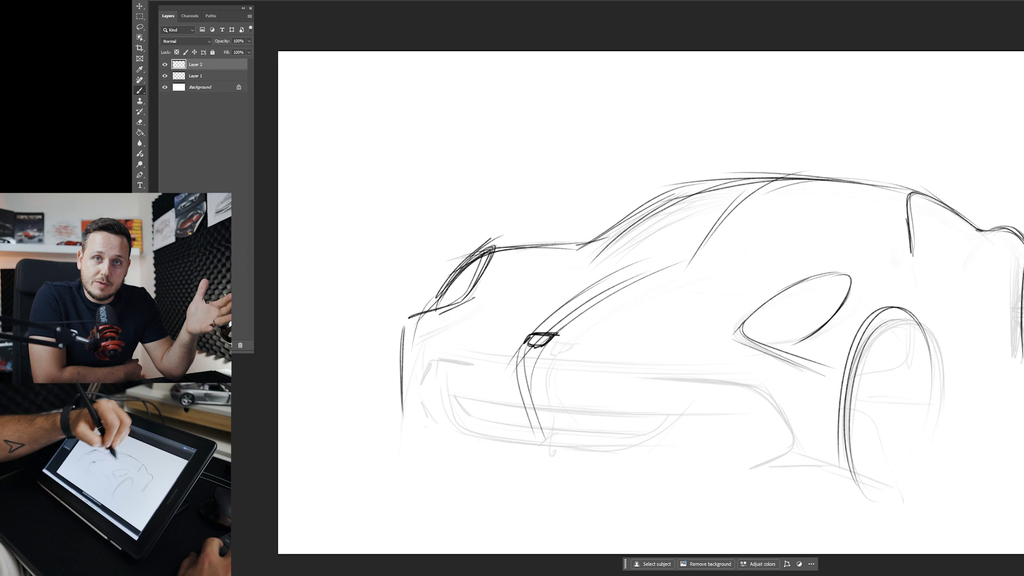
- Rotate the canvas and draw the beltline in bold strokes from the windshield base along the side window to its rear edge
key(r)
mouse_move(702, 400)
mouse_down()
mouse_move(562, 446)
mouse_move(513, 388)
mouse_up()
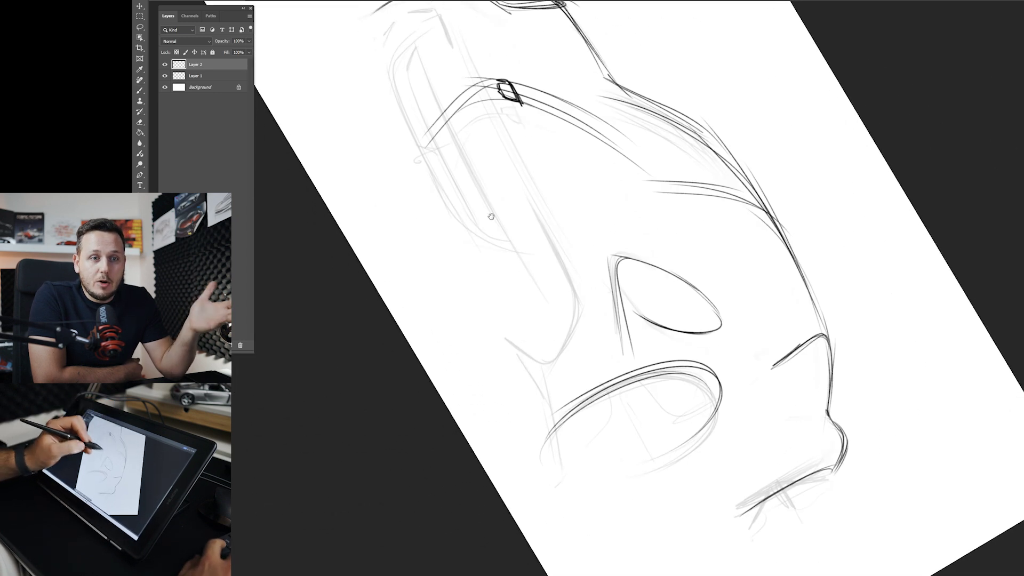
drag(652, 164, 746, 312)
drag(616, 86, 747, 307)
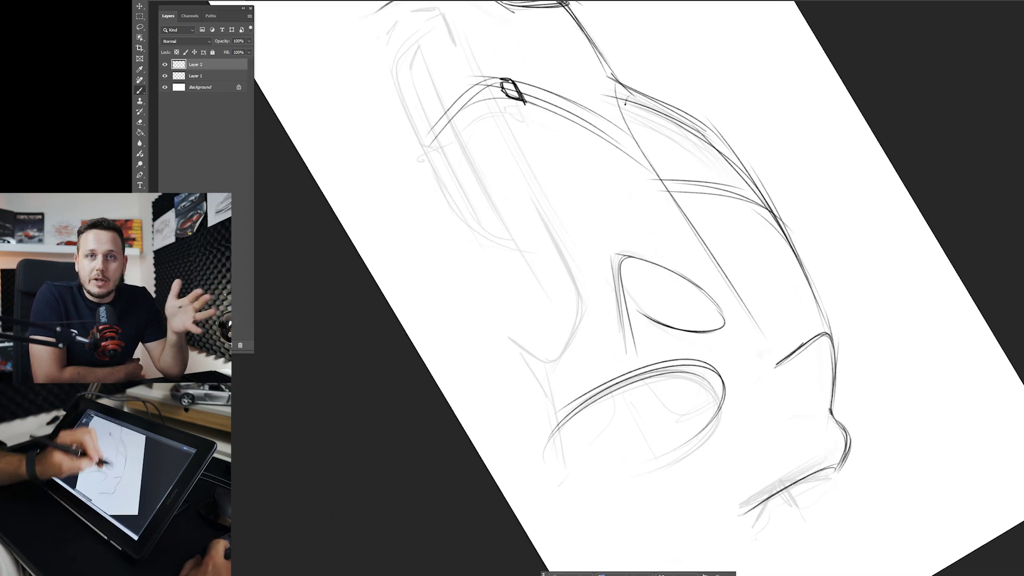
drag(625, 104, 806, 395)
mouse_move(633, 110)
mouse_down()
mouse_move(805, 391)
mouse_move(760, 325)
mouse_move(754, 332)
mouse_up()
drag(621, 87, 674, 190)
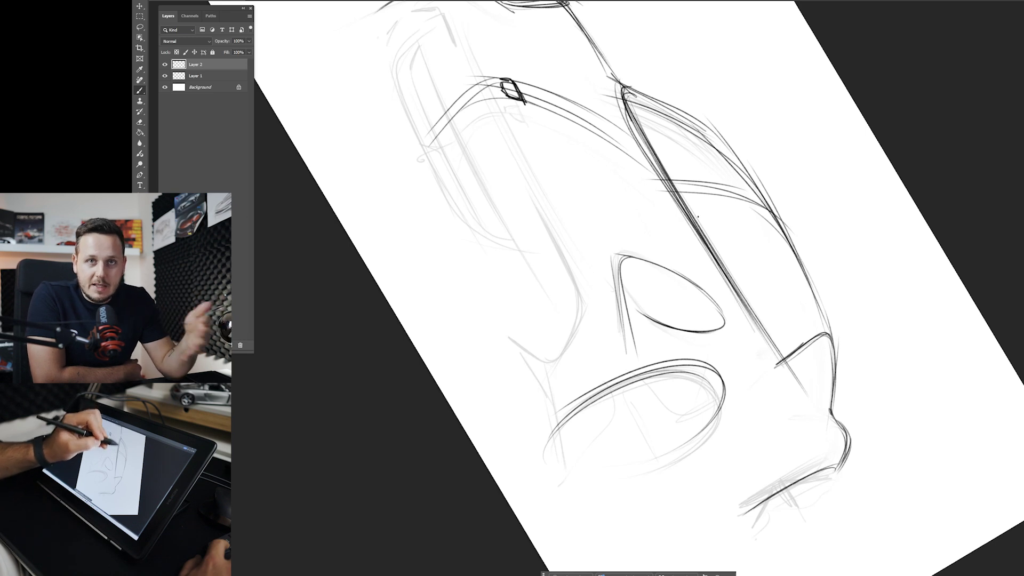
drag(643, 135, 770, 345)
- Draw the upper edge of the windshield and side window just inside the roofline
drag(737, 182, 808, 309)
mouse_move(691, 122)
mouse_down()
mouse_move(770, 235)
mouse_move(816, 333)
mouse_up()
drag(691, 122, 798, 291)
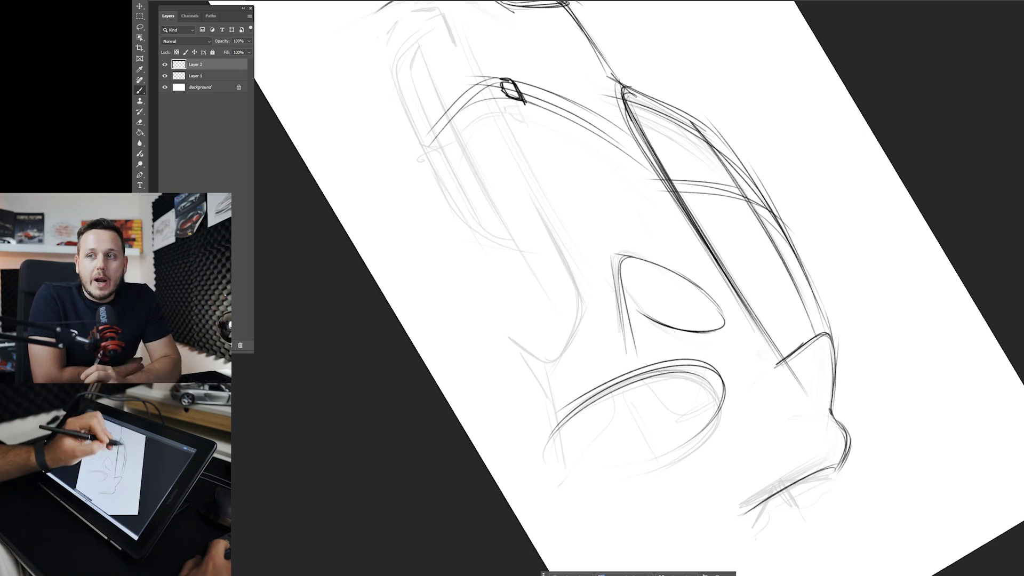
mouse_move(705, 139)
mouse_down()
mouse_move(810, 323)
mouse_move(832, 413)
mouse_up()
- Reinforce the roofline from the windshield to the rear fender with repeated strokes and return the canvas to upright
drag(814, 289, 832, 353)
drag(787, 233, 836, 400)
drag(764, 195, 824, 323)
drag(738, 156, 802, 269)
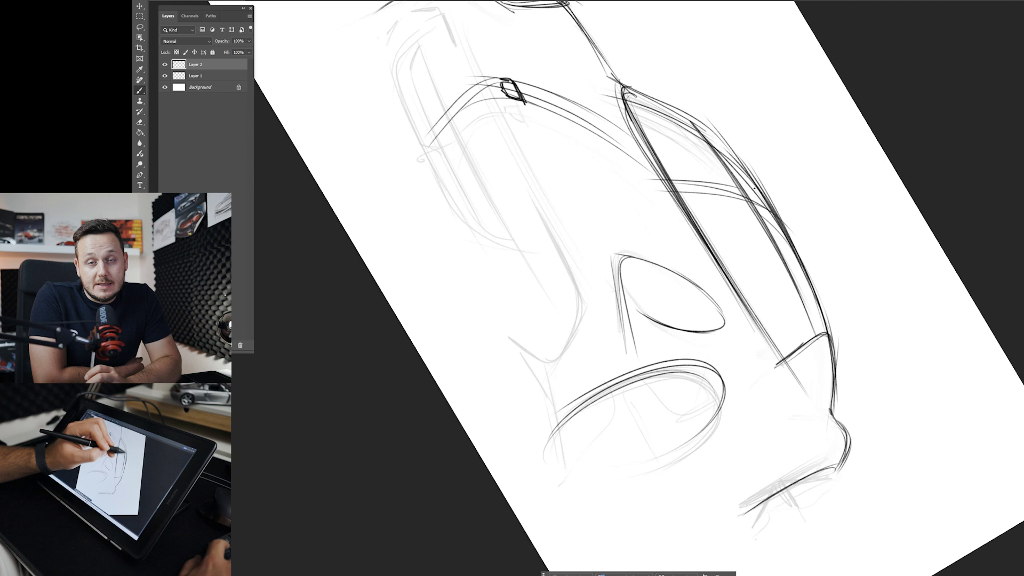
drag(665, 104, 750, 177)
drag(730, 147, 826, 309)
key(Escape)
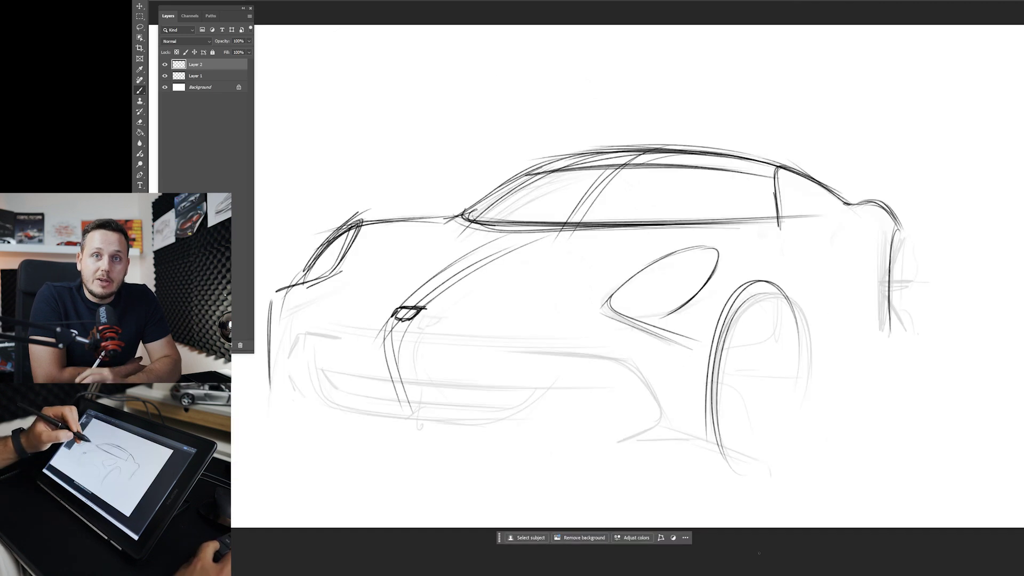
- Draw the fender crest over the near headlight and the rounded outline of the near front wheel
key(z)
mouse_move(486, 263)
mouse_down()
mouse_move(421, 251)
mouse_move(467, 262)
mouse_move(452, 304)
mouse_move(497, 327)
mouse_up()
key(b)
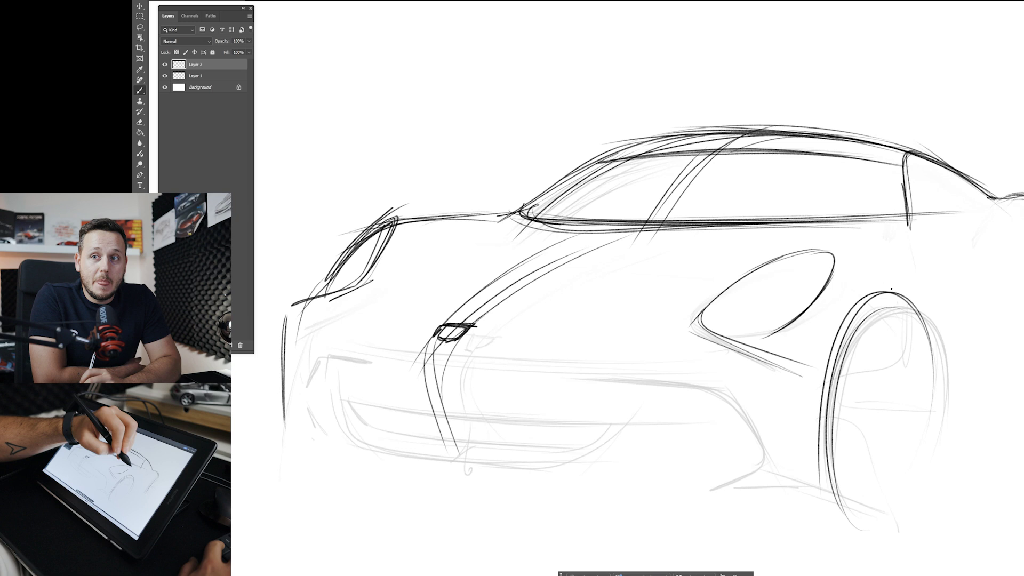
drag(869, 296, 832, 369)
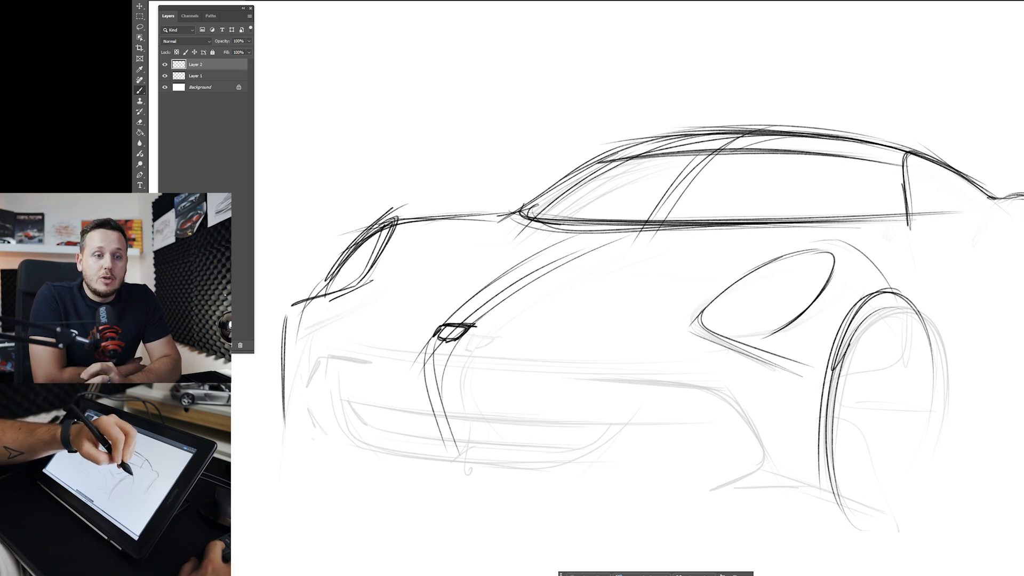
drag(892, 294, 817, 458)
drag(855, 312, 814, 449)
drag(892, 288, 834, 405)
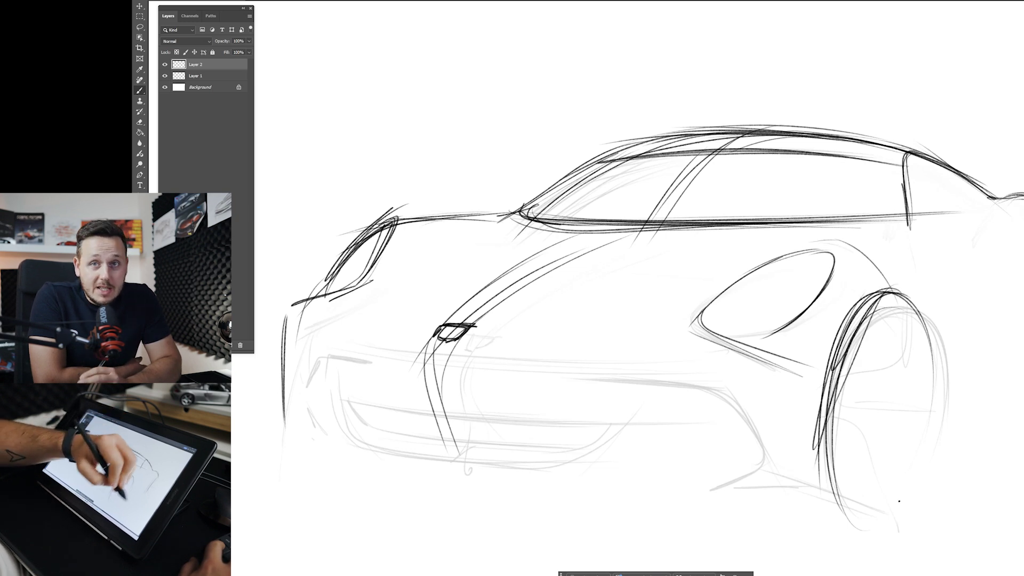
drag(877, 299, 931, 483)
drag(832, 320, 938, 482)
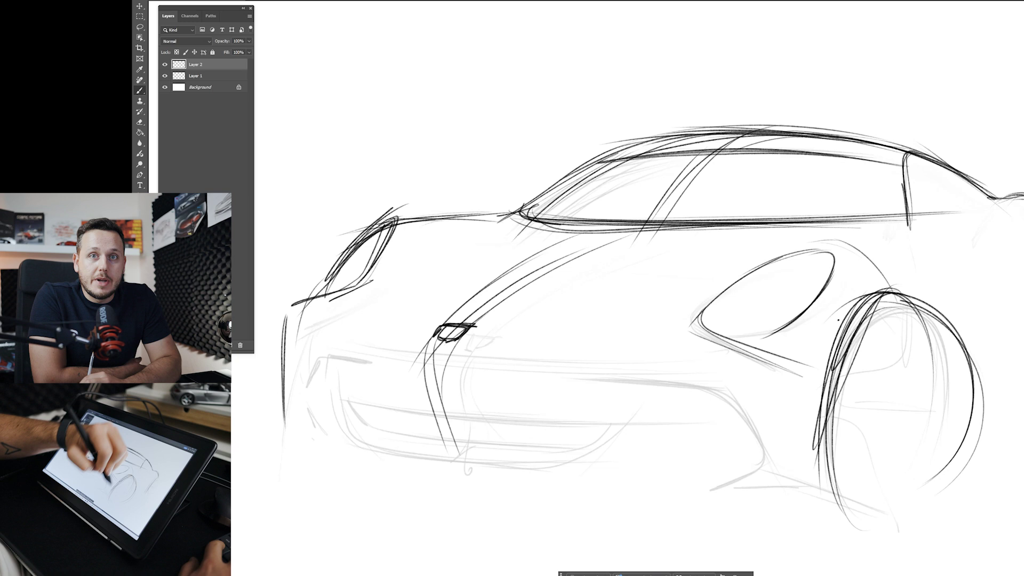
drag(886, 293, 944, 494)
- Sketch five double-line spokes inside the near front wheel and darken the wheel's outline
mouse_move(872, 389)
mouse_down()
mouse_move(963, 399)
mouse_move(966, 382)
mouse_move(963, 439)
mouse_move(938, 520)
mouse_up()
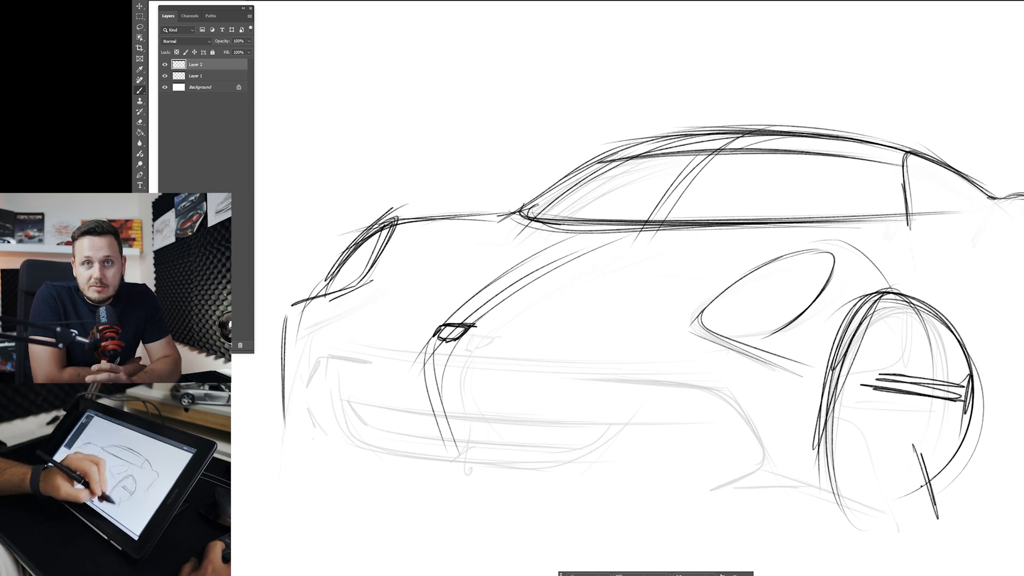
drag(909, 451, 922, 527)
drag(903, 447, 918, 533)
drag(937, 468, 858, 413)
mouse_move(917, 452)
mouse_down()
mouse_move(848, 406)
mouse_move(823, 472)
mouse_up()
drag(857, 418, 814, 465)
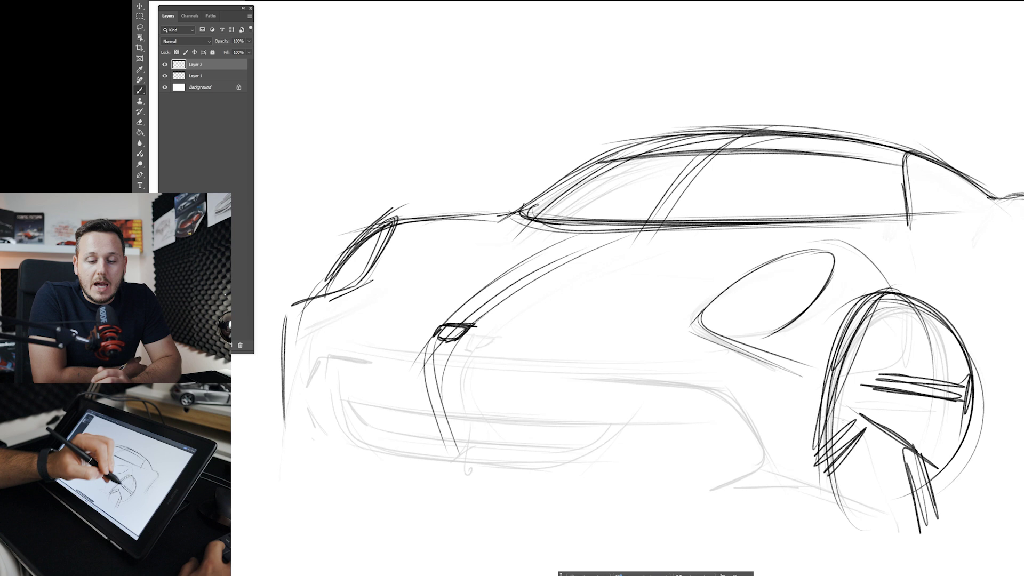
mouse_move(915, 299)
mouse_down()
mouse_move(904, 347)
mouse_move(840, 387)
mouse_move(876, 374)
mouse_move(868, 394)
mouse_up()
mouse_move(922, 329)
mouse_down()
mouse_move(848, 482)
mouse_move(939, 469)
mouse_move(968, 406)
mouse_move(972, 445)
mouse_move(871, 301)
mouse_move(835, 361)
mouse_up()
drag(900, 289, 815, 508)
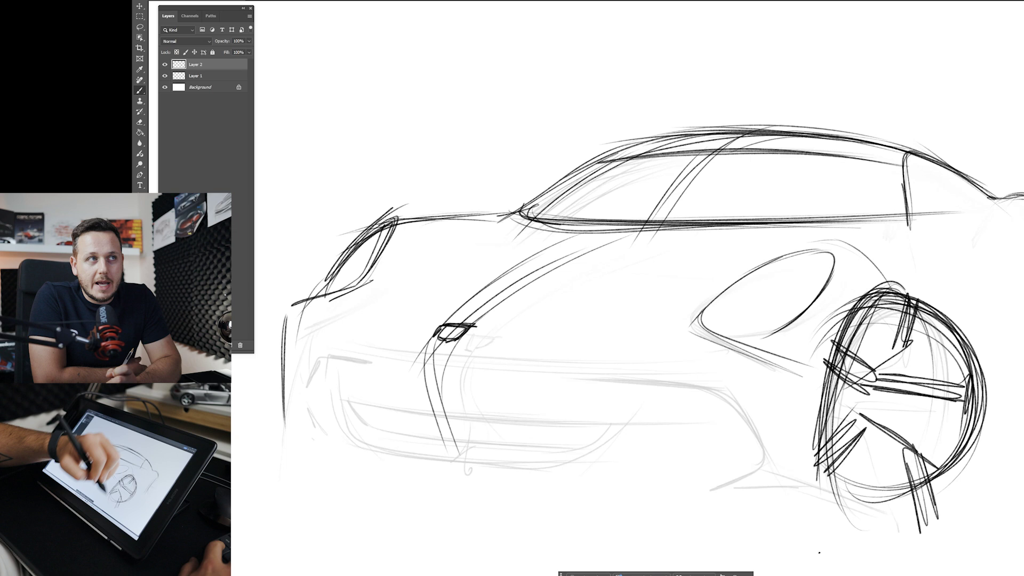
- Extend the car's far front contour in a curve from beside the far headlight down to the bumper
drag(460, 236, 692, 225)
mouse_move(557, 247)
mouse_down()
mouse_move(494, 381)
mouse_move(503, 460)
mouse_move(502, 433)
mouse_up()
mouse_move(682, 237)
mouse_down()
mouse_move(613, 235)
mouse_move(663, 234)
mouse_up()
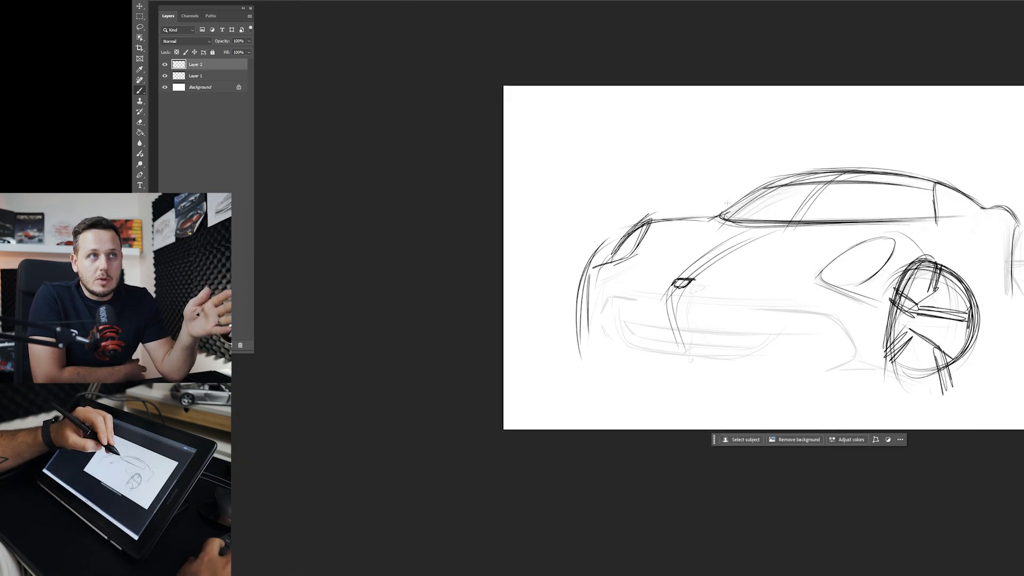
- Draw the narrow outline of the rear wheel beneath the rear fender and strengthen the fender curve above it
mouse_move(725, 225)
mouse_down()
mouse_move(743, 218)
mouse_move(556, 290)
mouse_up()
drag(894, 329, 920, 296)
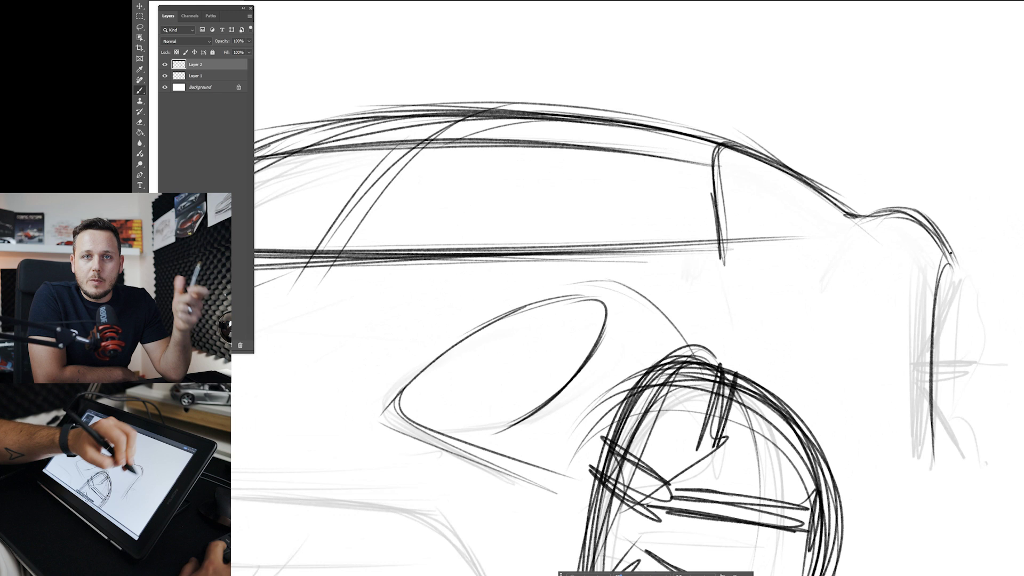
mouse_move(953, 250)
mouse_down()
mouse_move(902, 405)
mouse_move(929, 442)
mouse_up()
drag(978, 314, 980, 448)
mouse_move(938, 244)
mouse_down()
mouse_move(982, 370)
mouse_move(982, 436)
mouse_up()
drag(931, 237, 982, 434)
mouse_move(889, 214)
mouse_down()
mouse_move(957, 258)
mouse_move(969, 281)
mouse_up()
mouse_move(971, 254)
mouse_down()
mouse_move(964, 476)
mouse_move(923, 469)
mouse_up()
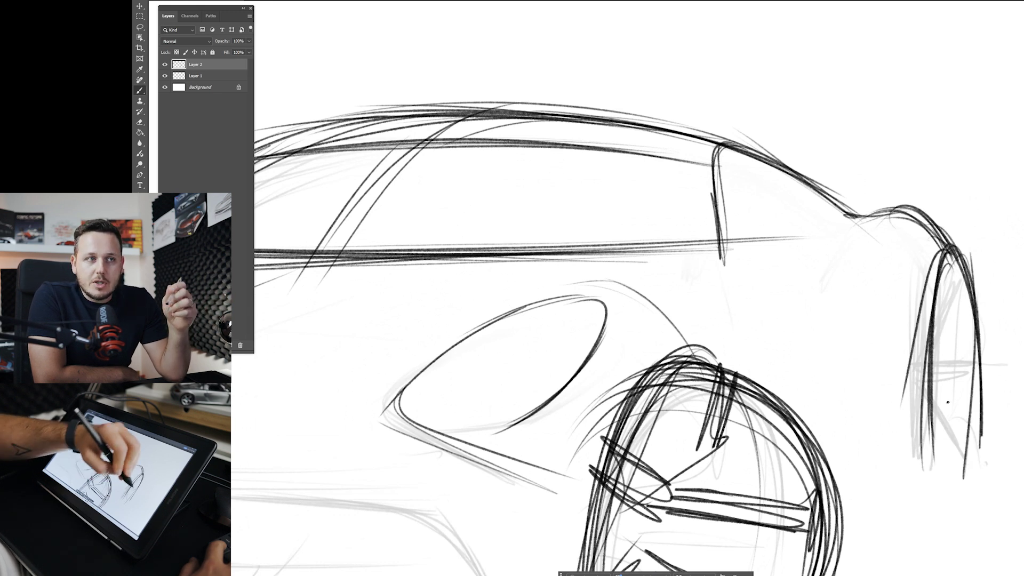
- Sketch the spokes inside the narrow rear wheel and darken its outer edge
mouse_move(920, 349)
mouse_down()
mouse_move(986, 346)
mouse_move(985, 364)
mouse_up()
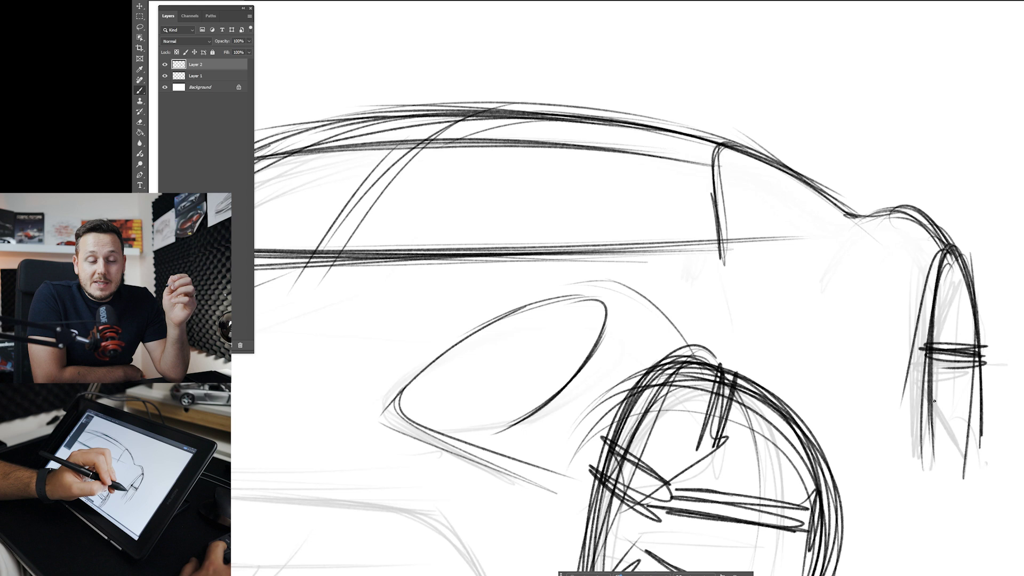
mouse_move(948, 404)
mouse_down()
mouse_move(979, 482)
mouse_move(966, 504)
mouse_up()
drag(934, 388, 915, 441)
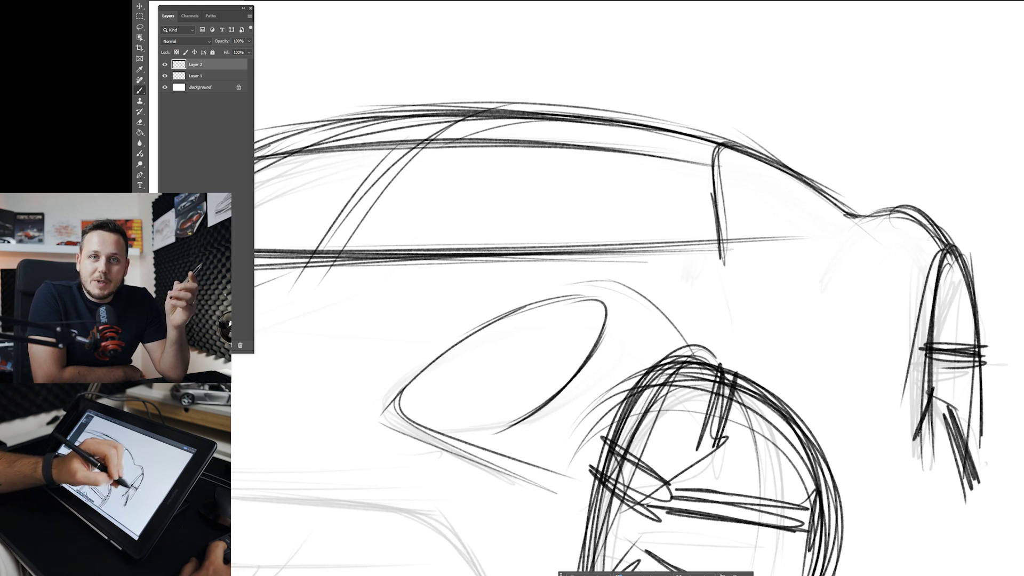
drag(952, 361, 916, 445)
drag(965, 253, 976, 314)
drag(939, 313, 928, 359)
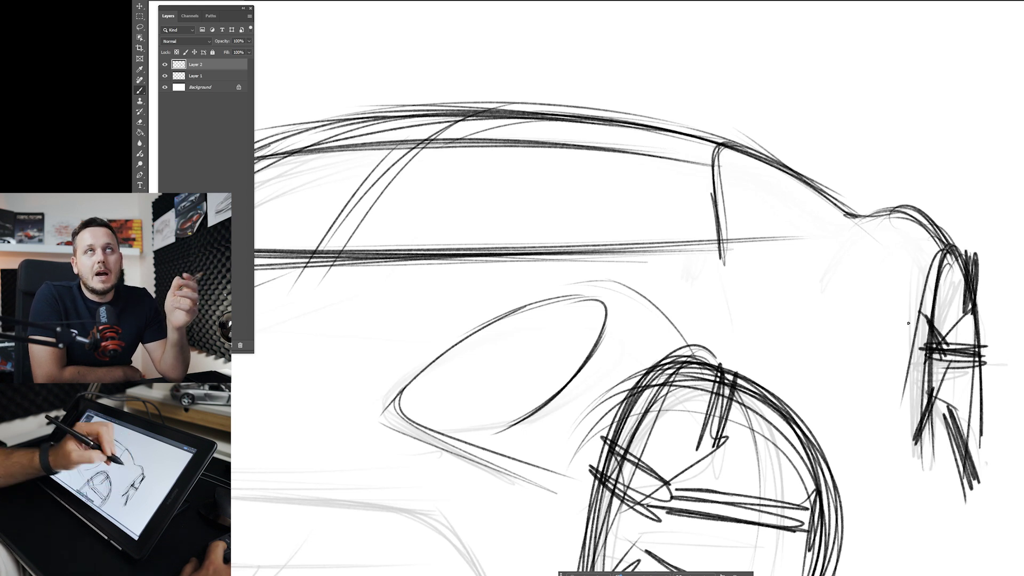
- Rotate the canvas and draw a bold contour along the front bumper, curving around its near corner towards the front wheel
key(z)
mouse_move(647, 291)
mouse_down()
mouse_move(600, 283)
mouse_move(622, 285)
mouse_up()
key(r)
mouse_move(547, 457)
mouse_down()
mouse_move(448, 320)
mouse_move(598, 307)
mouse_move(564, 315)
mouse_move(608, 314)
mouse_up()
key(space)
key(ctrl+space)
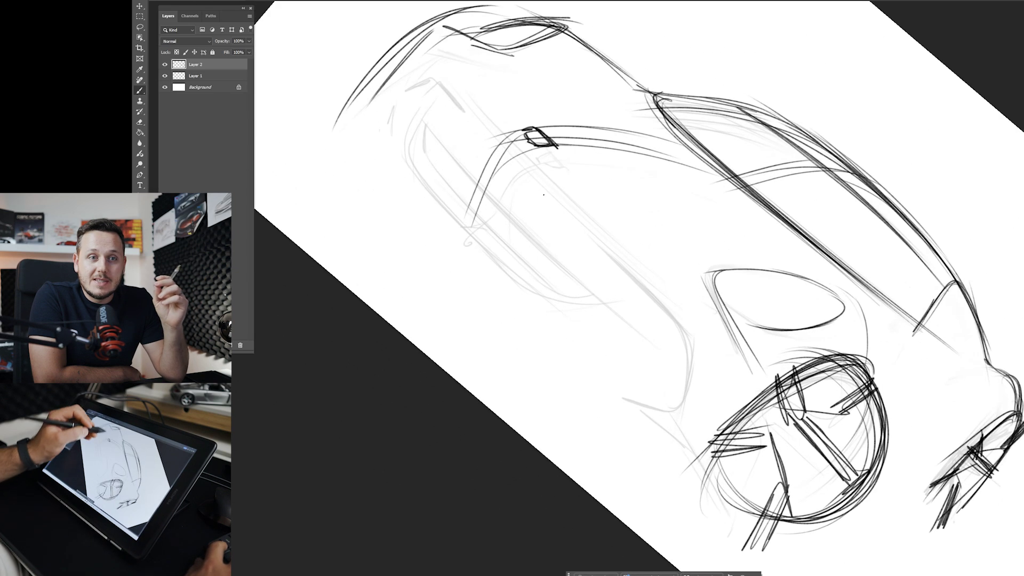
mouse_move(636, 255)
mouse_down()
mouse_move(451, 76)
mouse_move(492, 115)
mouse_up()
key(space)
drag(575, 261, 554, 213)
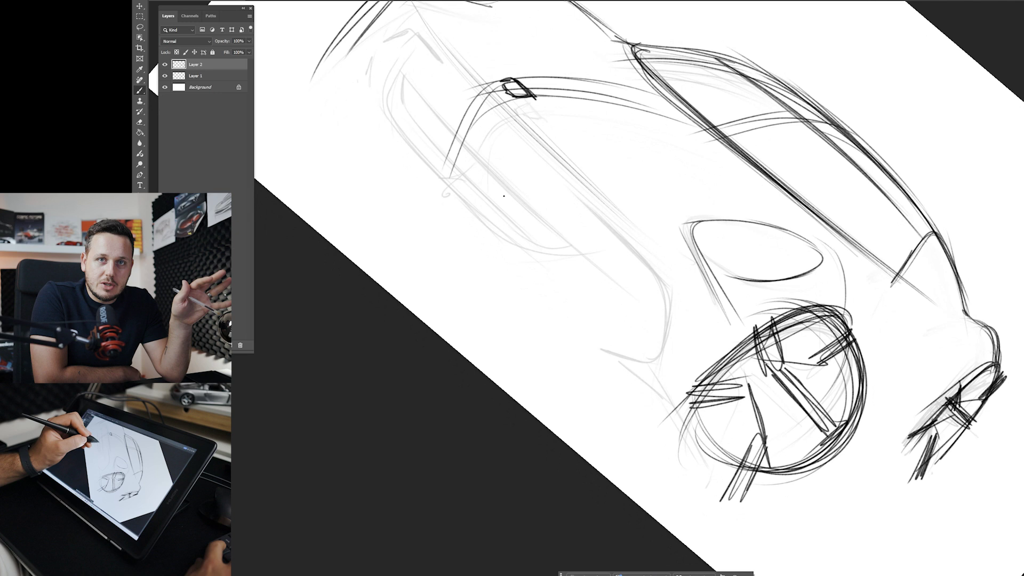
mouse_move(482, 188)
mouse_down()
mouse_move(609, 230)
mouse_move(660, 379)
mouse_up()
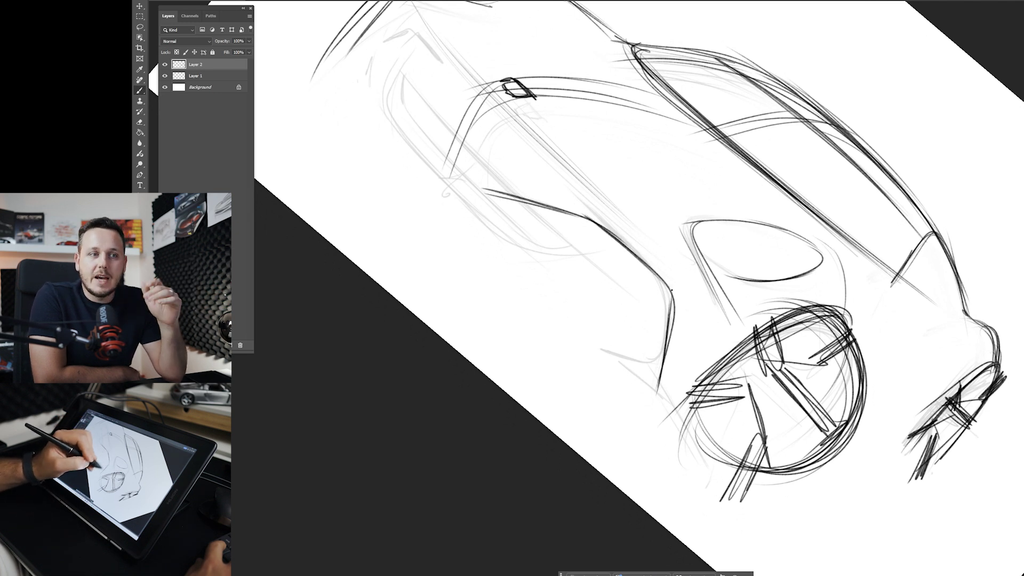
mouse_move(668, 329)
mouse_down()
mouse_move(586, 217)
mouse_move(671, 315)
mouse_up()
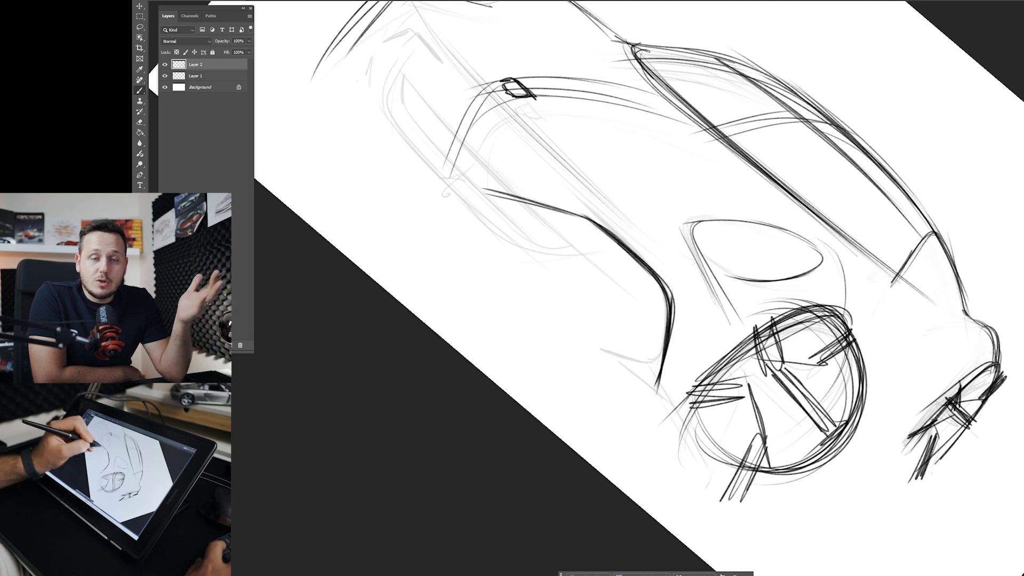
drag(486, 198, 618, 244)
drag(526, 277, 653, 381)
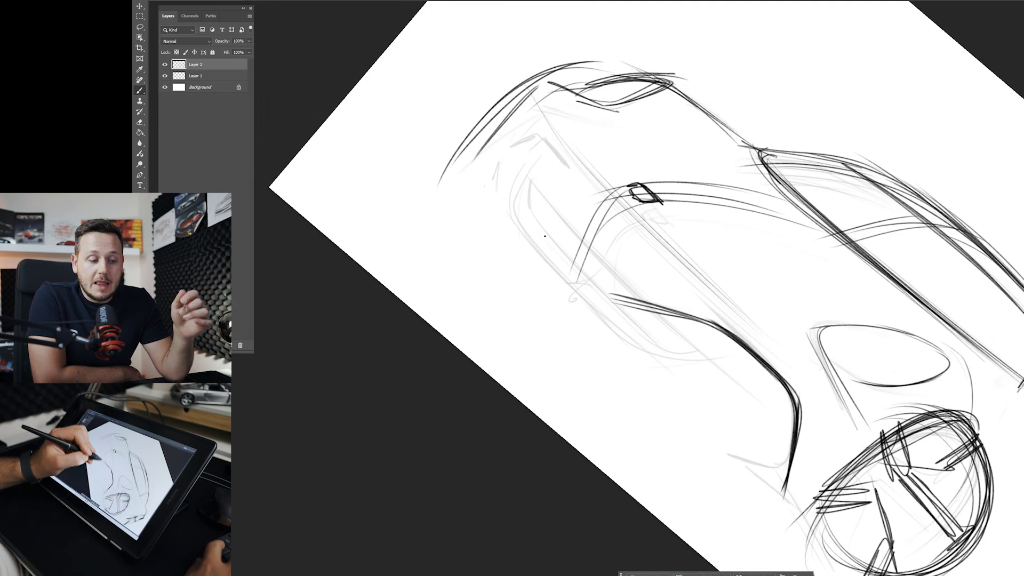
- Draw the bold upper edge of the front grille opening, continuing across the nose and around the far-side air intake
drag(563, 249, 615, 299)
drag(513, 185, 585, 273)
drag(529, 207, 633, 314)
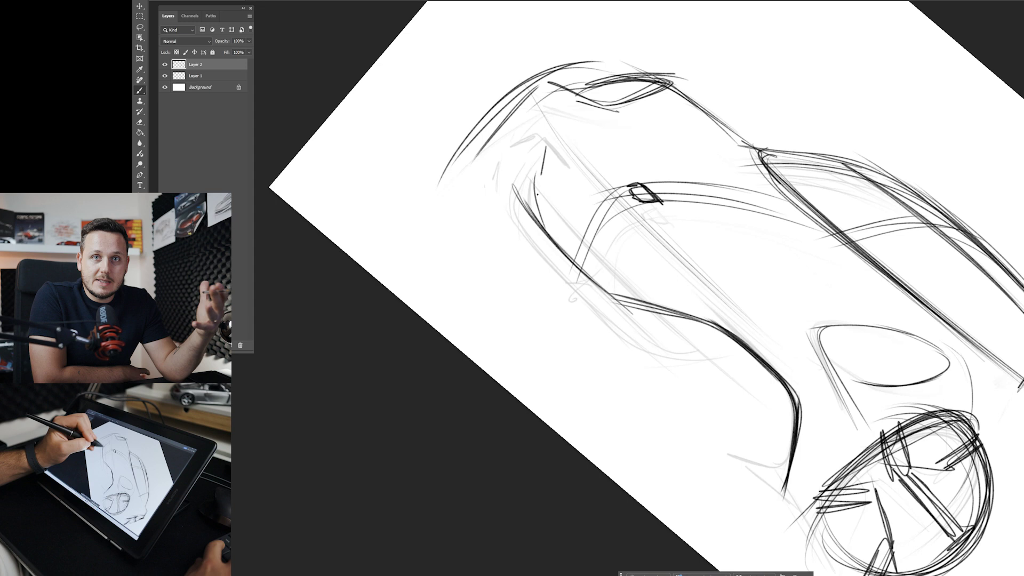
mouse_move(546, 147)
mouse_down()
mouse_move(536, 213)
mouse_move(613, 301)
mouse_up()
drag(535, 216, 628, 308)
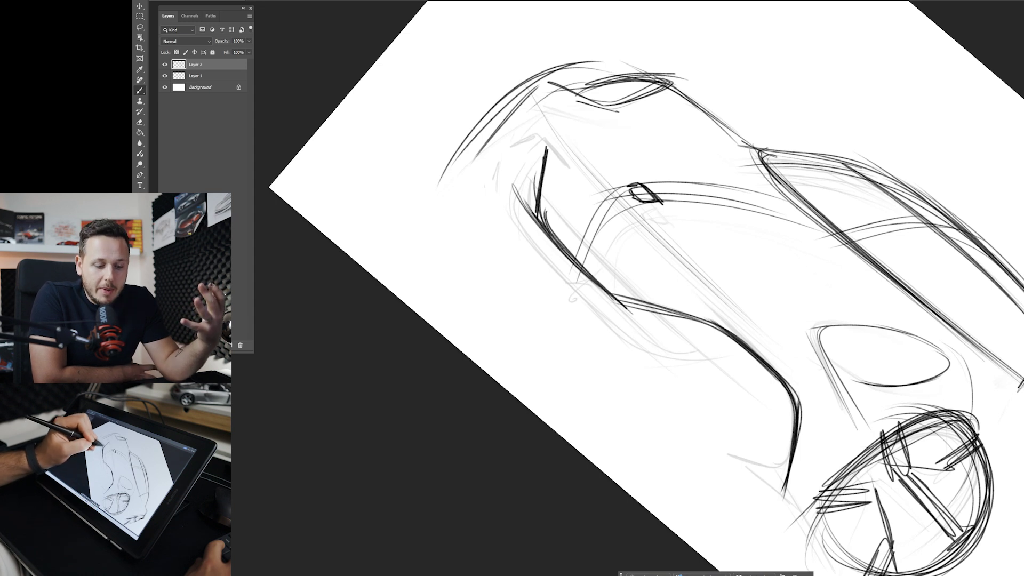
drag(520, 111, 547, 145)
mouse_move(547, 145)
mouse_down()
mouse_move(479, 140)
mouse_move(452, 165)
mouse_up()
drag(452, 165, 546, 135)
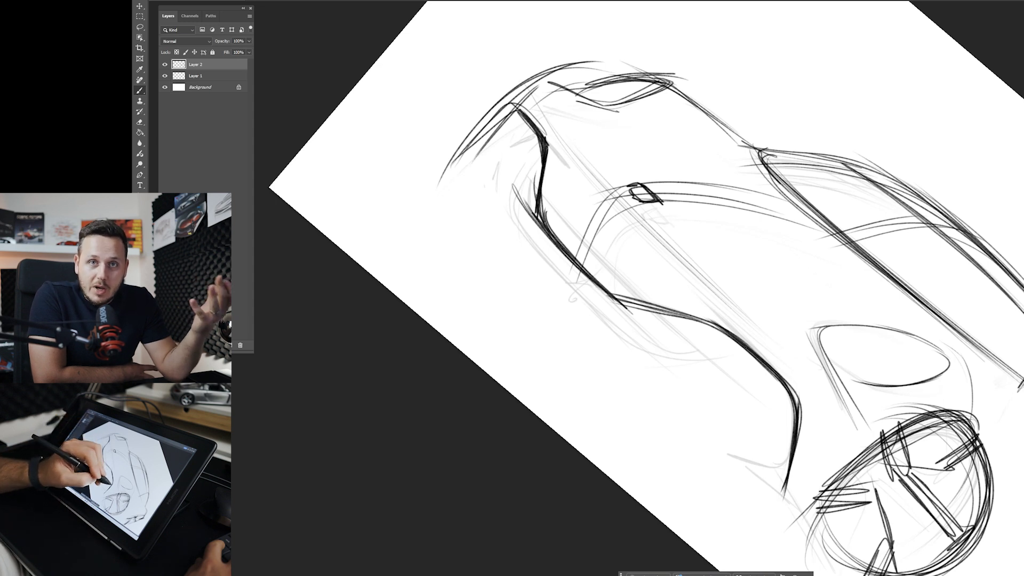
- Draw dense short parallel strokes for an upright blade inside the bumper's near corner beside the front wheel
mouse_move(787, 521)
mouse_down()
mouse_move(635, 340)
mouse_move(683, 373)
mouse_up()
drag(639, 291, 670, 341)
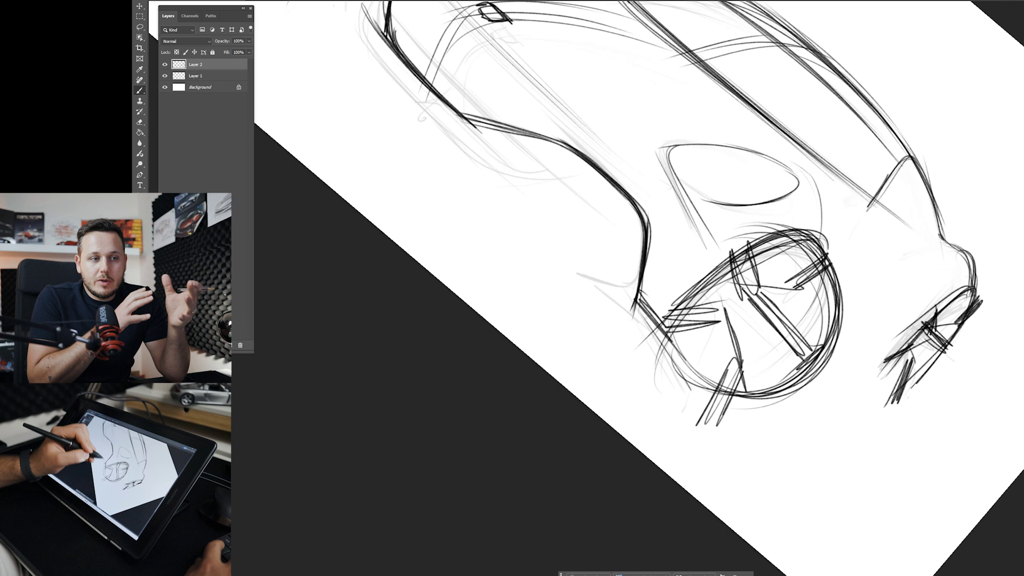
drag(629, 240, 618, 300)
drag(631, 240, 621, 296)
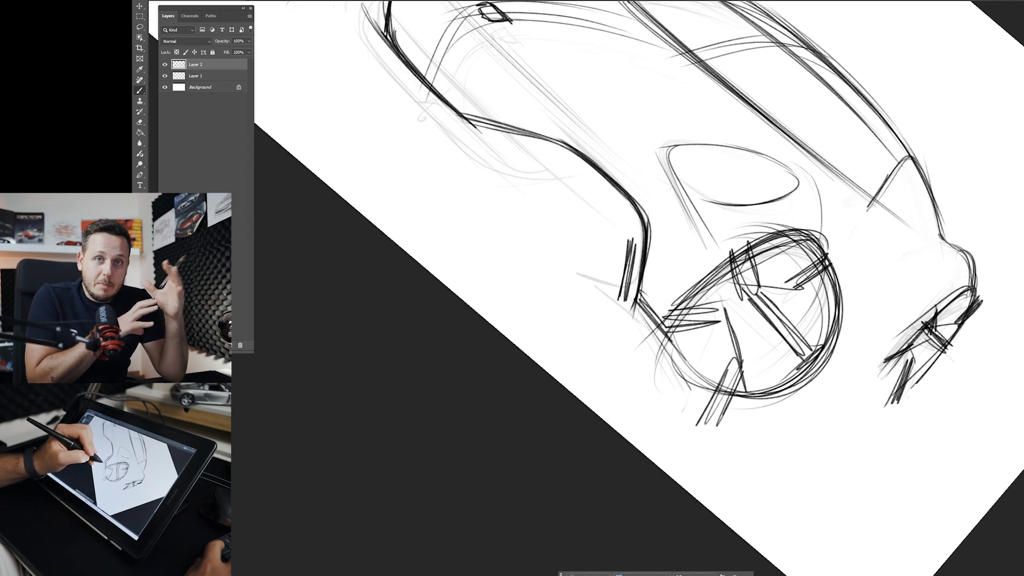
drag(636, 247, 623, 310)
drag(633, 242, 628, 264)
- Draw the bottom edge and the slanted inboard side of the near-side air intake
drag(621, 307, 486, 190)
key(ctrl+z)
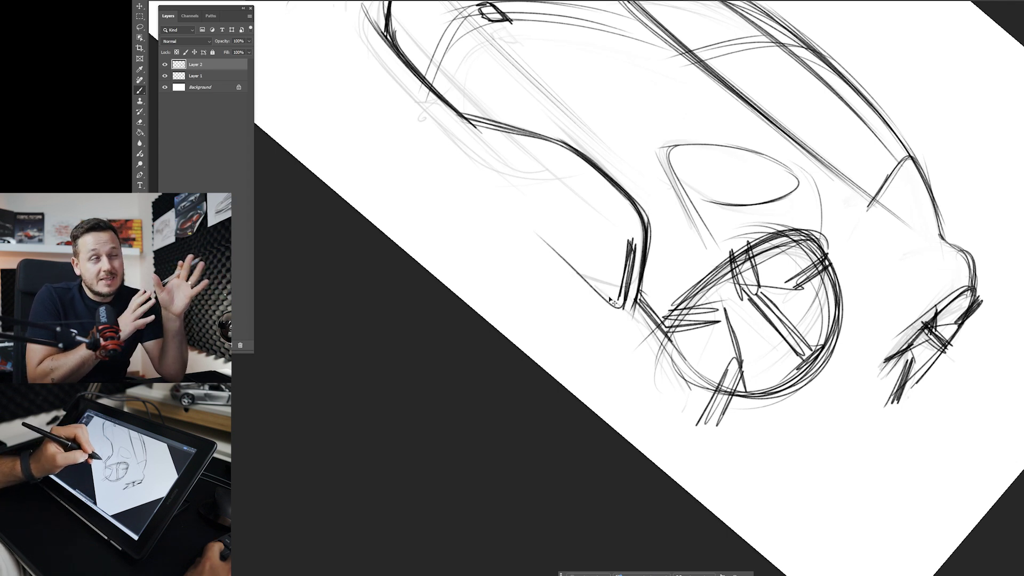
mouse_move(624, 303)
mouse_down()
mouse_move(489, 201)
mouse_move(517, 224)
mouse_up()
mouse_move(613, 302)
mouse_down()
mouse_move(559, 261)
mouse_move(500, 147)
mouse_move(514, 224)
mouse_up()
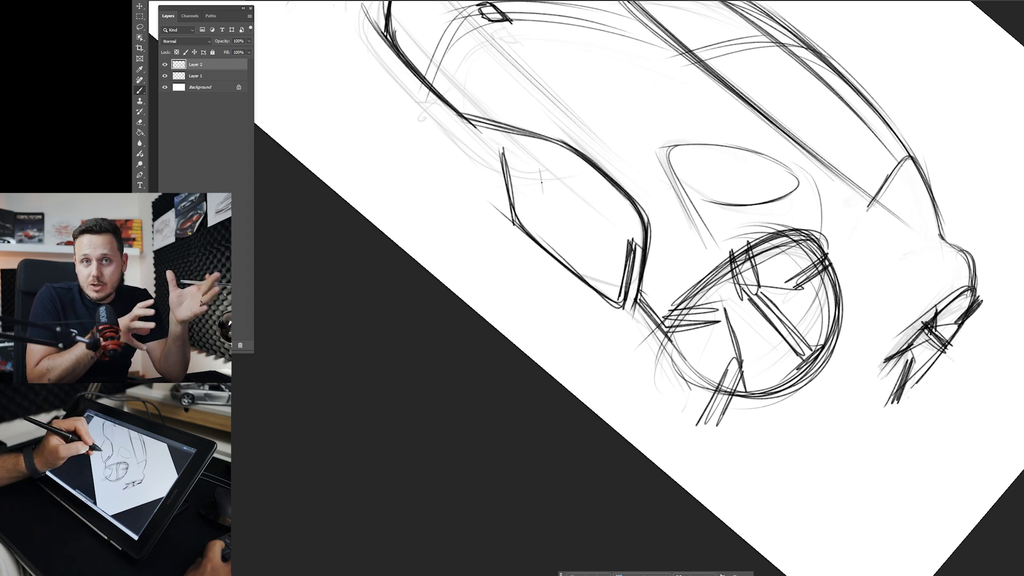
- Sketch an inner contour inside the near-side air intake and close its outer outline up to the grille edge
drag(542, 174, 589, 260)
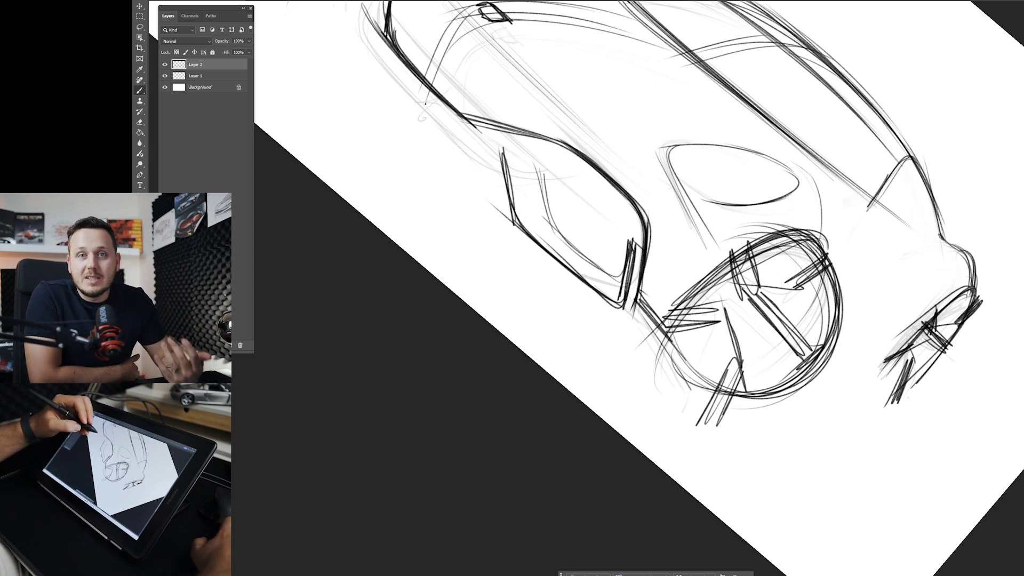
key(Escape)
drag(456, 237, 587, 252)
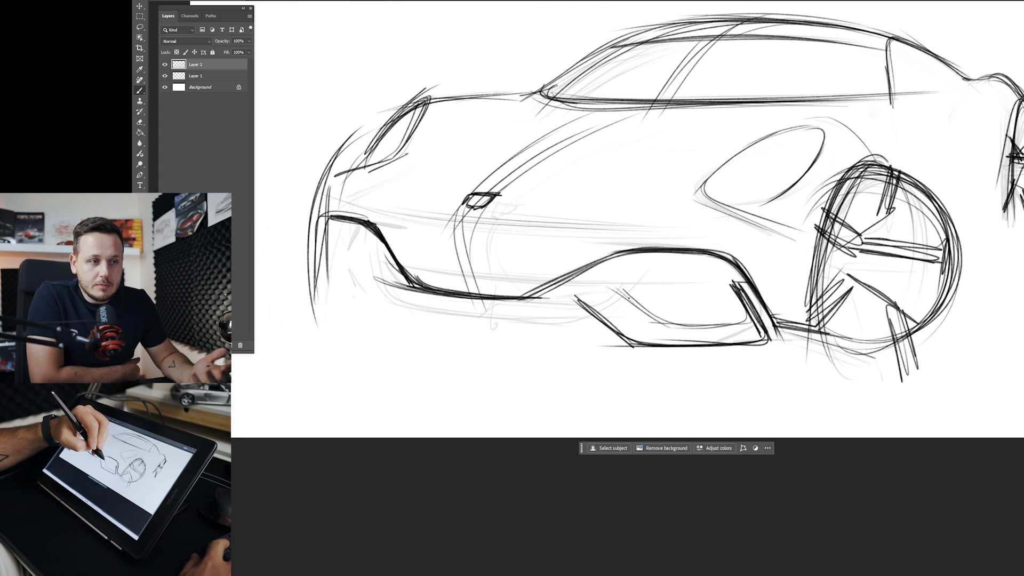
drag(627, 296, 636, 259)
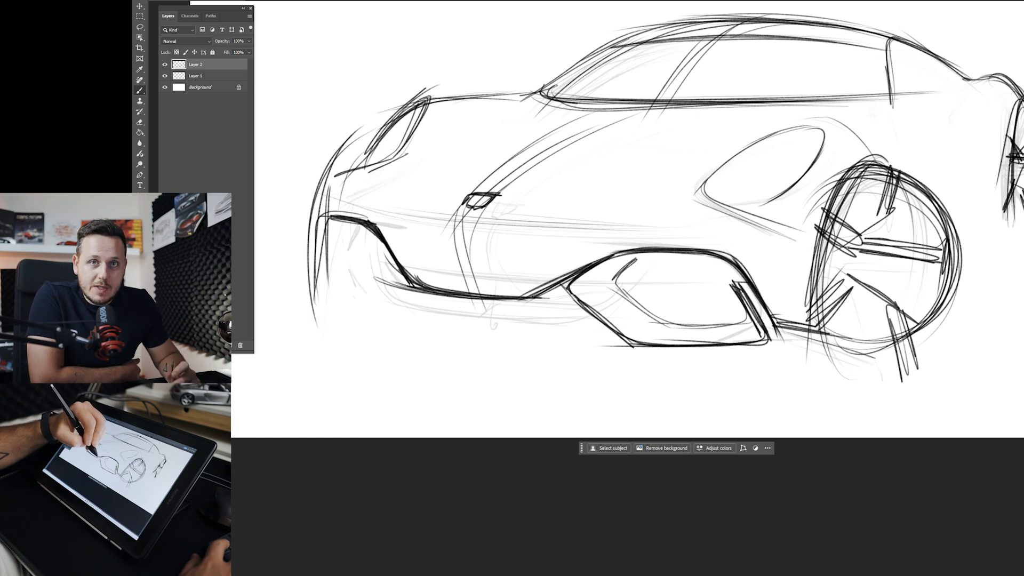
drag(520, 298, 548, 287)
- Outline the lower part of the far-side air intake and add an inner crease running to its outer corner
drag(377, 239, 499, 228)
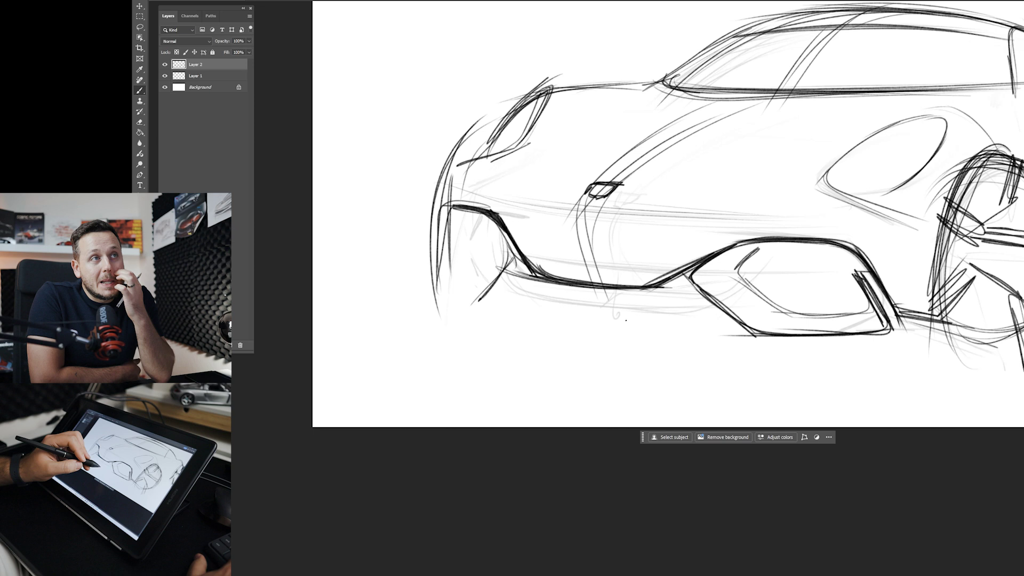
key(r)
drag(665, 411, 535, 325)
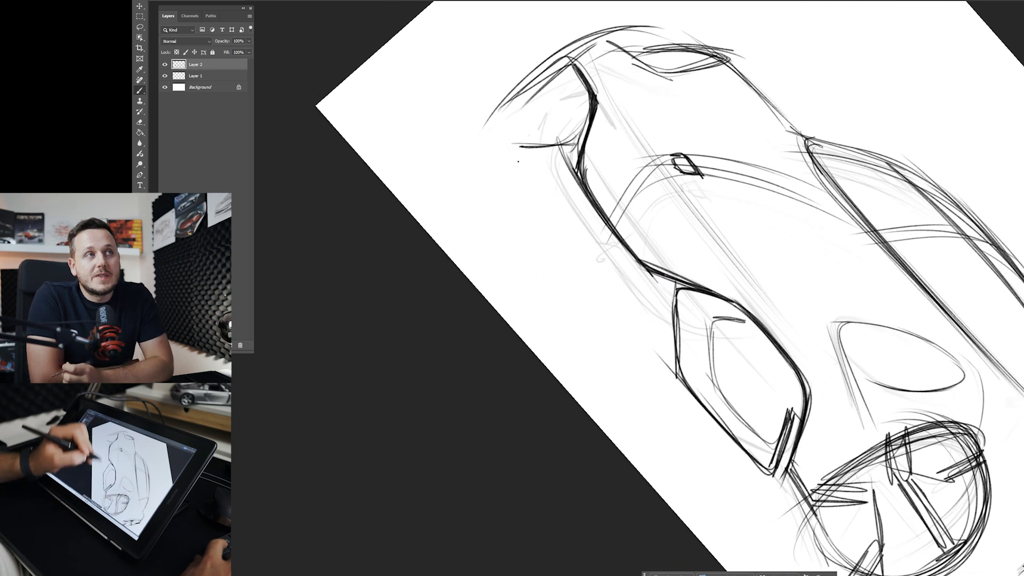
drag(673, 370, 543, 186)
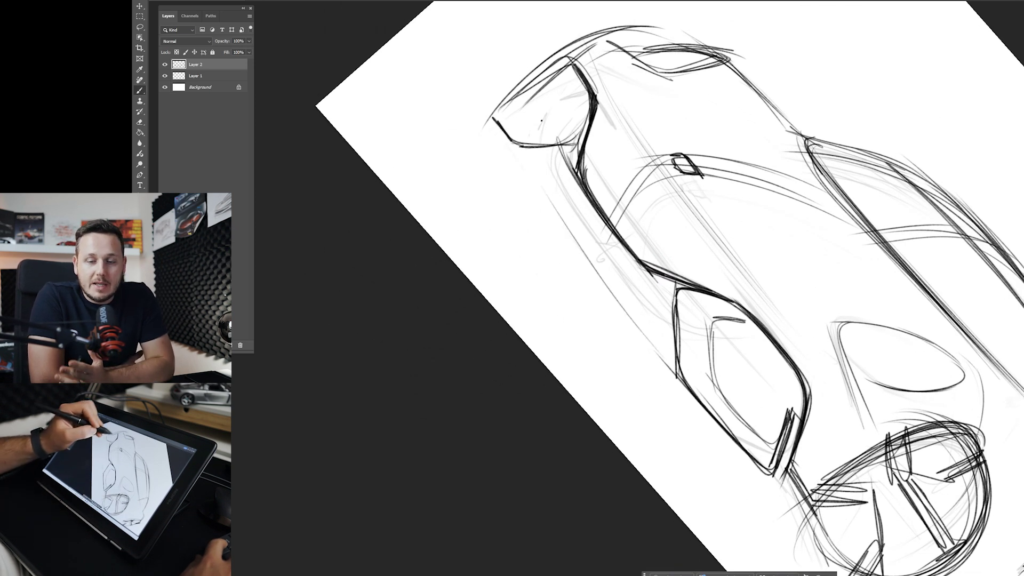
drag(504, 118, 548, 135)
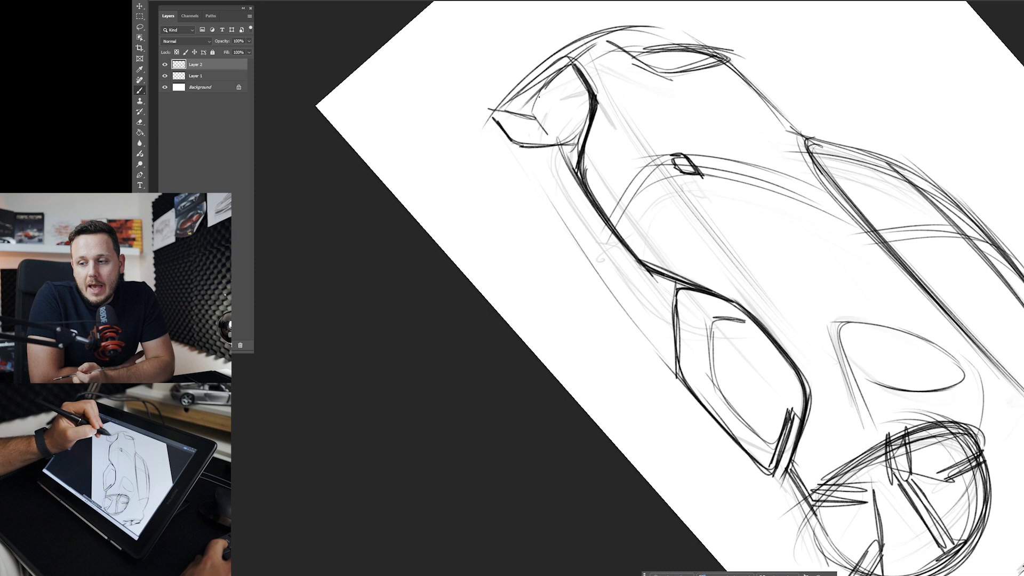
- Draw the bumper's bold lower edge from the far corner to the bottom of the near-side air intake
drag(486, 107, 656, 353)
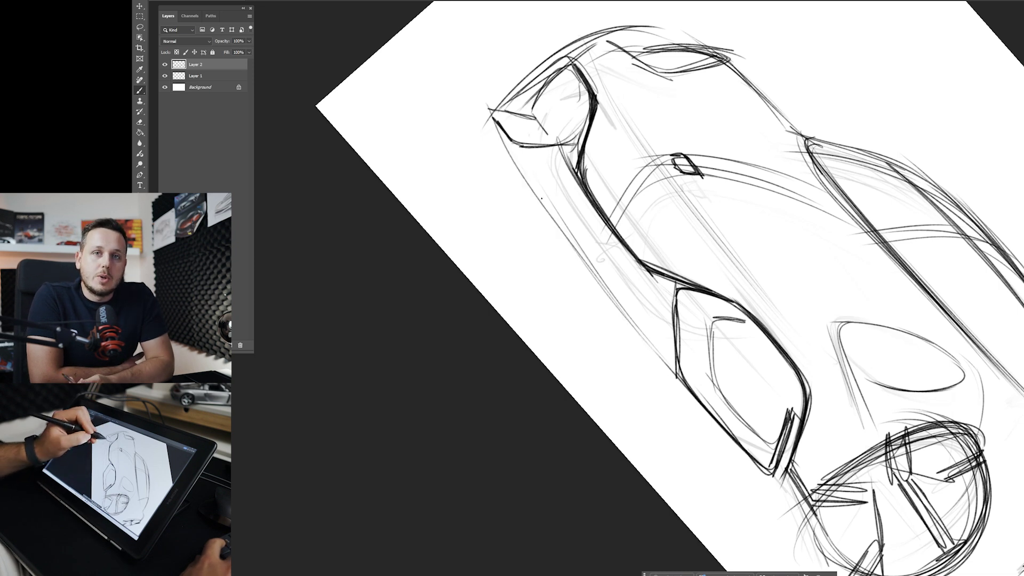
drag(520, 148, 659, 353)
drag(489, 116, 720, 437)
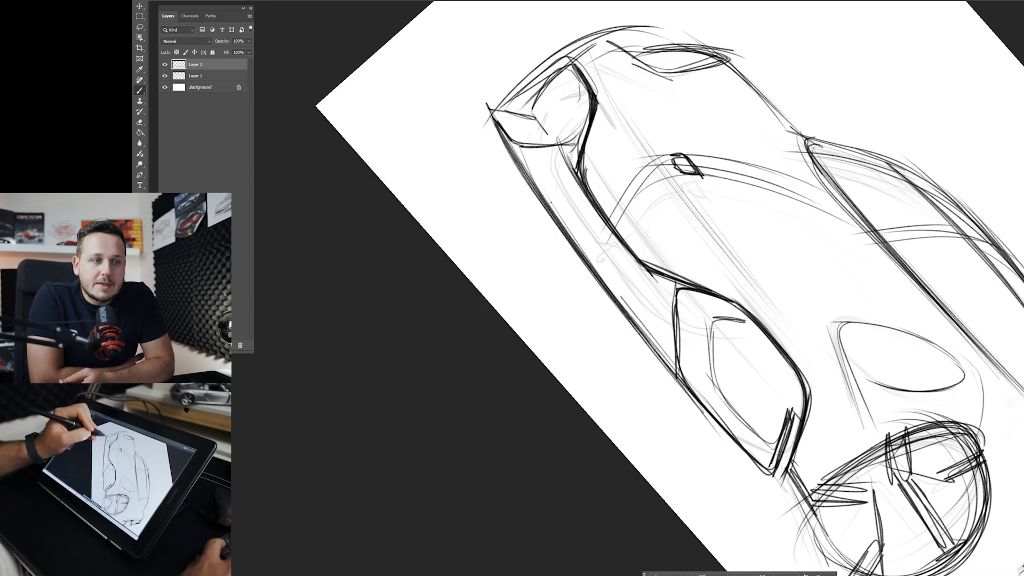
- Add long parallel strokes just above the bumper's lower edge to form the front splitter
drag(527, 171, 619, 297)
drag(534, 158, 633, 305)
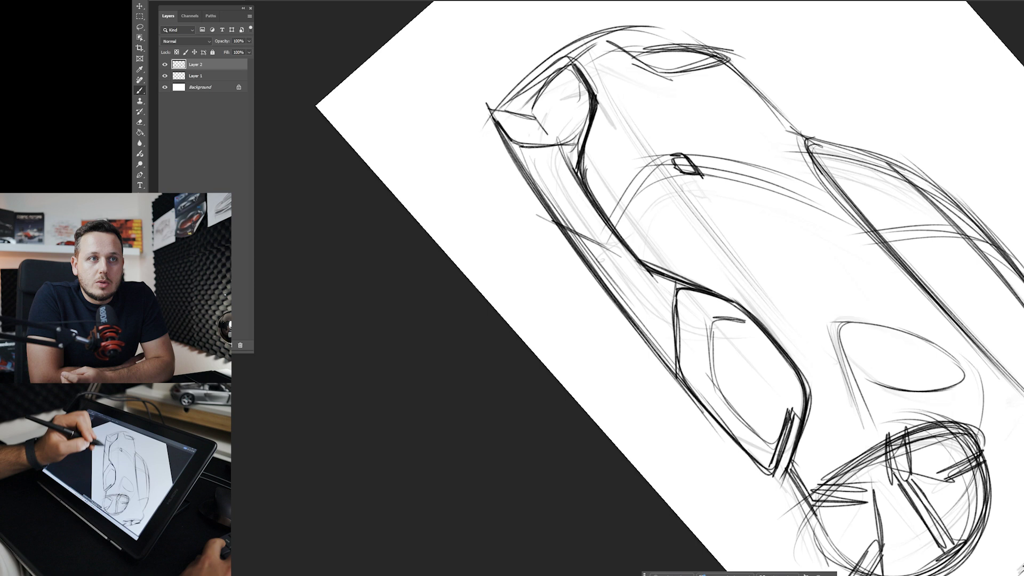
drag(518, 141, 661, 344)
drag(538, 180, 675, 361)
drag(518, 137, 676, 359)
drag(520, 140, 673, 356)
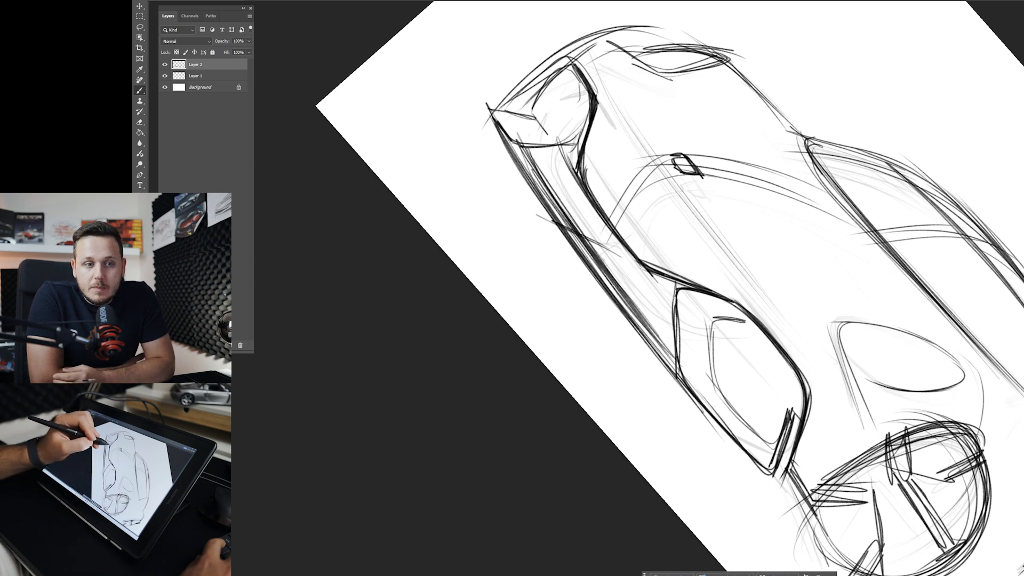
- Draw parallel inner lines along the central grille opening between the two air intakes
mouse_move(554, 167)
mouse_down()
mouse_move(661, 317)
mouse_move(624, 267)
mouse_up()
drag(577, 203, 675, 336)
drag(554, 166, 669, 325)
mouse_move(558, 173)
mouse_down()
mouse_move(642, 291)
mouse_move(579, 163)
mouse_move(658, 316)
mouse_up()
drag(563, 163, 640, 267)
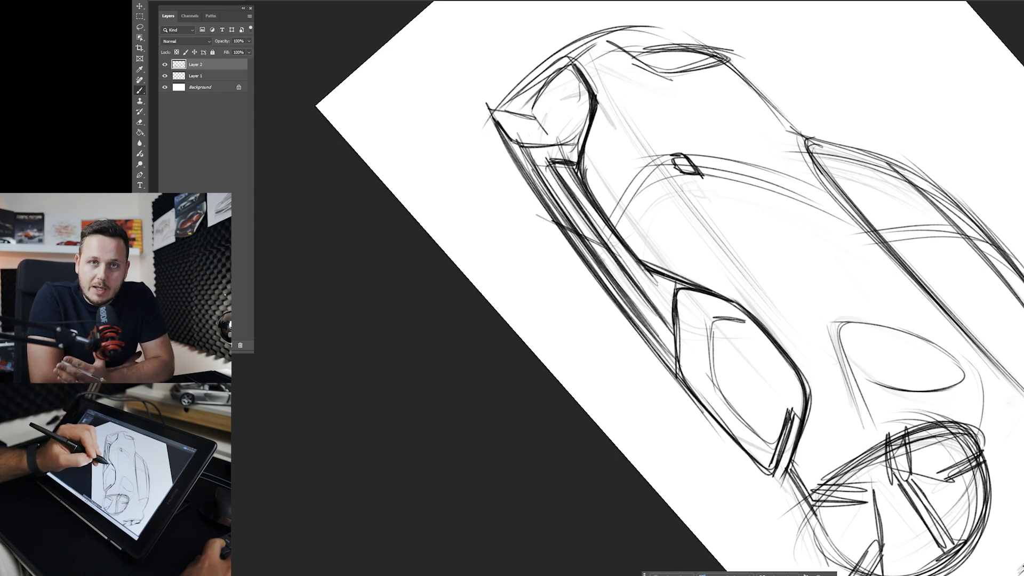
- Add small horizontal slats inside both air intakes and review the whole car sketch at reduced size
mouse_move(716, 321)
mouse_down()
mouse_move(714, 378)
mouse_move(562, 218)
mouse_up()
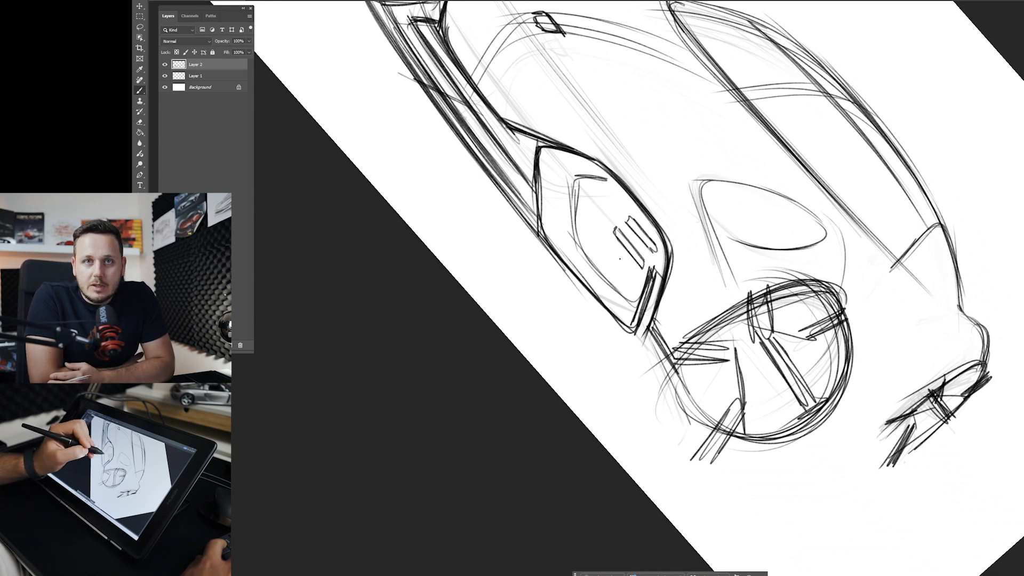
drag(507, 182, 641, 362)
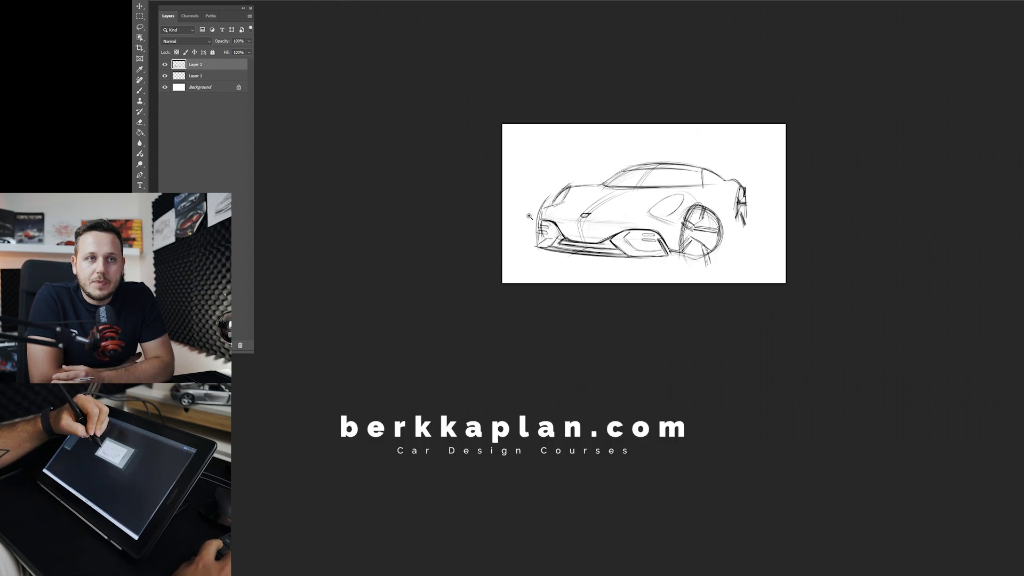
drag(529, 216, 578, 216)
drag(562, 170, 499, 237)
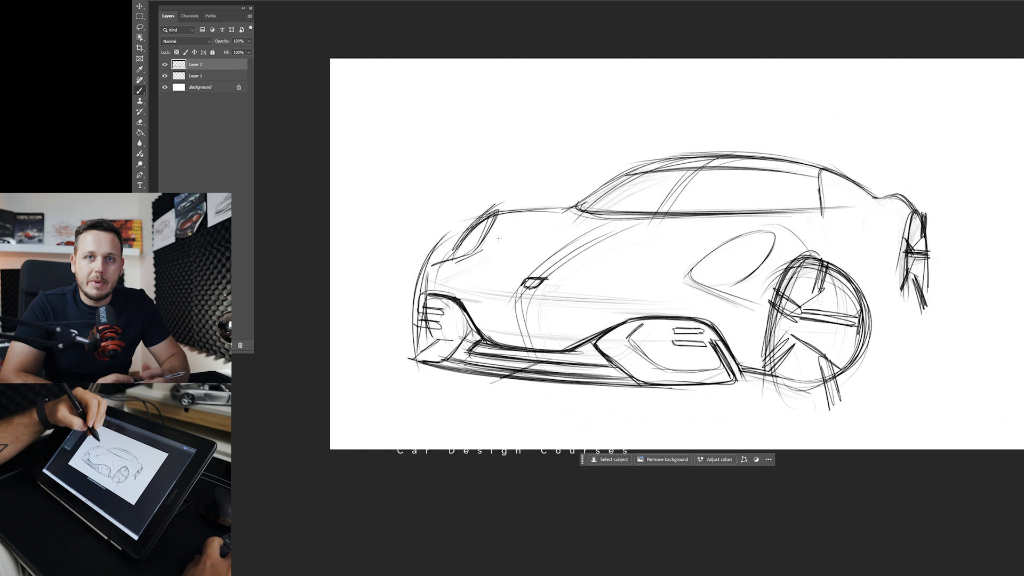
scroll(498, 239, up, 2)
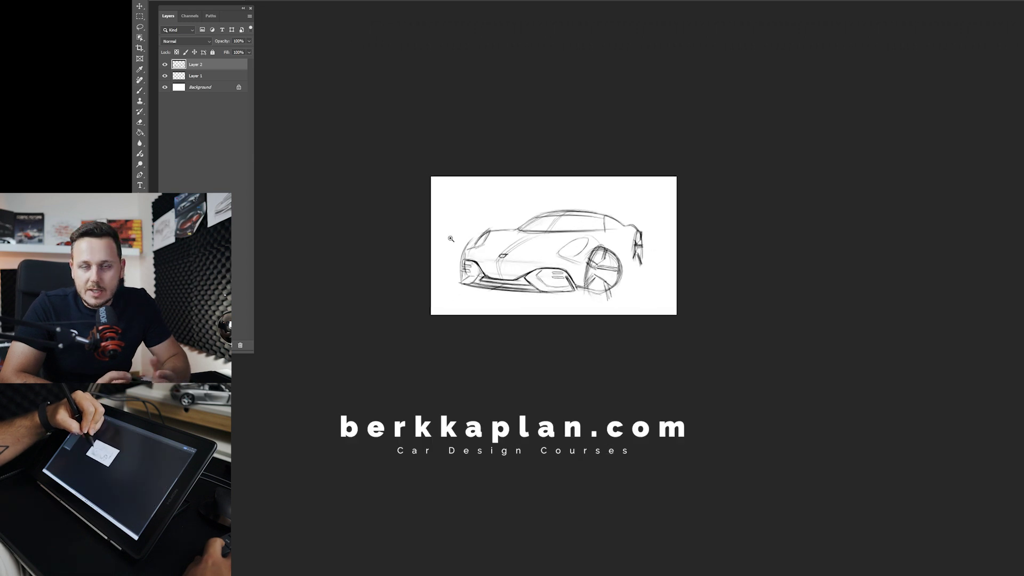
scroll(478, 233, up, 5)
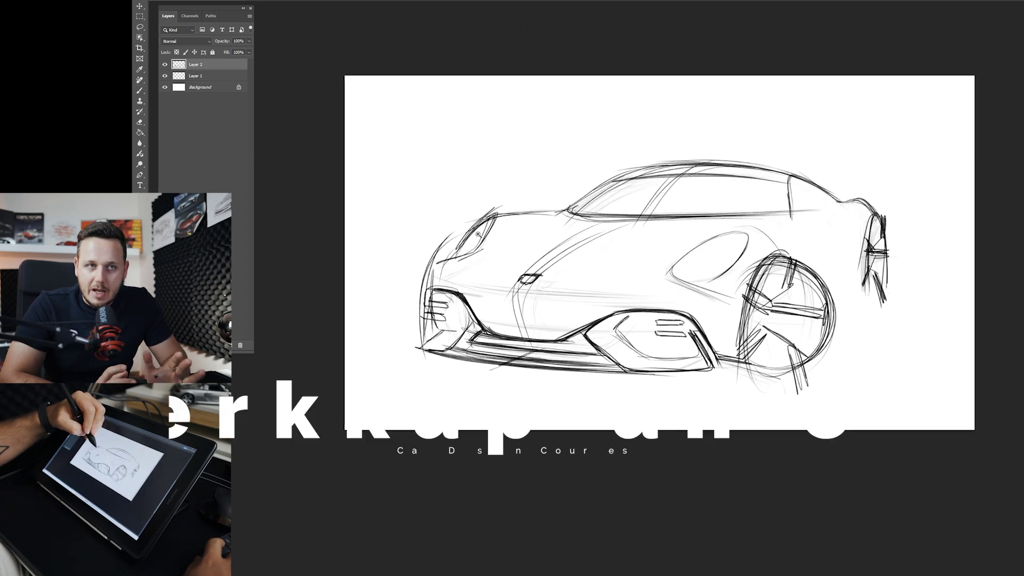
- Redraw the near headlight's rear corner and lower edge with bold strokes
drag(478, 233, 504, 234)
mouse_move(768, 251)
mouse_down()
mouse_move(848, 245)
mouse_move(901, 209)
mouse_up()
mouse_move(807, 219)
mouse_down()
mouse_move(915, 213)
mouse_move(844, 322)
mouse_up()
mouse_move(900, 224)
mouse_down()
mouse_move(850, 312)
mouse_move(746, 337)
mouse_up()
drag(854, 302, 746, 337)
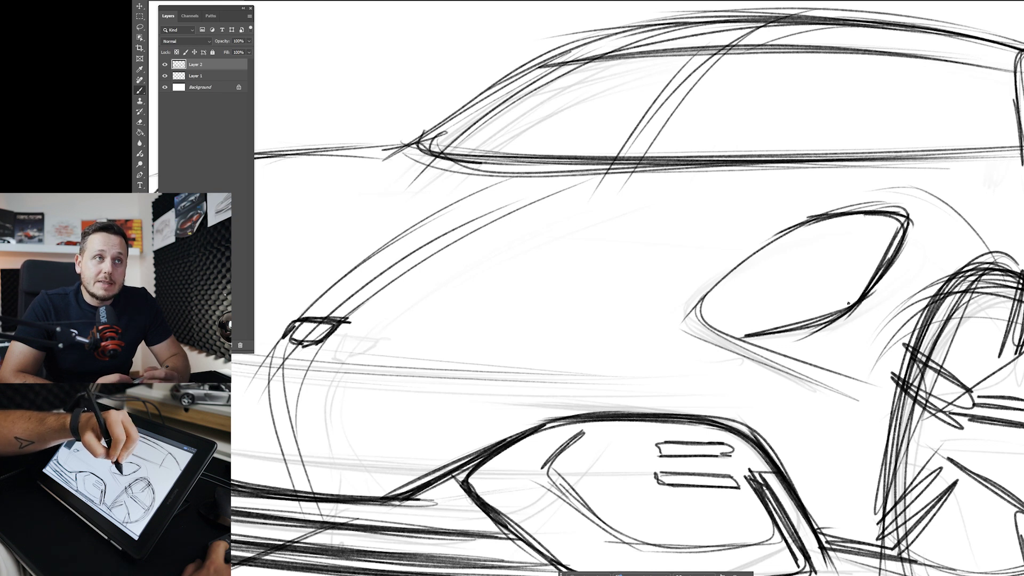
mouse_move(906, 228)
mouse_down()
mouse_move(838, 310)
mouse_move(725, 332)
mouse_up()
mouse_move(835, 312)
mouse_down()
mouse_move(729, 339)
mouse_move(898, 221)
mouse_move(851, 255)
mouse_up()
- Darken the near headlight's upper edge and extend it past the rounded front end to a pointed tip
mouse_move(910, 218)
mouse_down()
mouse_move(779, 233)
mouse_move(712, 278)
mouse_up()
drag(778, 234, 711, 280)
drag(809, 215, 675, 320)
drag(896, 217, 752, 250)
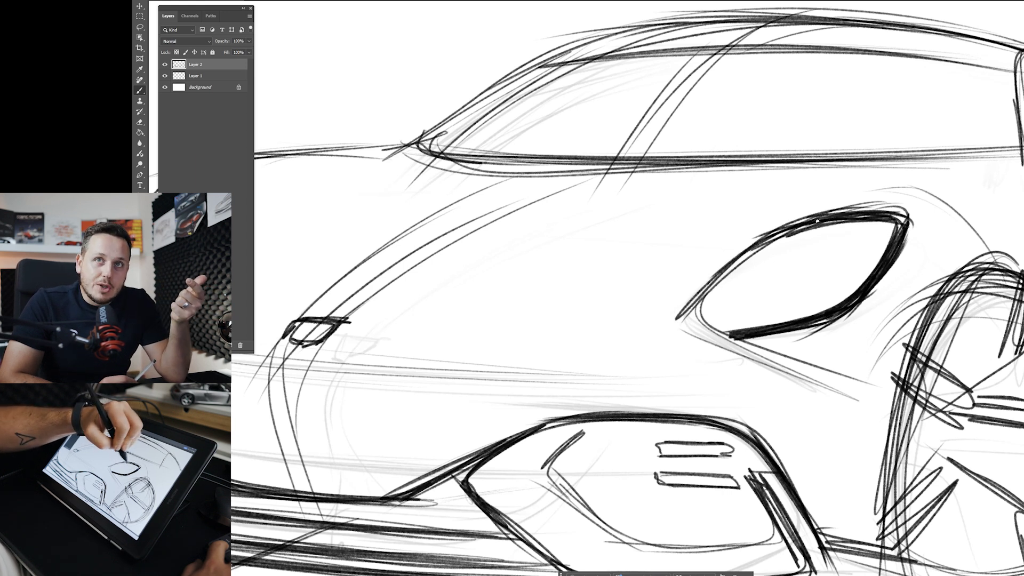
mouse_move(808, 224)
mouse_down()
mouse_move(721, 274)
mouse_move(663, 328)
mouse_up()
drag(804, 221, 769, 239)
mouse_move(902, 212)
mouse_down()
mouse_move(776, 238)
mouse_move(661, 320)
mouse_up()
- Rotate the canvas and draw a bold crease from the near headlight's pointed tip towards the front wheel
key(r)
drag(682, 400, 580, 373)
key(space)
drag(580, 374, 621, 314)
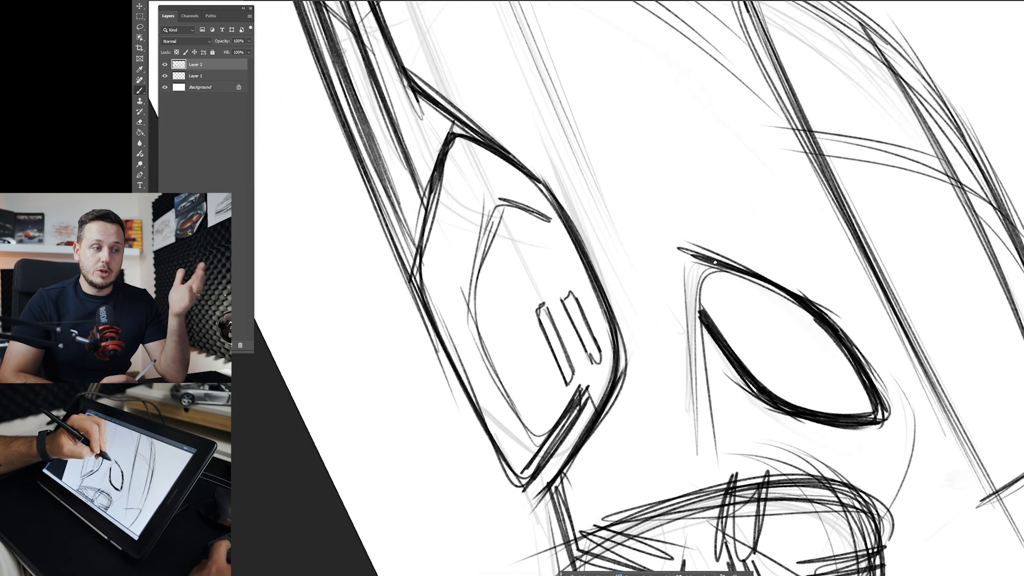
drag(717, 265, 683, 310)
drag(688, 256, 722, 408)
drag(681, 270, 747, 476)
drag(680, 257, 715, 382)
drag(682, 278, 746, 467)
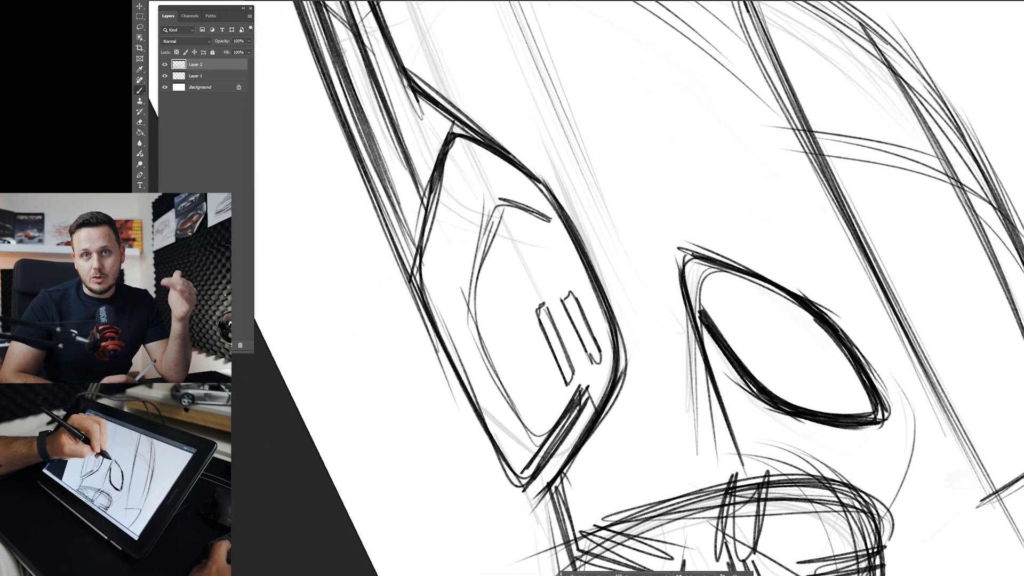
- Thicken the crease below the near headlight and join the lamp's lower edge to its pointed tip
drag(676, 251, 707, 362)
drag(685, 276, 741, 454)
drag(678, 245, 754, 492)
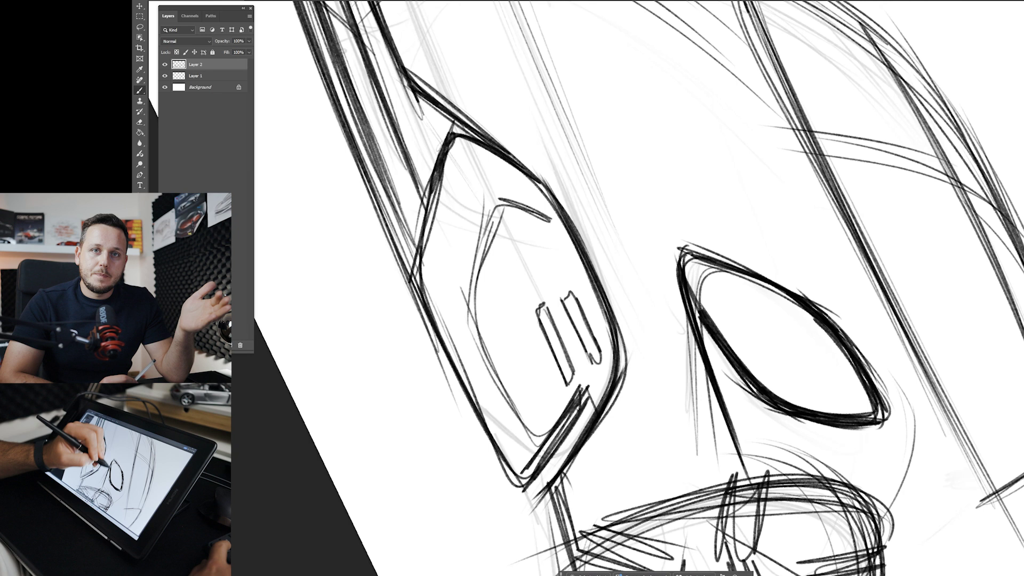
drag(690, 293, 753, 385)
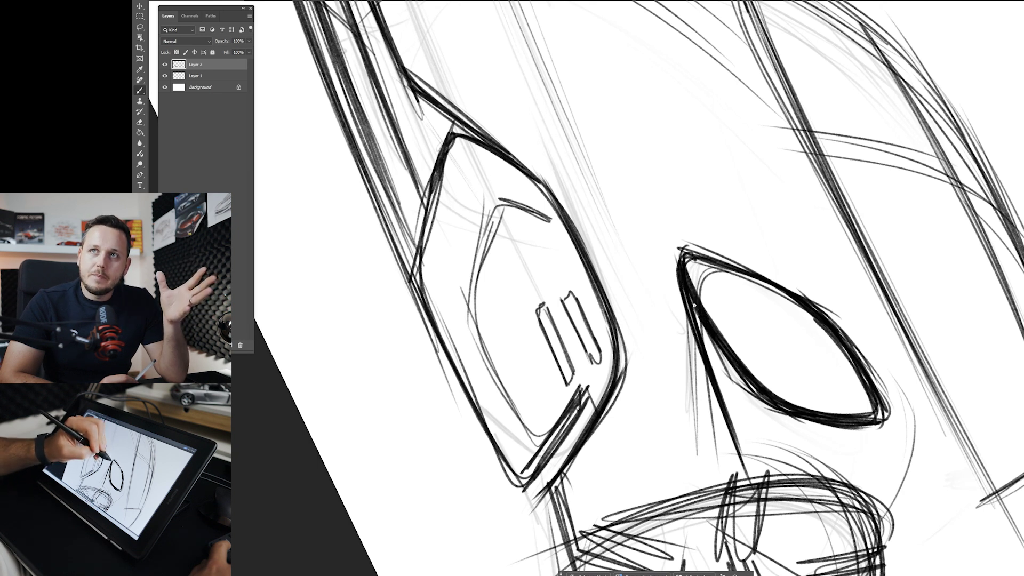
drag(688, 294, 709, 383)
- Restore the upright view and add short lines from the near headlight's lower edge towards the front wheel arch
key(z)
mouse_move(625, 244)
mouse_down()
mouse_move(548, 195)
mouse_move(600, 216)
mouse_up()
key(Escape)
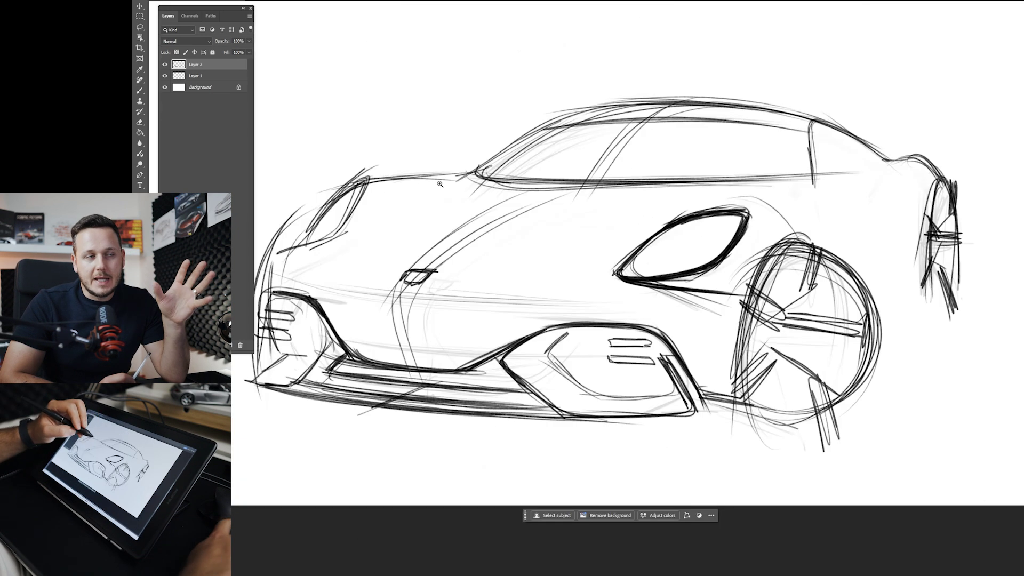
drag(415, 242, 618, 262)
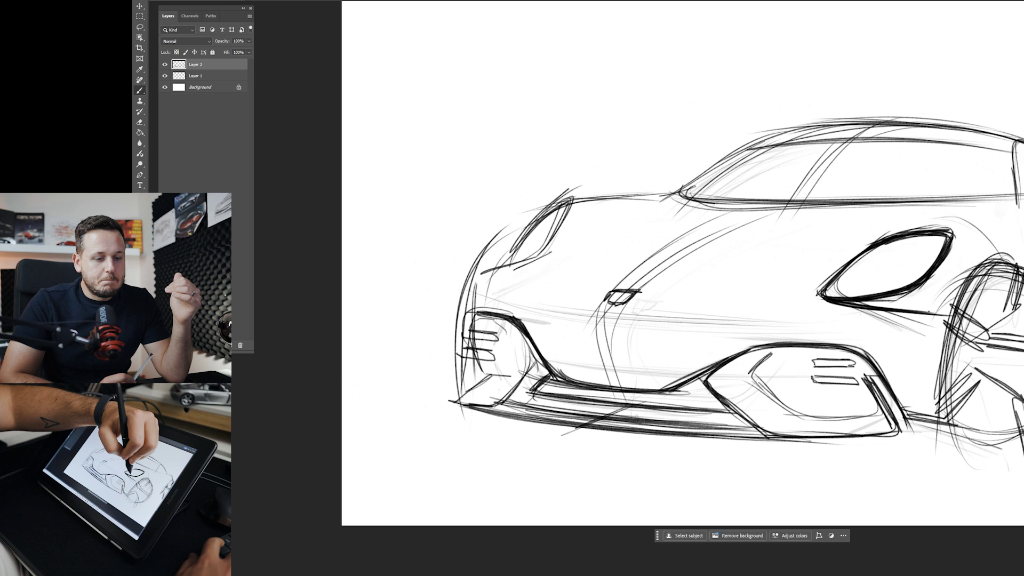
drag(898, 293, 942, 312)
drag(902, 293, 943, 306)
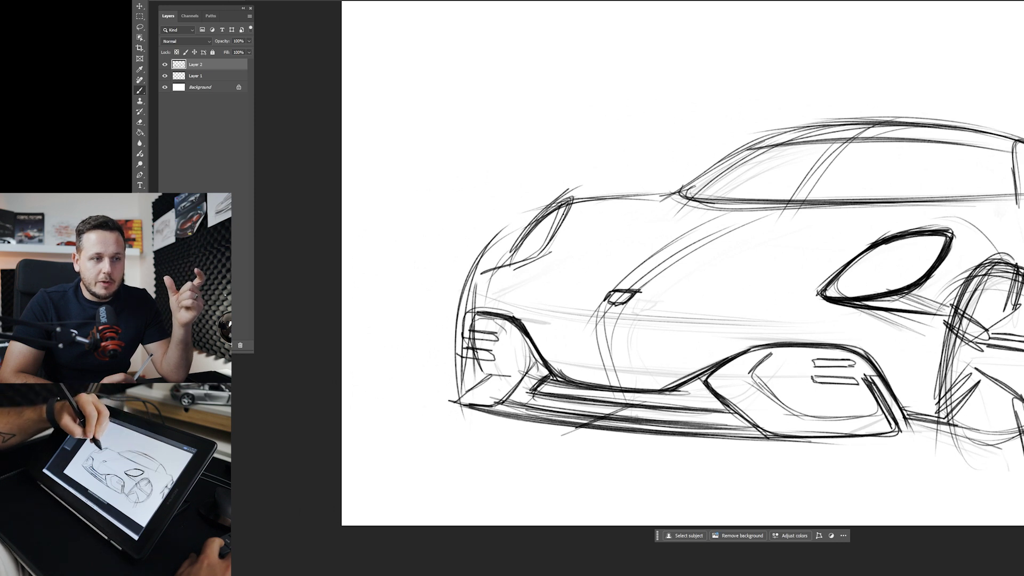
- Strengthen the far headlight's outline and the body contour beside it with darker strokes
drag(530, 257, 567, 217)
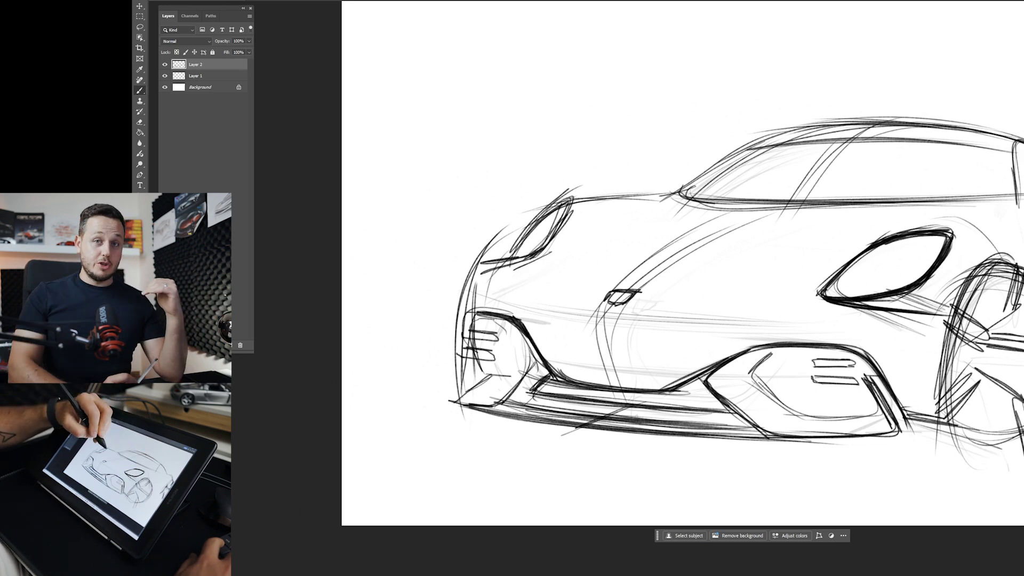
mouse_move(537, 250)
mouse_down()
mouse_move(570, 203)
mouse_move(547, 230)
mouse_move(652, 193)
mouse_move(534, 208)
mouse_up()
mouse_move(562, 199)
mouse_down()
mouse_move(504, 252)
mouse_move(468, 434)
mouse_up()
drag(944, 211, 794, 295)
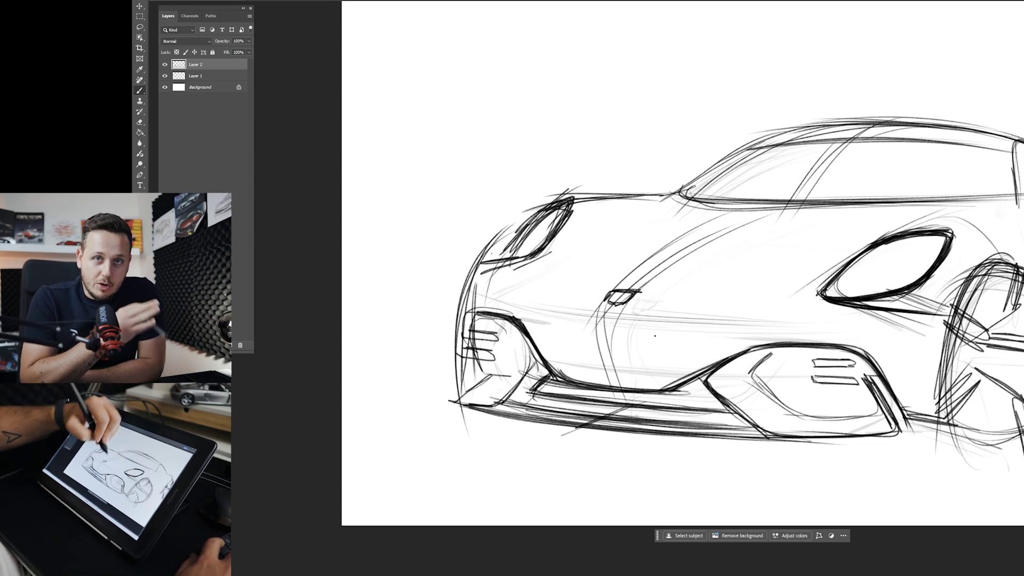
- Rotate the canvas, draw long lines across the side windows and add the far door mirror beside the windshield base
drag(535, 270, 638, 206)
key(r)
mouse_move(689, 406)
mouse_down()
mouse_move(596, 391)
mouse_move(439, 238)
mouse_up()
key(space)
key(b)
drag(702, 180, 869, 363)
drag(640, 108, 825, 308)
drag(667, 136, 867, 363)
drag(581, 50, 664, 135)
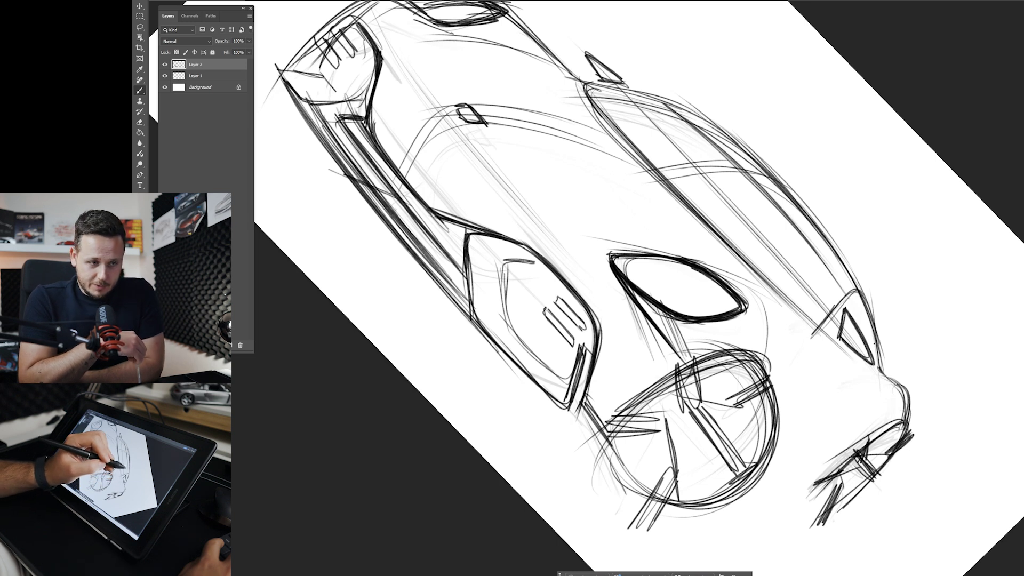
- Strengthen the upper edge of the side windows and the roof contour with repeated long dark strokes
drag(747, 167, 842, 290)
drag(693, 120, 824, 259)
drag(665, 101, 836, 275)
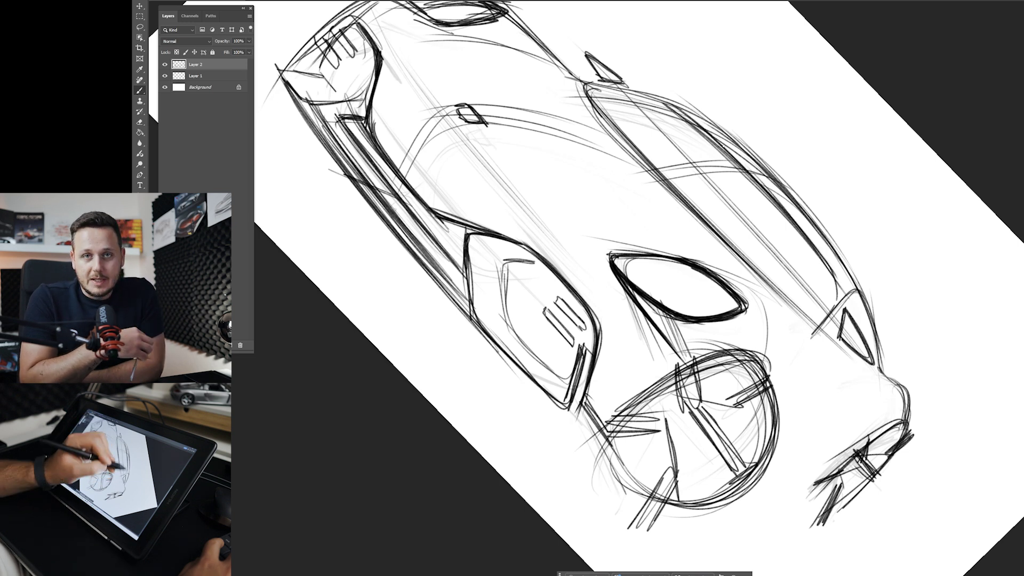
drag(712, 135, 850, 292)
drag(662, 99, 746, 170)
drag(692, 118, 855, 300)
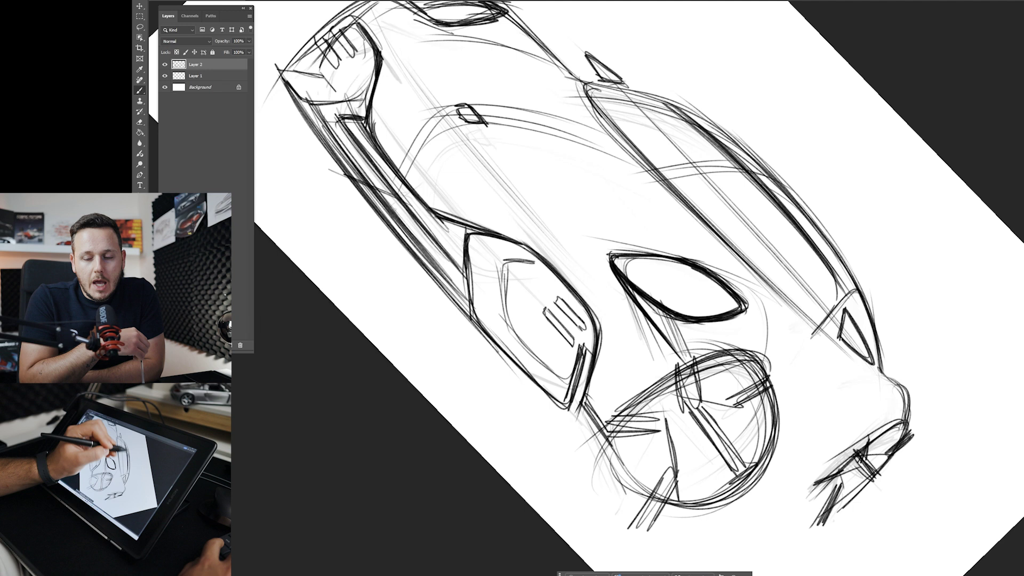
drag(737, 144, 854, 286)
drag(683, 108, 834, 255)
- Darken the lower window line from the windshield base to the rear quarter window
drag(720, 230, 845, 344)
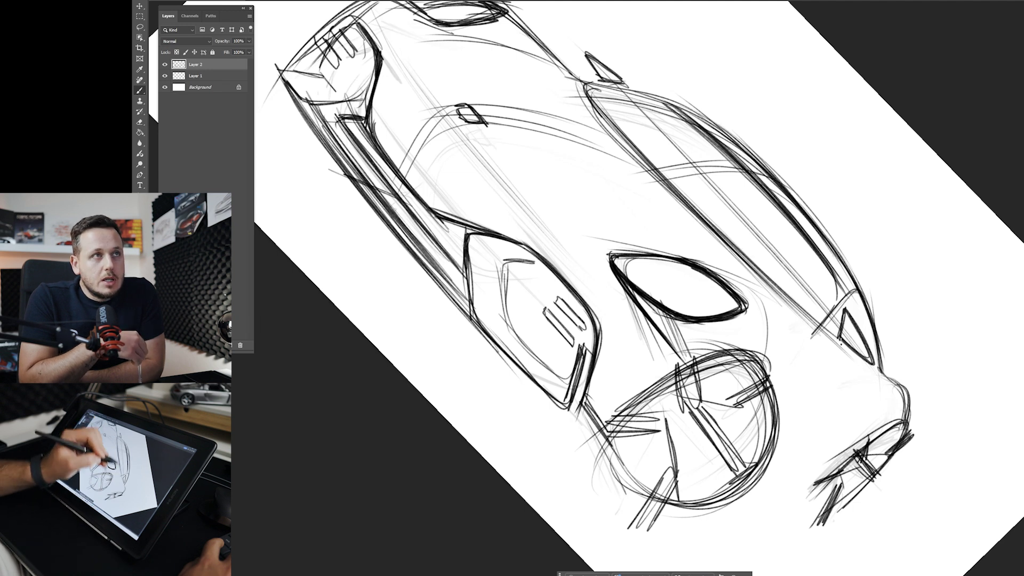
drag(621, 128, 838, 339)
drag(588, 90, 742, 258)
drag(611, 118, 811, 329)
drag(683, 205, 761, 274)
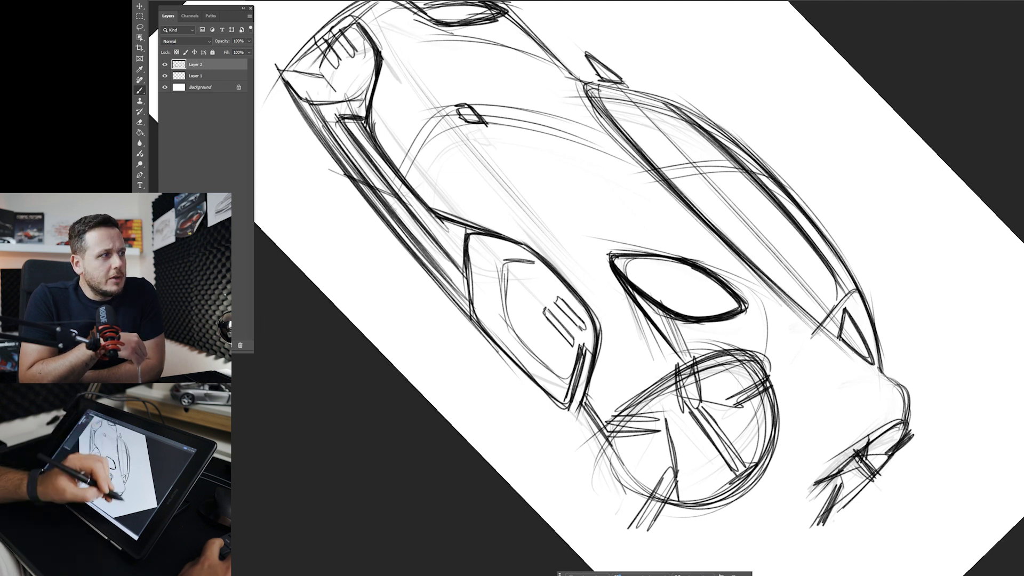
- Strengthen the inner contour of the near air intake on the side facing the central grille
key(Escape)
drag(566, 299, 562, 231)
mouse_move(791, 308)
mouse_down()
mouse_move(545, 231)
mouse_move(590, 193)
mouse_up()
scroll(545, 230, down, 4)
key(r)
drag(684, 379, 643, 384)
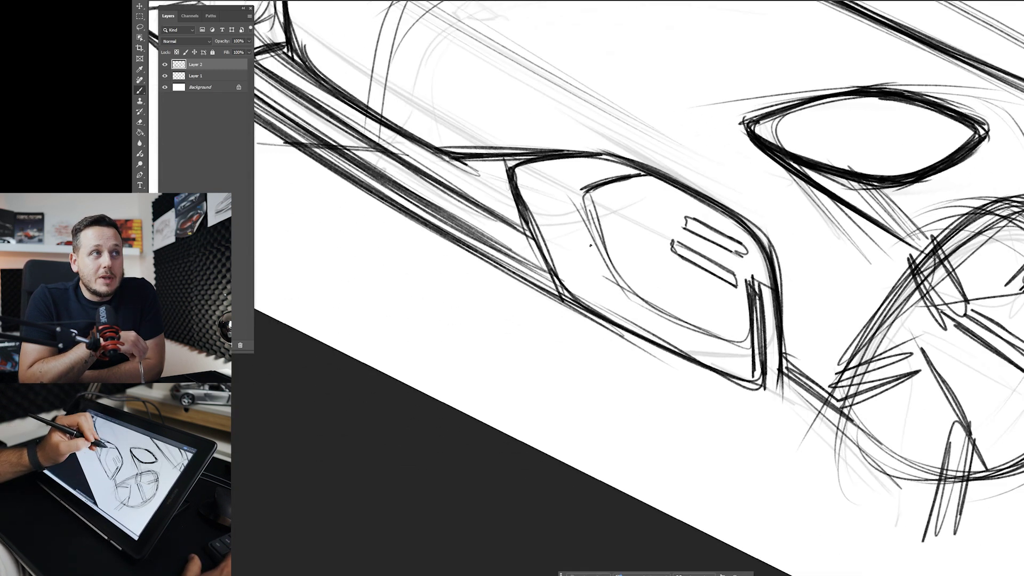
drag(586, 195, 622, 281)
drag(587, 201, 628, 287)
drag(584, 195, 629, 301)
- Rotate the canvas and darken the rest of the near intake's inner contour along its lower edge
key(r)
drag(688, 334, 650, 347)
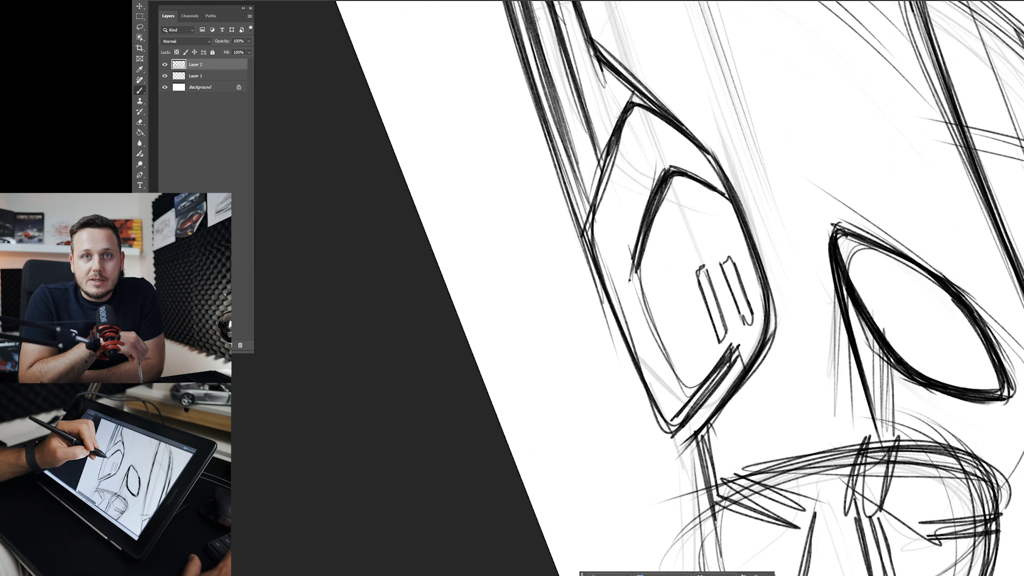
drag(640, 243, 644, 289)
mouse_move(635, 256)
mouse_down()
mouse_move(670, 368)
mouse_move(692, 394)
mouse_up()
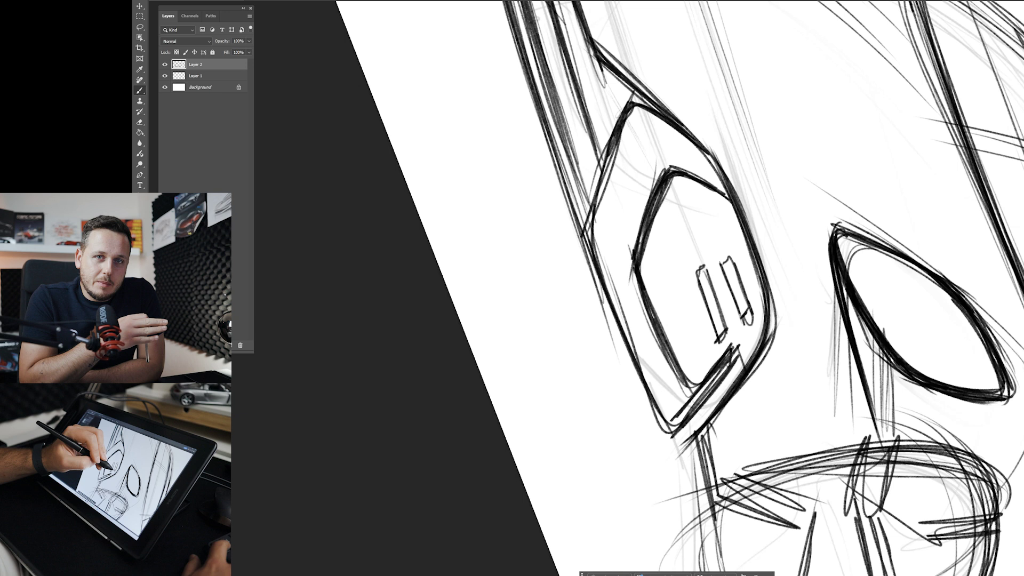
- Darken the outlines of the two small bars inside the near air intake
drag(716, 265, 740, 319)
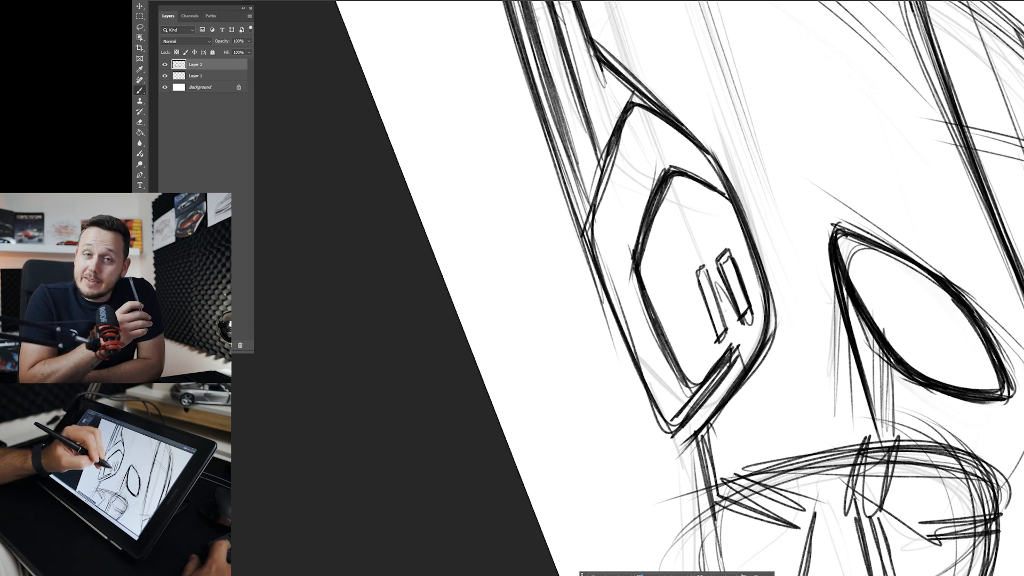
drag(698, 278, 713, 337)
mouse_move(624, 227)
mouse_down()
mouse_move(565, 210)
mouse_move(604, 221)
mouse_move(654, 366)
mouse_up()
drag(604, 248, 660, 364)
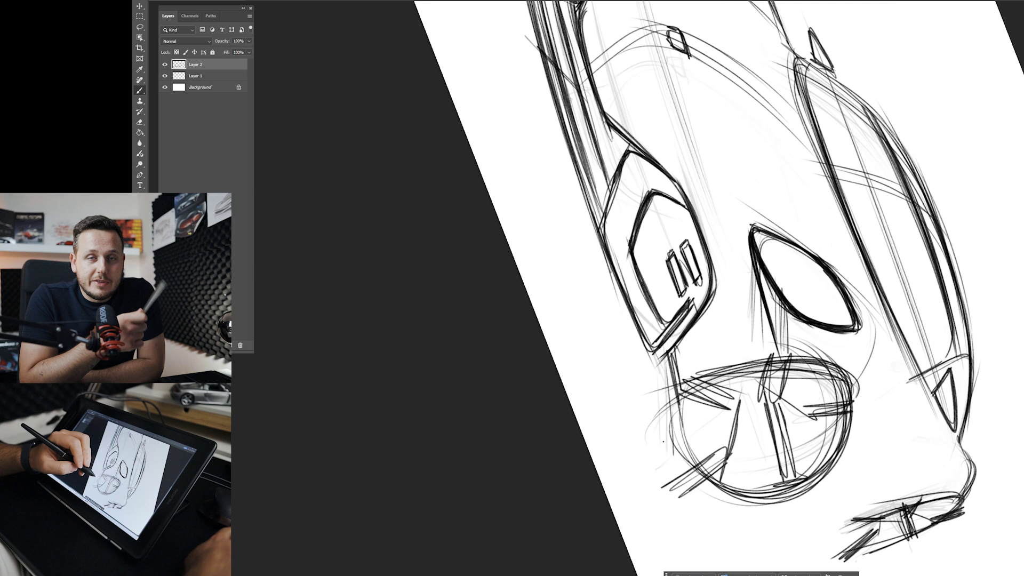
key(Escape)
drag(503, 288, 741, 320)
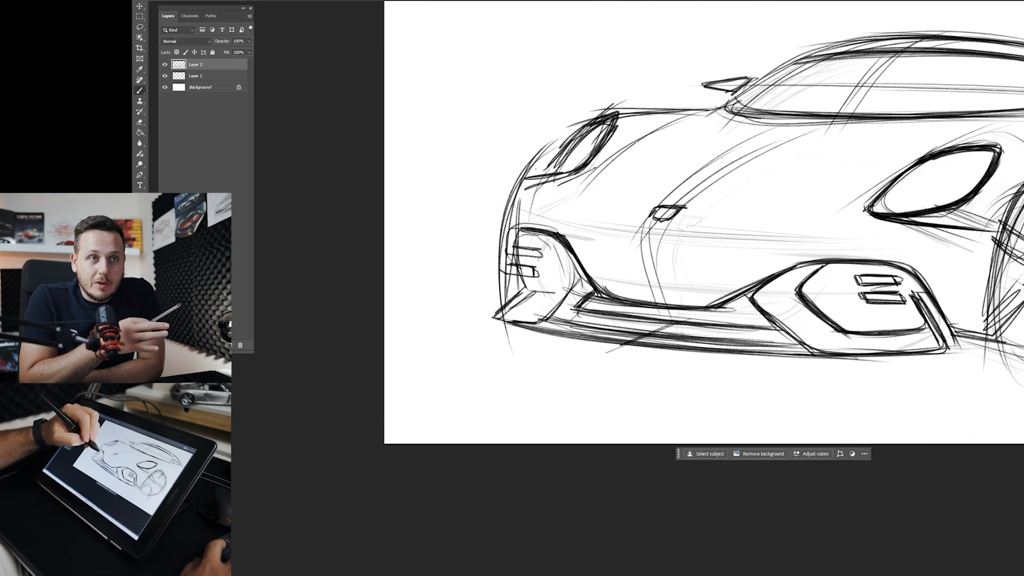
drag(588, 168, 552, 170)
drag(752, 361, 642, 410)
drag(596, 328, 523, 284)
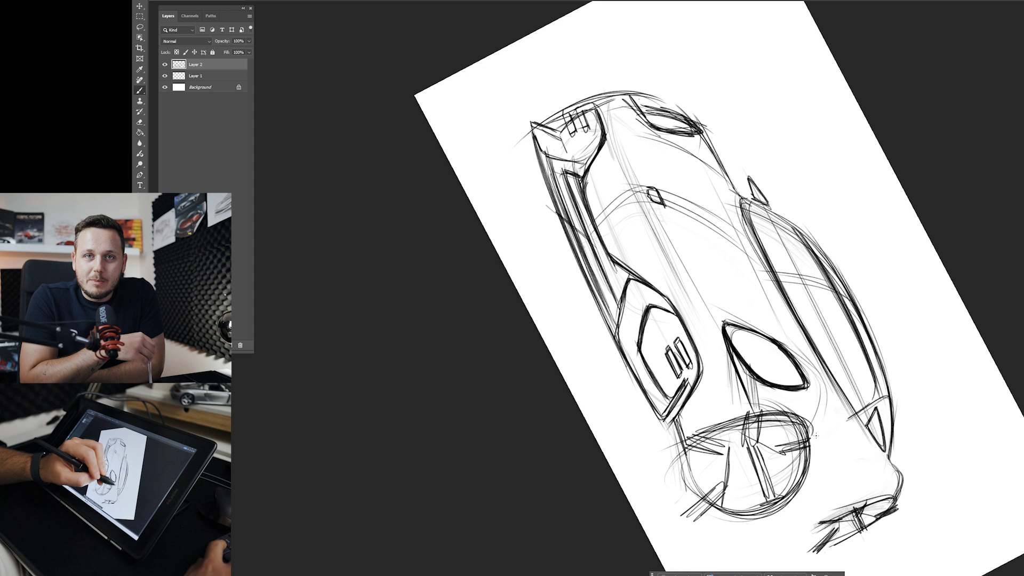
key(Escape)
- Select Layer 1 and Layer 2 together and flip the whole car sketch horizontally to check its proportions
key(z)
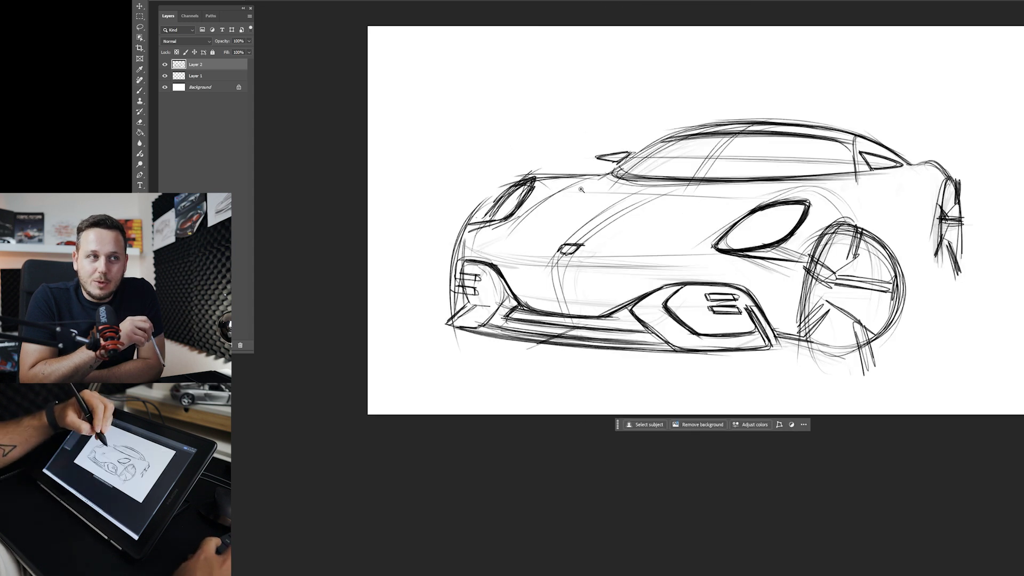
mouse_move(567, 195)
mouse_down()
mouse_move(516, 198)
mouse_move(579, 196)
mouse_up()
shift+click(193, 76)
key(ctrl+t)
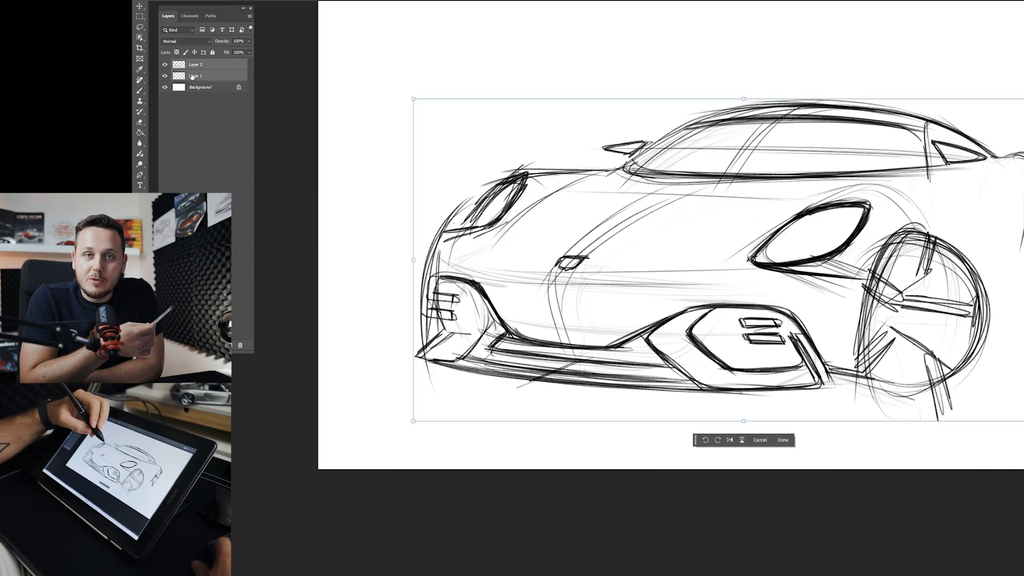
right_click(575, 283)
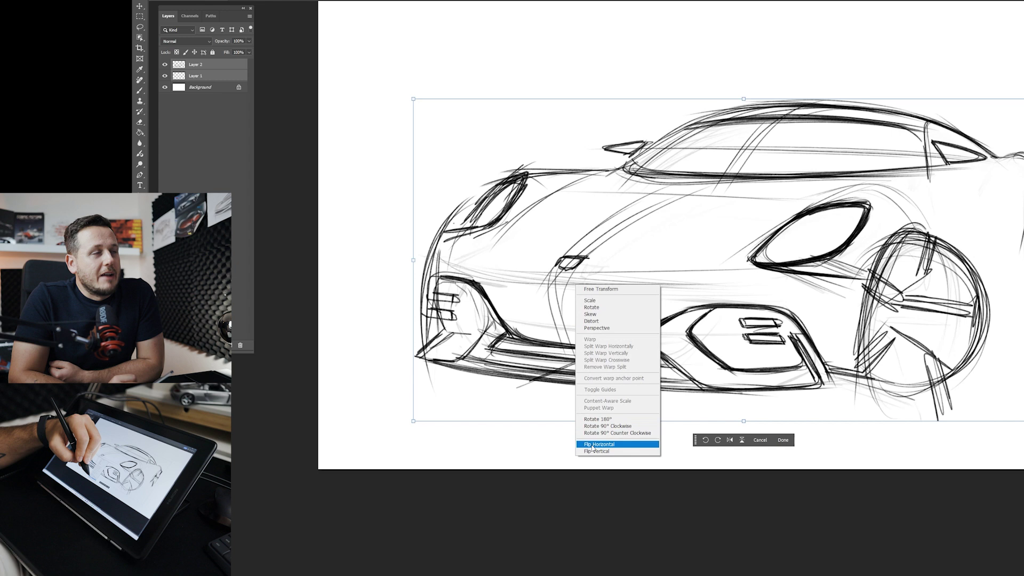
click(613, 446)
key(Return)
mouse_move(548, 196)
mouse_down()
mouse_move(480, 201)
mouse_move(532, 183)
mouse_move(501, 160)
mouse_move(509, 155)
mouse_move(584, 170)
mouse_move(495, 181)
mouse_up()
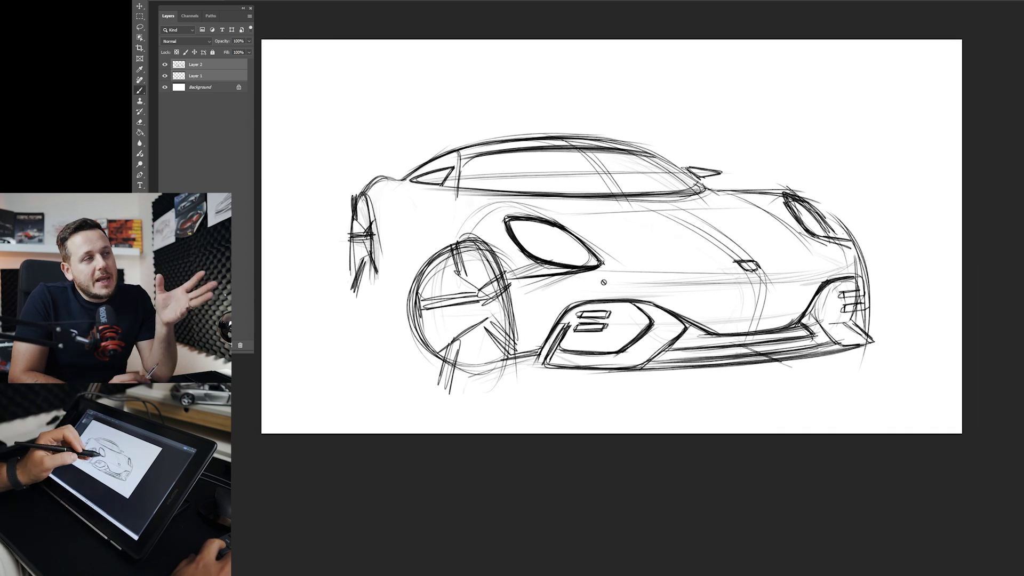
- Make Layer 2 the only active layer and redefine both long edges of the far headlight with darker strokes
click(191, 69)
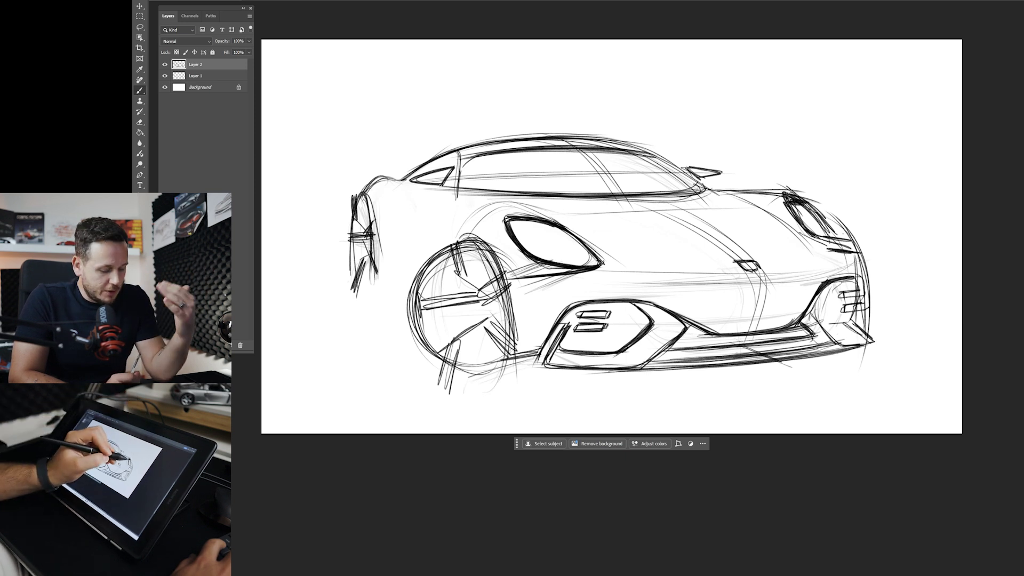
drag(794, 212, 829, 249)
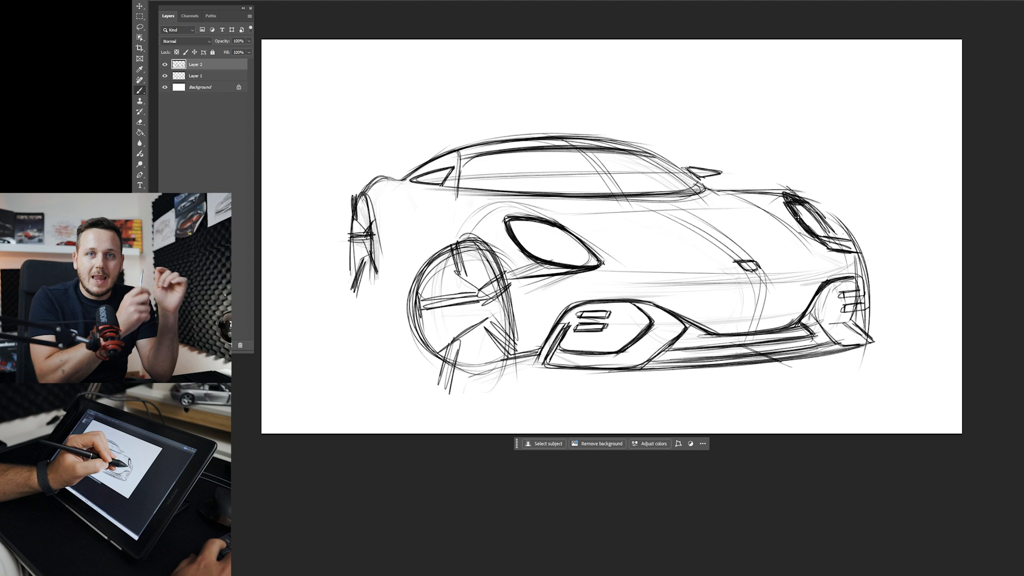
mouse_move(808, 203)
mouse_down()
mouse_move(845, 240)
mouse_move(831, 221)
mouse_up()
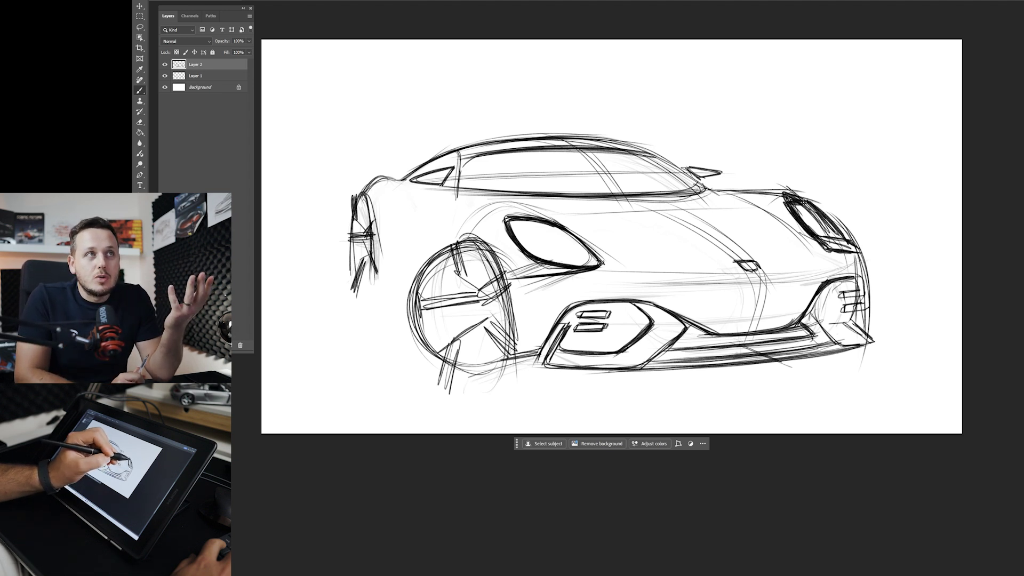
- Erase the end of the hood line and the overshooting strokes just above the far headlight
key(z)
drag(756, 189, 795, 200)
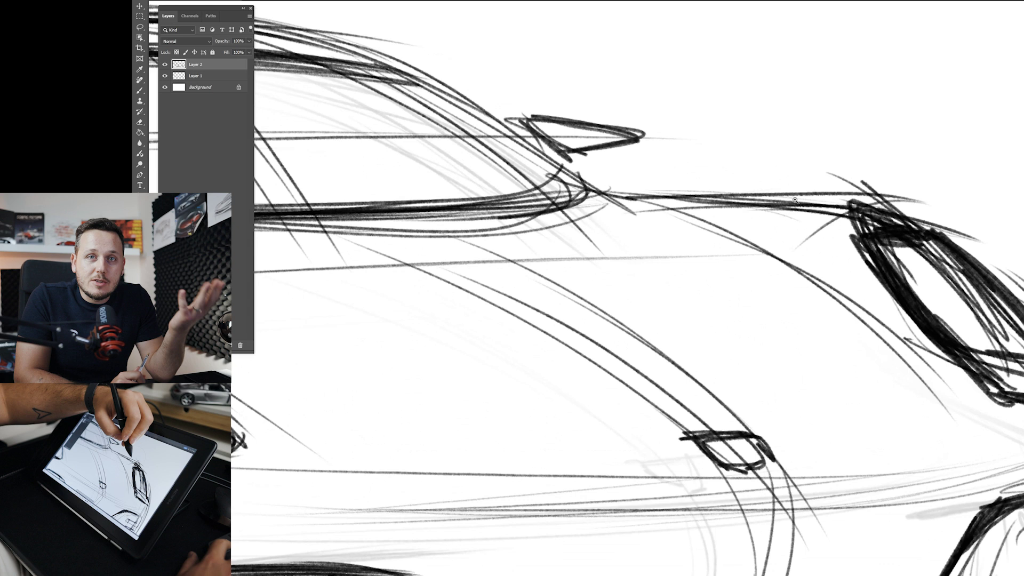
key(e)
mouse_move(863, 203)
mouse_down()
mouse_move(814, 189)
mouse_move(925, 229)
mouse_up()
- Redraw the hood edge with the brush from the windshield base, curving down over the far headlight
key(b)
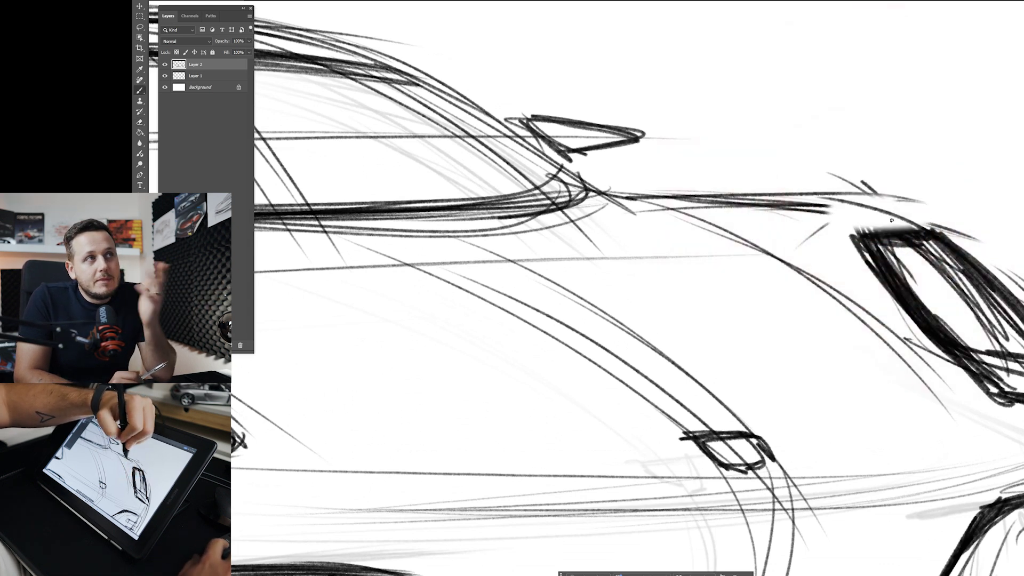
mouse_move(770, 208)
mouse_down()
mouse_move(939, 232)
mouse_move(903, 219)
mouse_move(923, 231)
mouse_up()
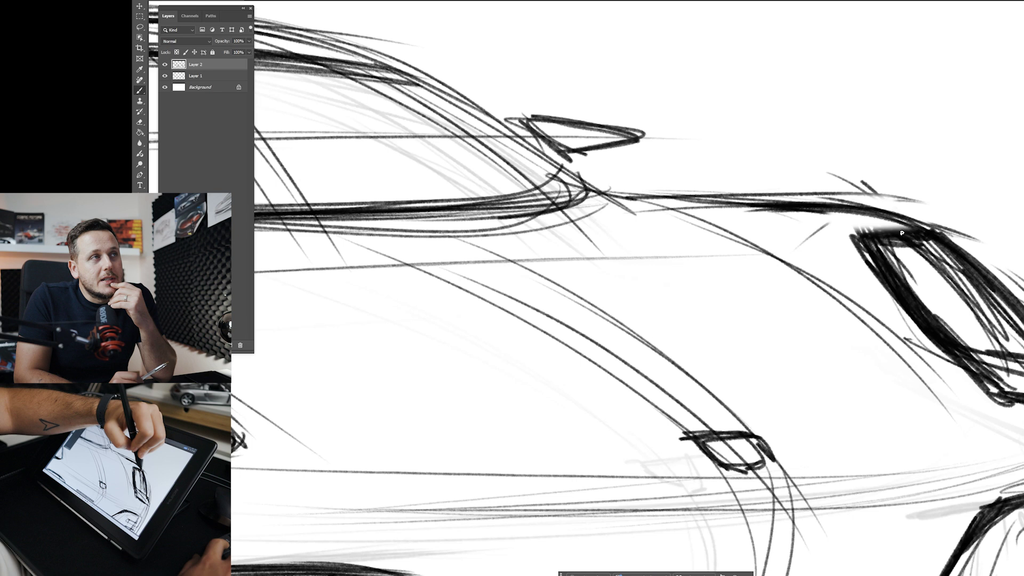
mouse_move(858, 230)
mouse_down()
mouse_move(923, 233)
mouse_move(899, 228)
mouse_move(916, 226)
mouse_up()
drag(739, 199, 866, 212)
drag(643, 197, 768, 200)
- Flip both sketch layers horizontally again to restore the car's original orientation
key(z)
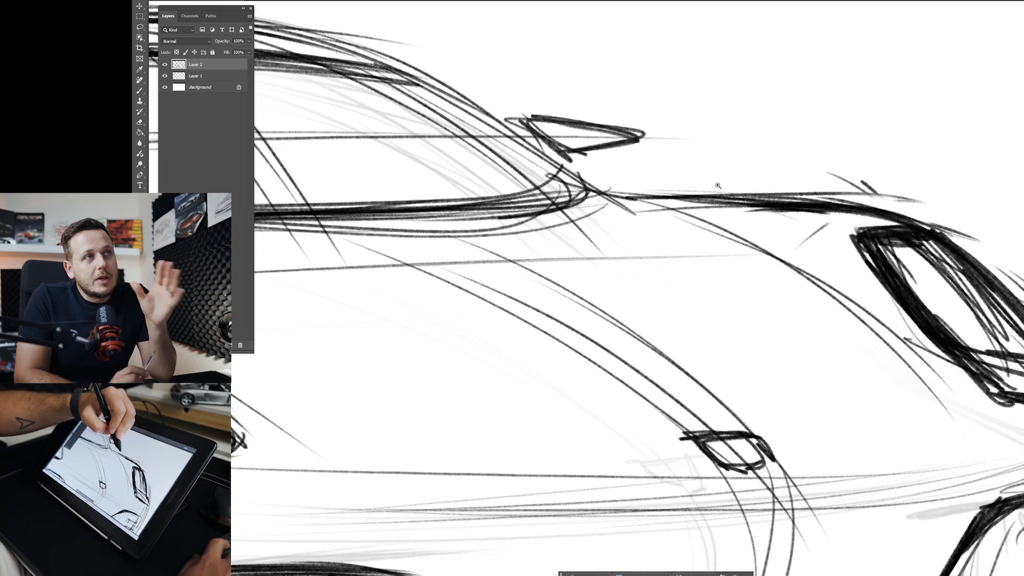
key(ctrl+0)
key(b)
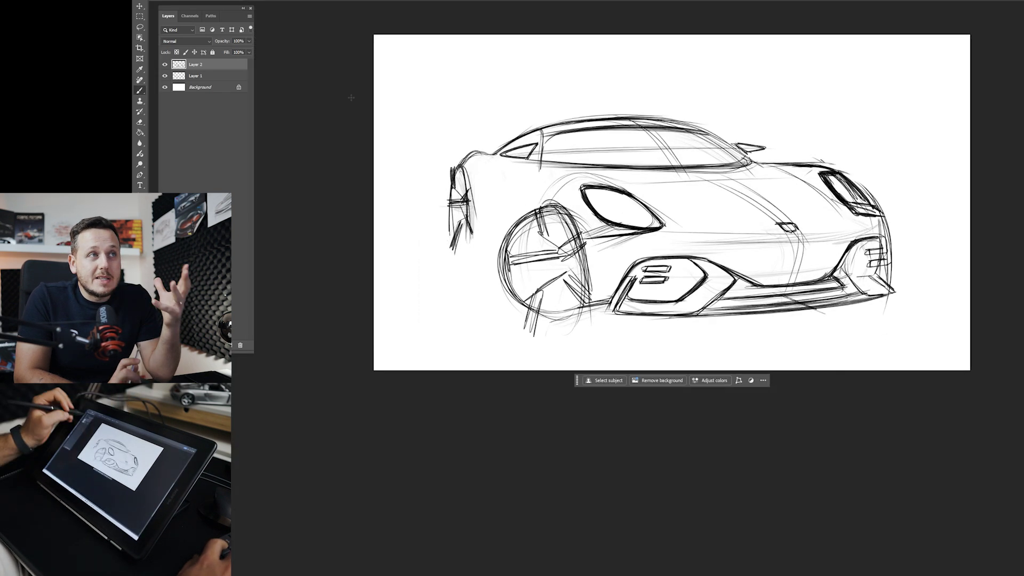
shift+click(195, 75)
key(ctrl+t)
right_click(534, 213)
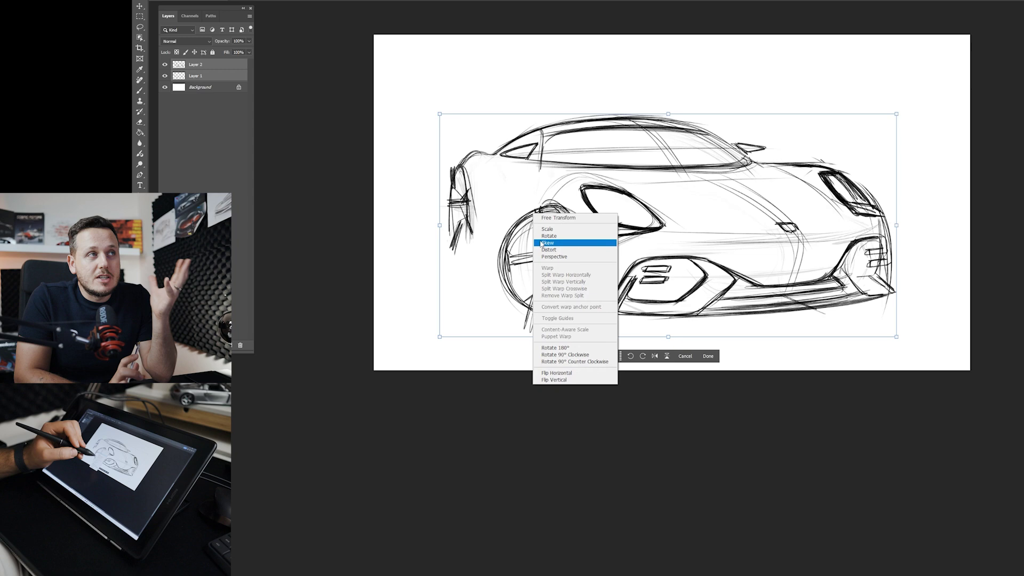
click(550, 373)
key(Return)
scroll(532, 328, up, 3)
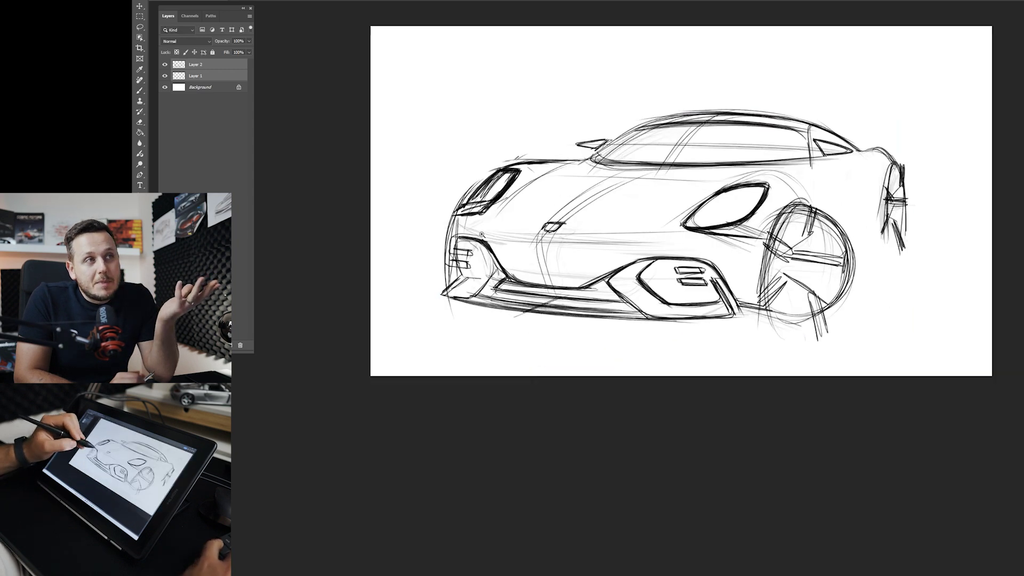
- Create a new layer above the sketch and hatch light parallel lines across the car's nose below the badge
drag(532, 384, 460, 459)
key(r)
drag(608, 456, 501, 310)
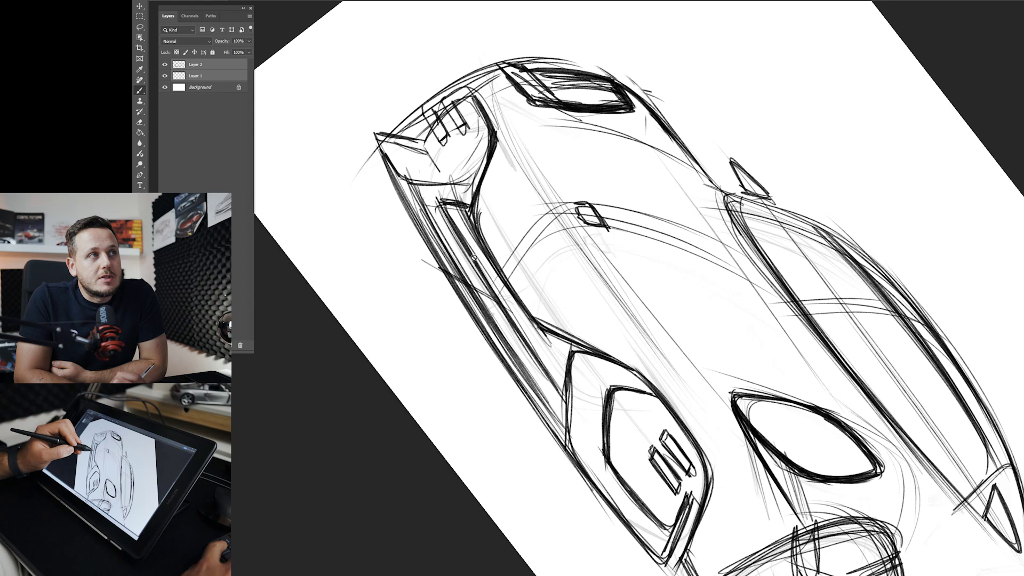
key(z)
key(ctrl+0)
key(b)
key(ctrl+shift+alt+n)
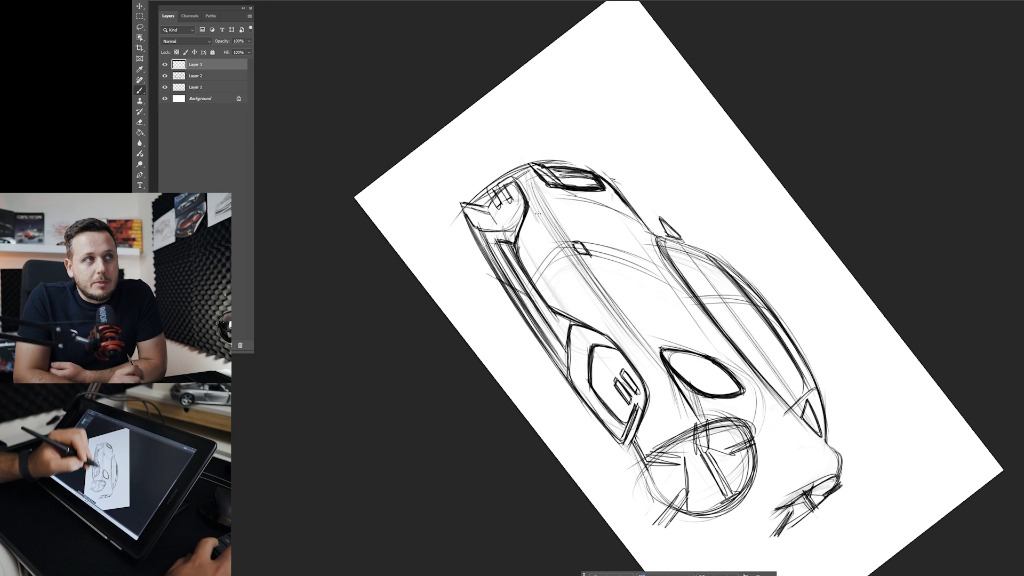
drag(538, 214, 618, 330)
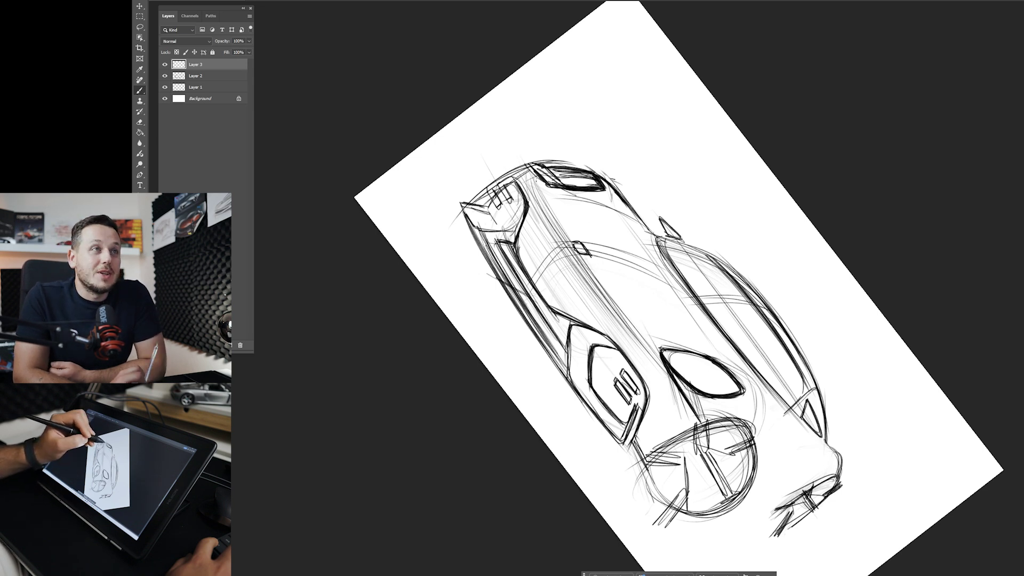
mouse_move(609, 342)
mouse_down()
mouse_move(560, 343)
mouse_move(621, 343)
mouse_up()
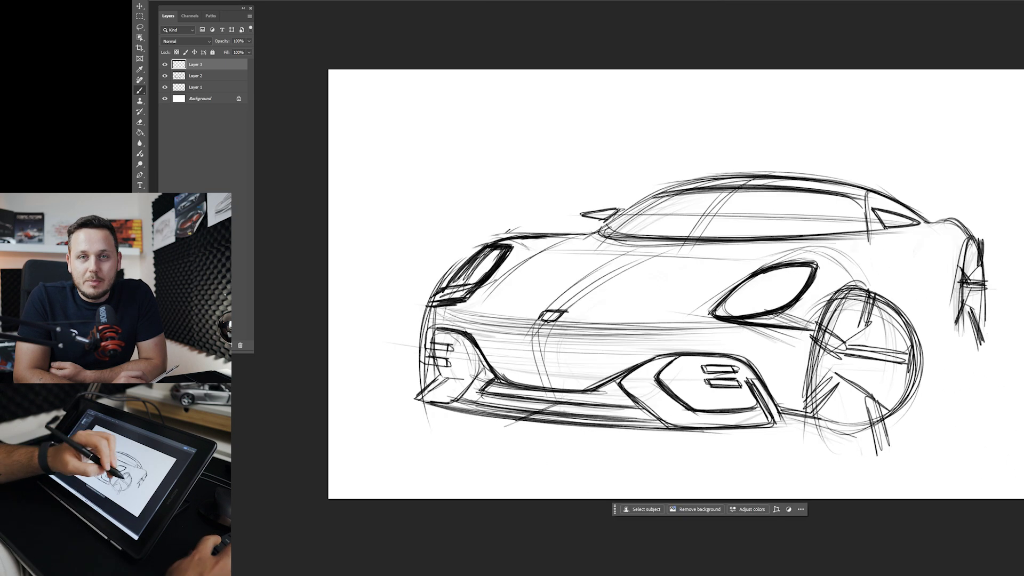
- Sketch the wheel arch around the upper front side of the front wheel with several curved strokes
scroll(798, 455, up, 1)
scroll(798, 455, up, 5)
mouse_move(797, 455)
mouse_down()
mouse_move(668, 290)
mouse_move(640, 279)
mouse_up()
drag(638, 389, 584, 256)
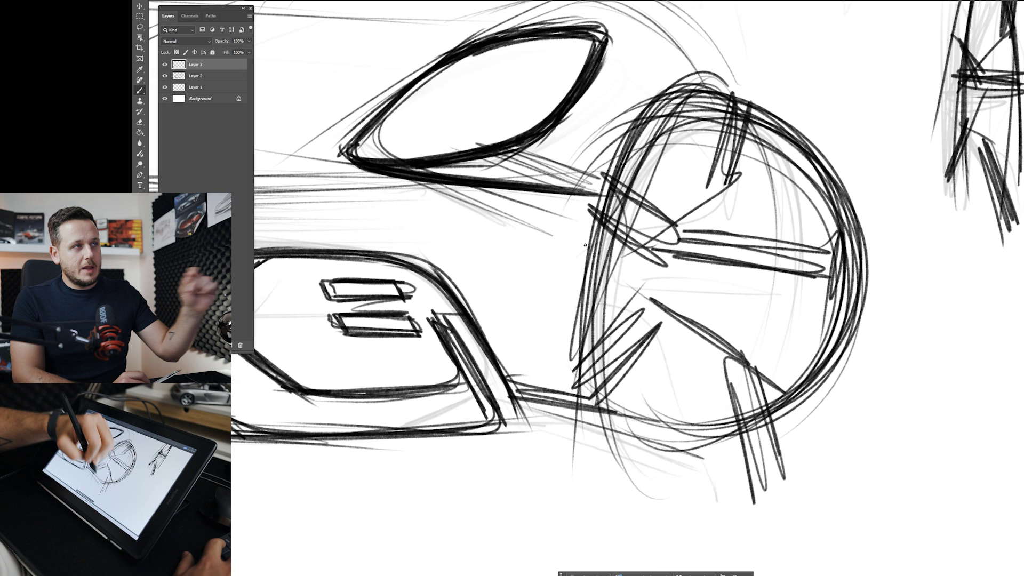
mouse_move(746, 103)
mouse_down()
mouse_move(647, 100)
mouse_move(579, 285)
mouse_up()
mouse_move(716, 63)
mouse_down()
mouse_move(574, 201)
mouse_move(558, 258)
mouse_up()
drag(655, 70, 564, 278)
drag(686, 57, 729, 84)
- Sketch the wheel arch edge around the rear wheel with long curved strokes
key(space)
drag(763, 50, 753, 280)
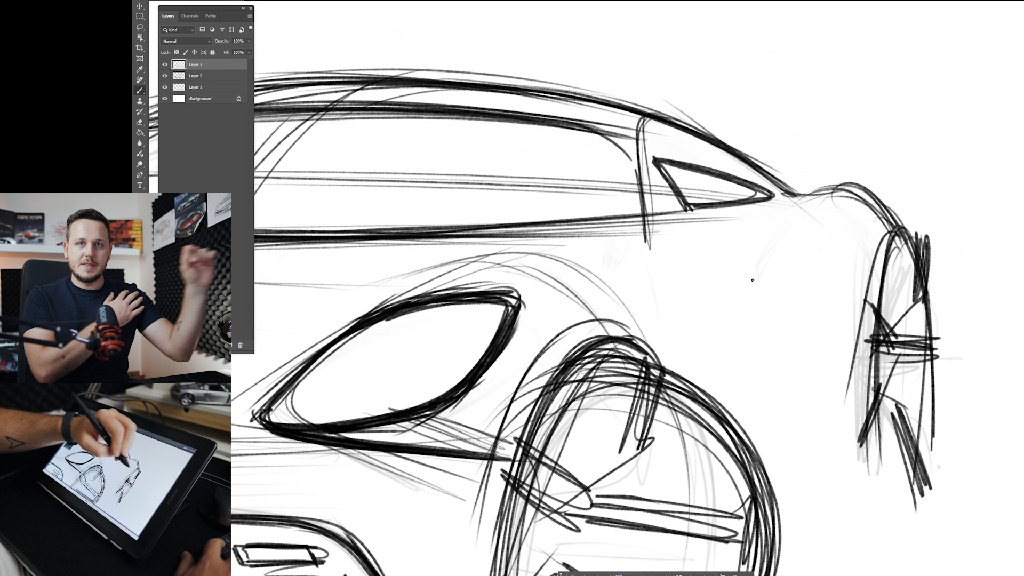
mouse_move(906, 223)
mouse_down()
mouse_move(851, 434)
mouse_move(830, 427)
mouse_up()
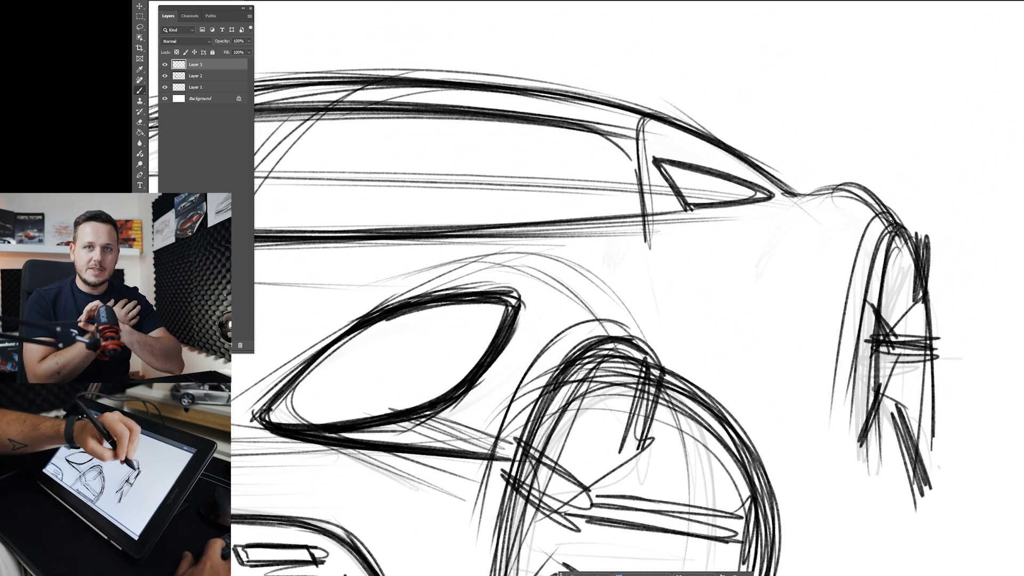
- Add edge lines to the front wheel's upper spoke and to its horizontal spoke near the outer rim
mouse_move(591, 452)
mouse_down()
mouse_move(608, 451)
mouse_move(696, 270)
mouse_up()
mouse_move(699, 196)
mouse_down()
mouse_move(743, 234)
mouse_move(773, 196)
mouse_move(735, 320)
mouse_up()
drag(832, 291, 784, 324)
drag(850, 273, 787, 324)
mouse_move(856, 264)
mouse_down()
mouse_move(859, 371)
mouse_move(853, 355)
mouse_up()
drag(863, 368, 671, 350)
- Draw the front wheel's lower rear spoke with a forked end reaching the rim
drag(749, 438, 838, 464)
mouse_move(839, 464)
mouse_down()
mouse_move(755, 522)
mouse_move(703, 539)
mouse_up()
drag(736, 449, 743, 531)
drag(739, 531, 726, 433)
drag(650, 383, 768, 437)
drag(680, 373, 761, 426)
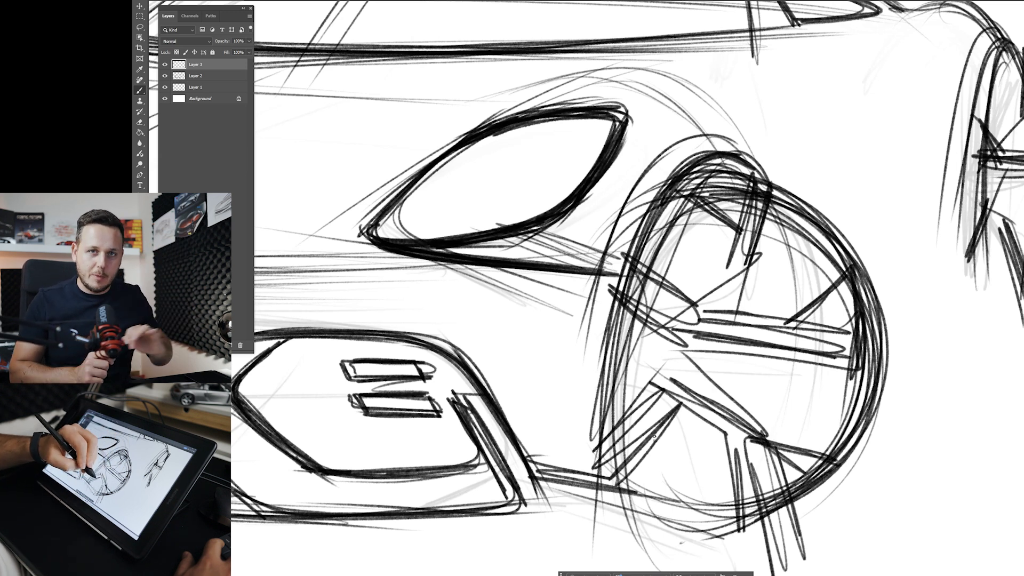
- Add edge lines to the front wheel's lower front spoke and to the upper front spoke beside the hub
drag(656, 435, 677, 534)
mouse_move(650, 441)
mouse_down()
mouse_move(616, 514)
mouse_move(611, 441)
mouse_up()
drag(656, 309, 610, 368)
mouse_move(611, 374)
mouse_down()
mouse_move(656, 312)
mouse_move(673, 319)
mouse_up()
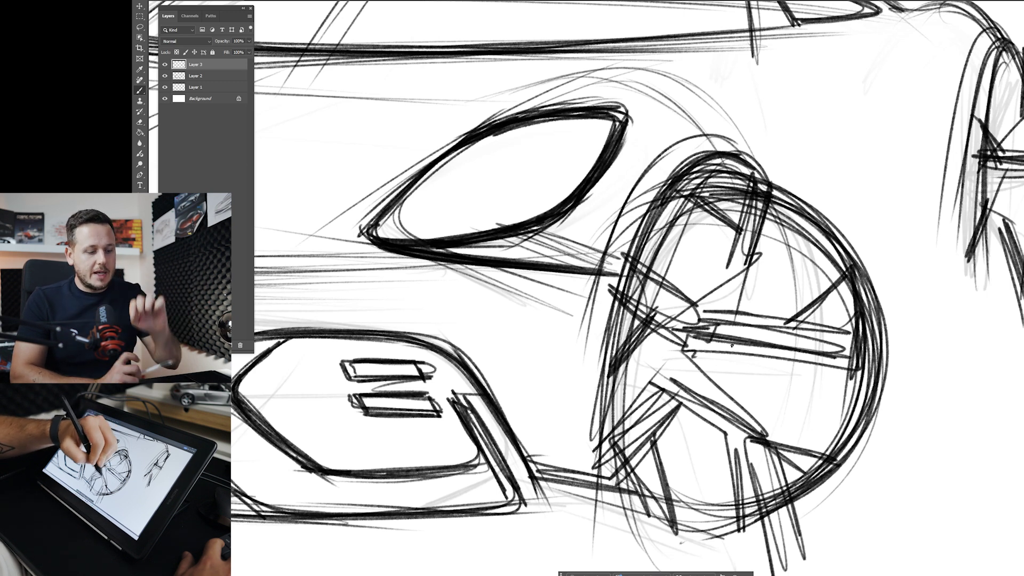
- Sketch light concentric ellipses inside the front wheel around the hub and define the rear wheel's outer edge
mouse_move(790, 307)
mouse_down()
mouse_move(665, 253)
mouse_move(581, 344)
mouse_up()
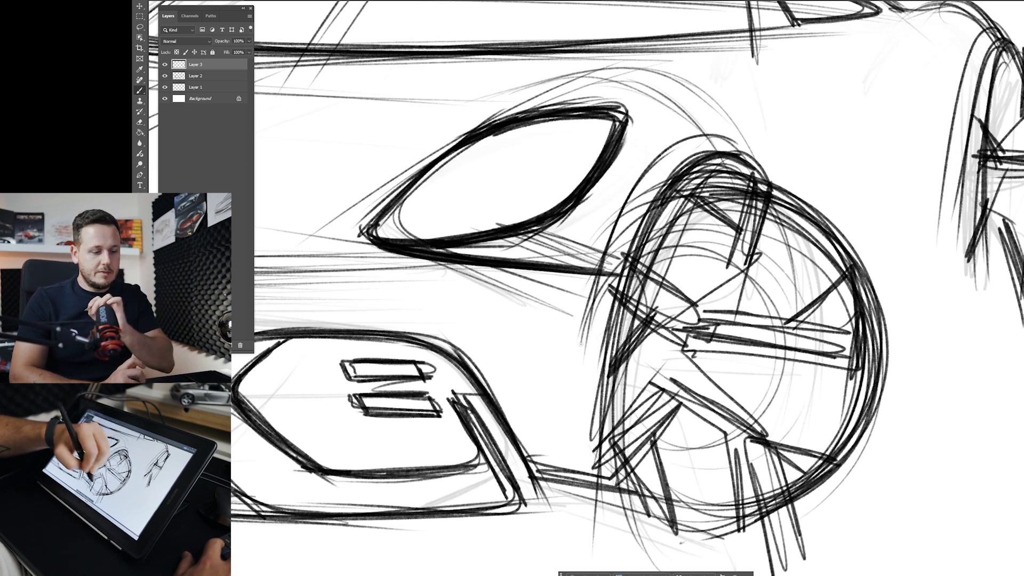
drag(750, 208, 643, 278)
drag(906, 199, 891, 317)
drag(884, 171, 886, 375)
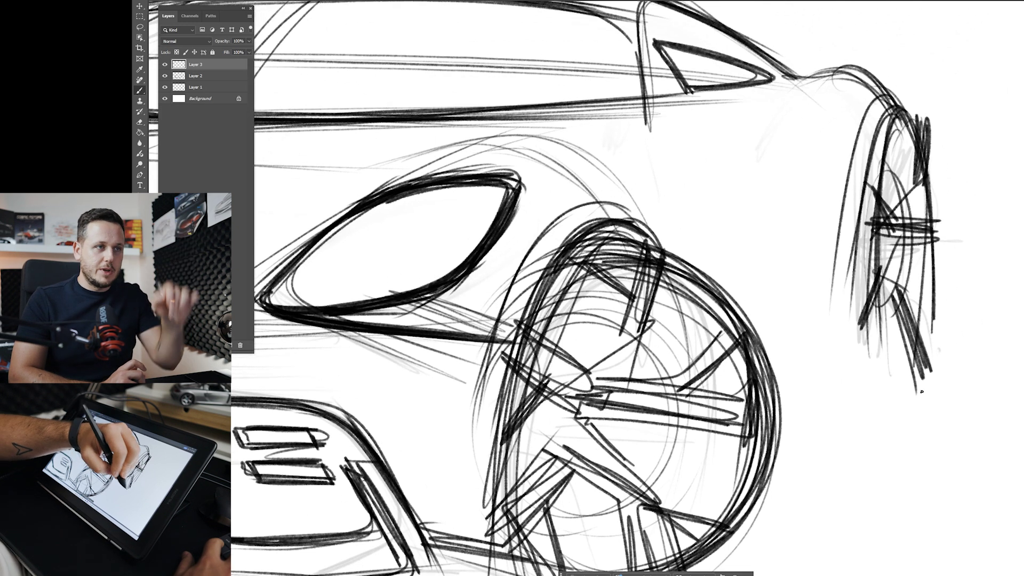
- Sketch the sill lines joining the front and rear wheels, with short diagonal strokes beside the rear wheel's lower edge
drag(763, 381, 935, 385)
drag(770, 363, 911, 381)
drag(765, 381, 923, 391)
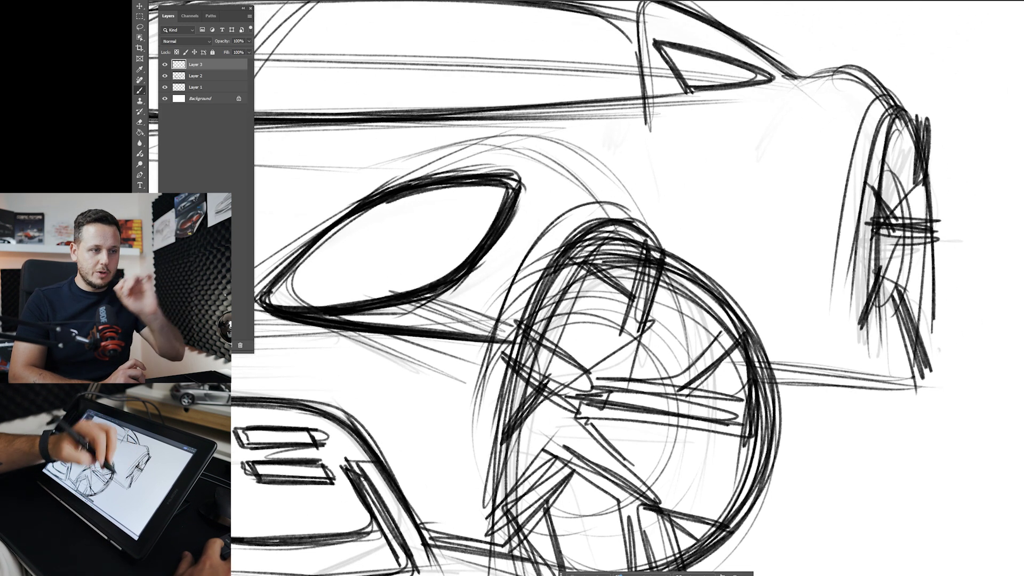
drag(864, 344, 830, 373)
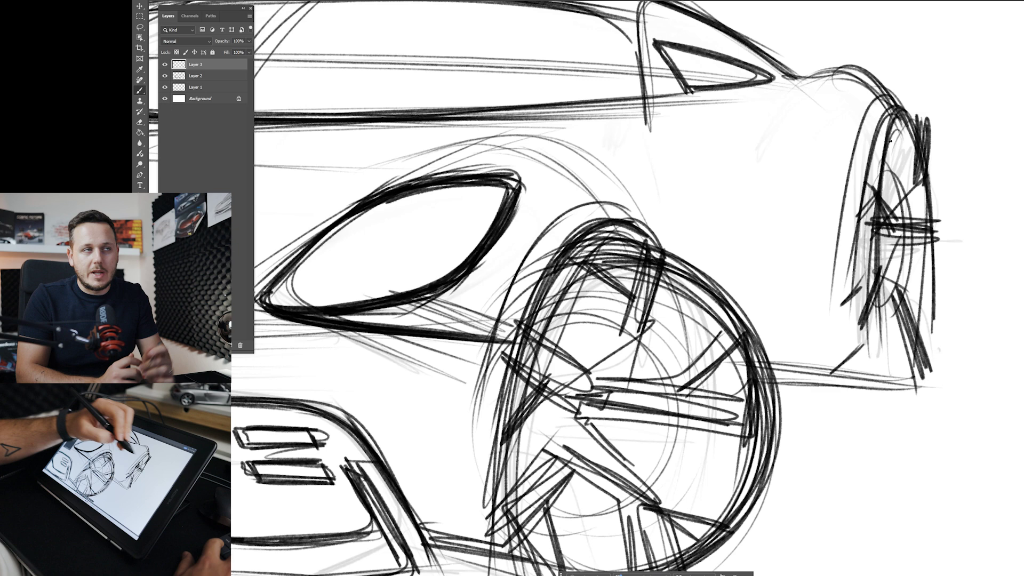
- Add a new layer and lightly sketch a rounded lamp bar with small guide marks inside the near headlight
drag(532, 323, 469, 328)
drag(470, 352, 603, 407)
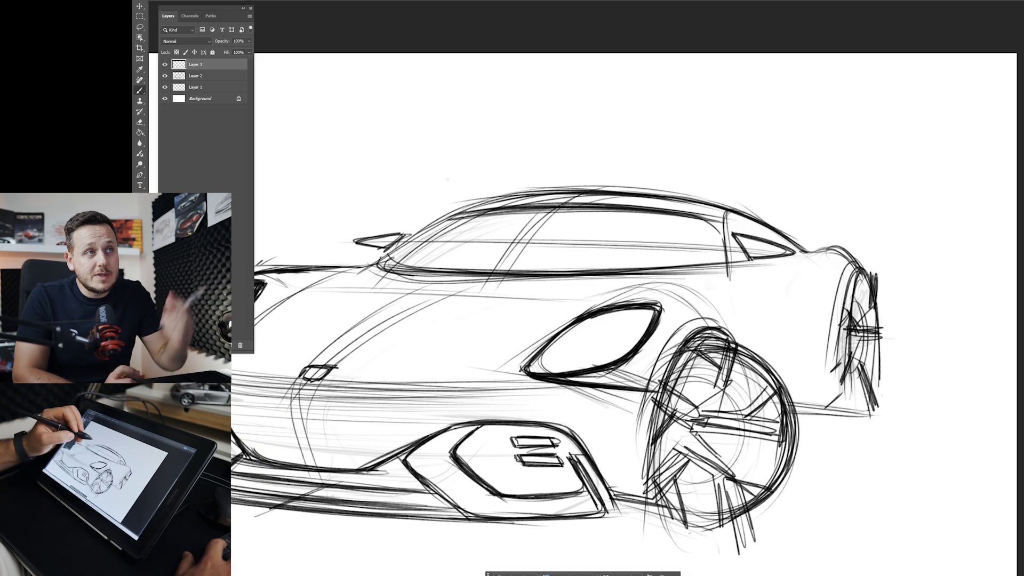
mouse_move(437, 299)
mouse_down()
mouse_move(373, 302)
mouse_move(480, 304)
mouse_up()
drag(432, 388, 552, 328)
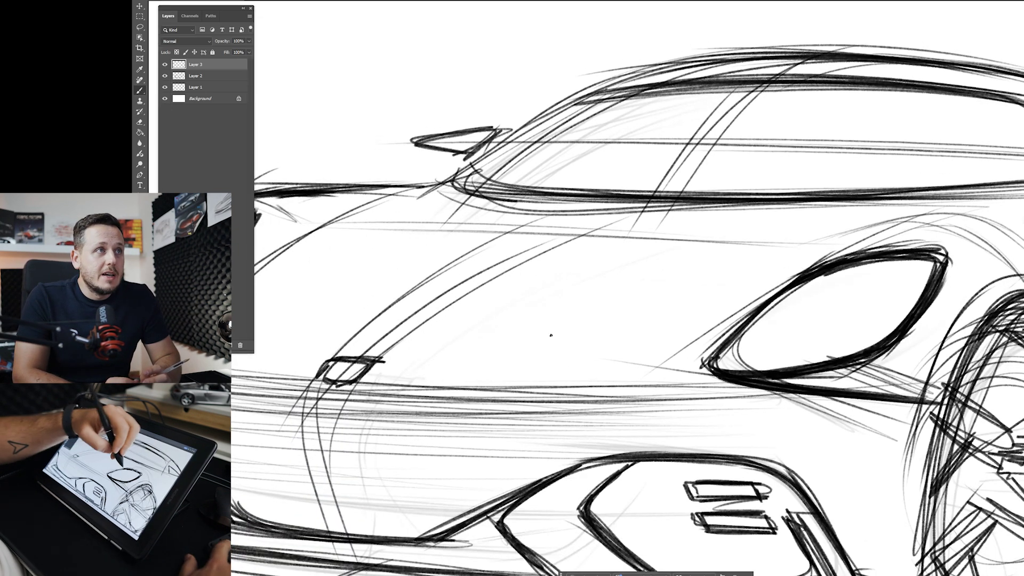
key(ctrl+shift+alt+n)
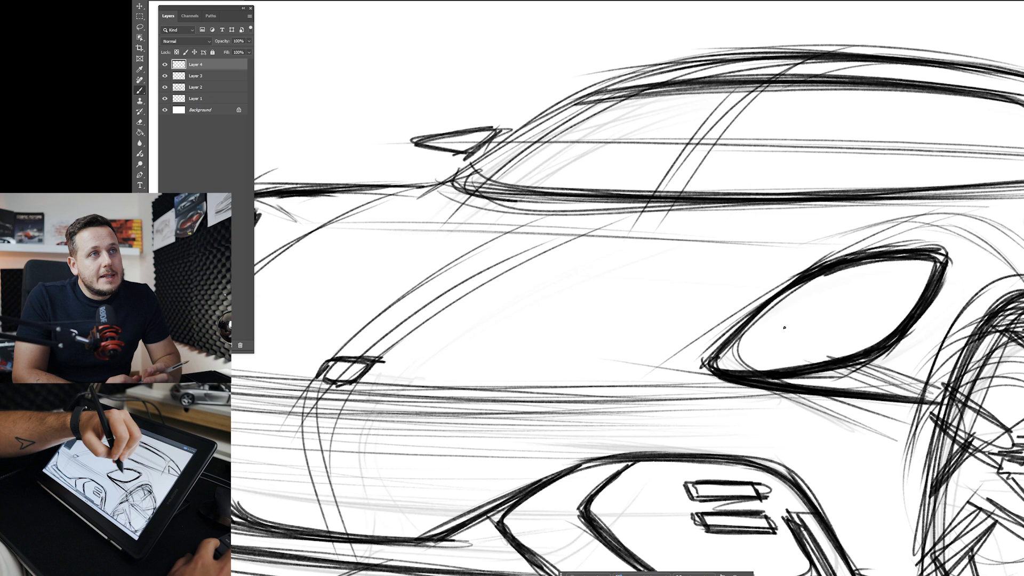
drag(885, 299, 809, 311)
drag(871, 318, 800, 327)
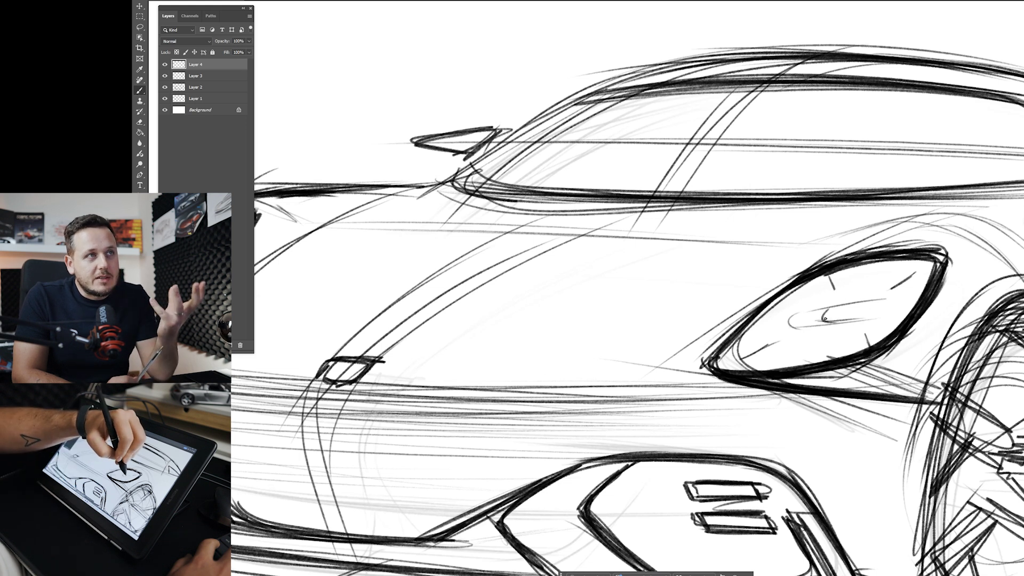
drag(884, 305, 802, 308)
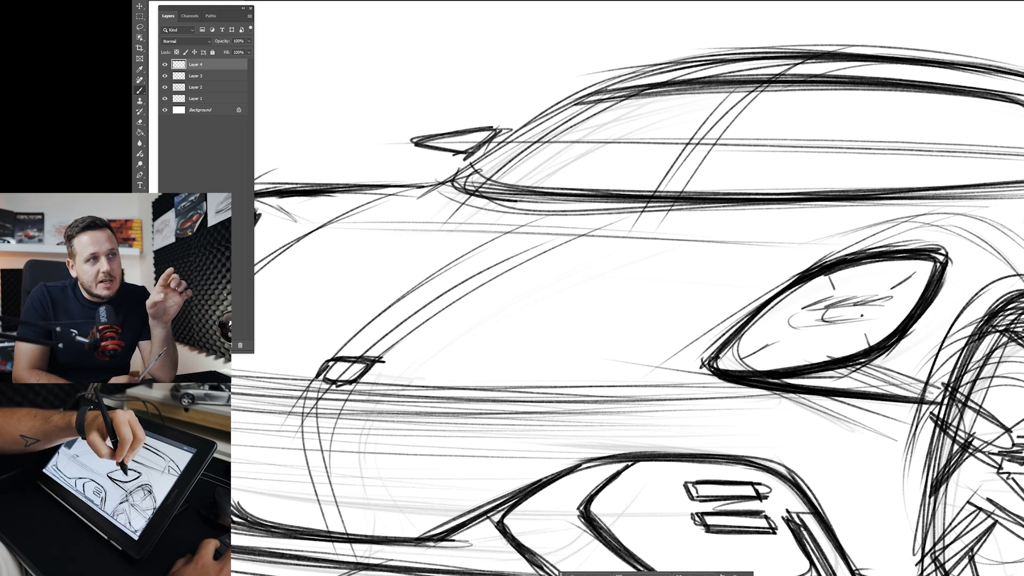
drag(865, 327, 800, 330)
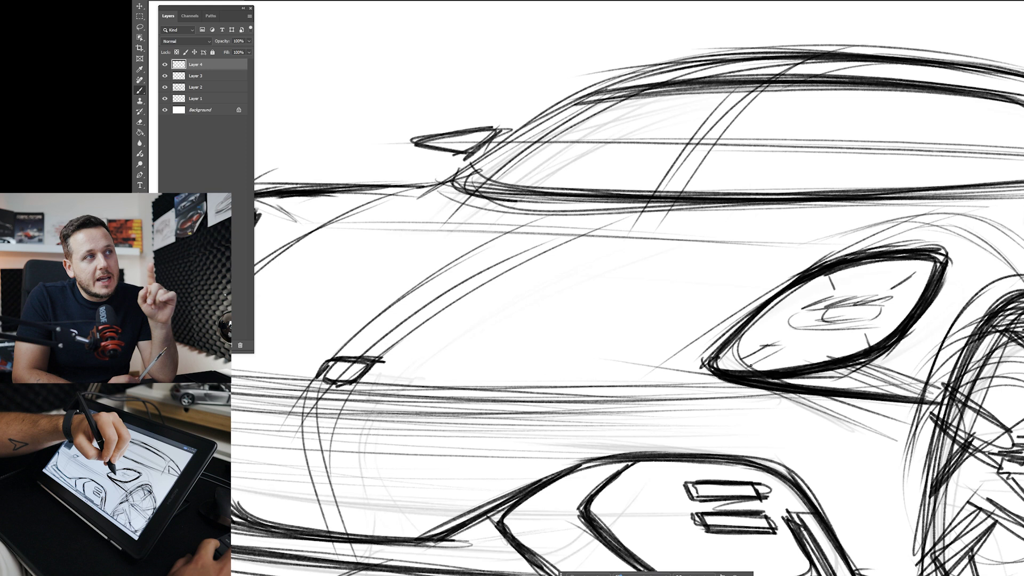
- Sketch small lamp elements in the near headlight's pointed inner corner and along its lower edge
drag(749, 366, 768, 348)
drag(714, 367, 768, 344)
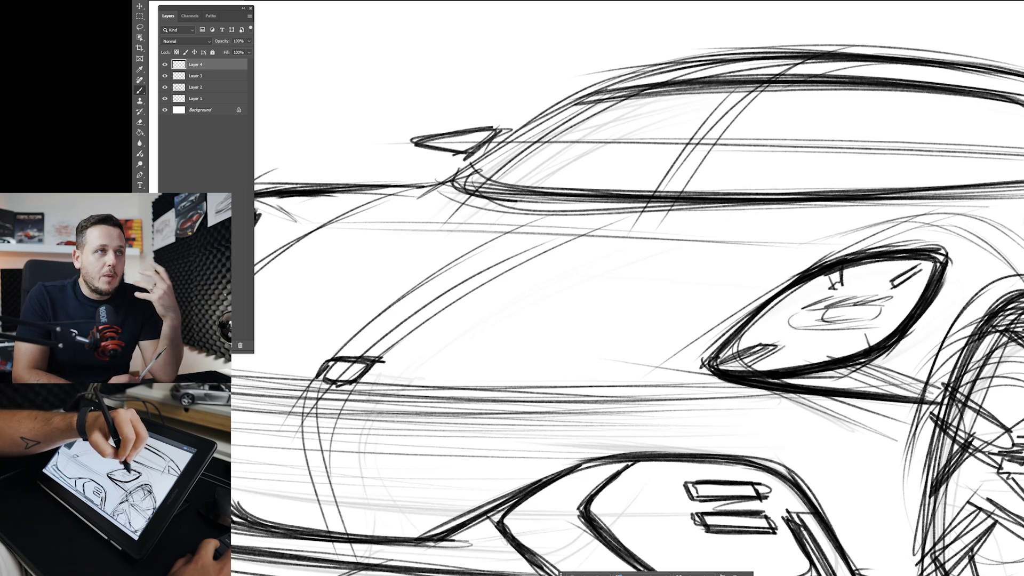
drag(860, 336, 884, 336)
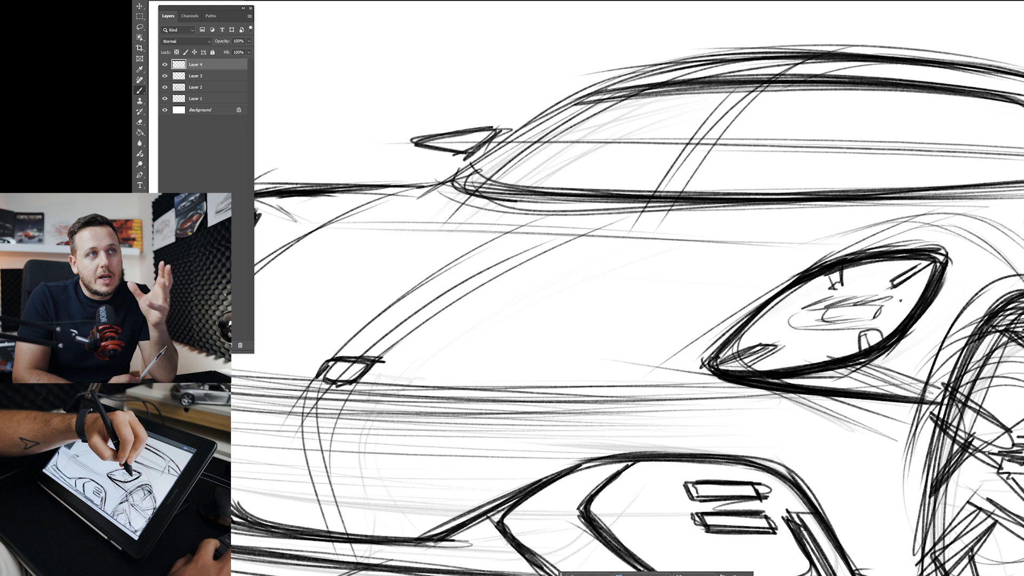
- Outline the near headlight's central lamp bar and the bracket shape around it with darker strokes
drag(807, 302, 904, 297)
drag(792, 324, 875, 321)
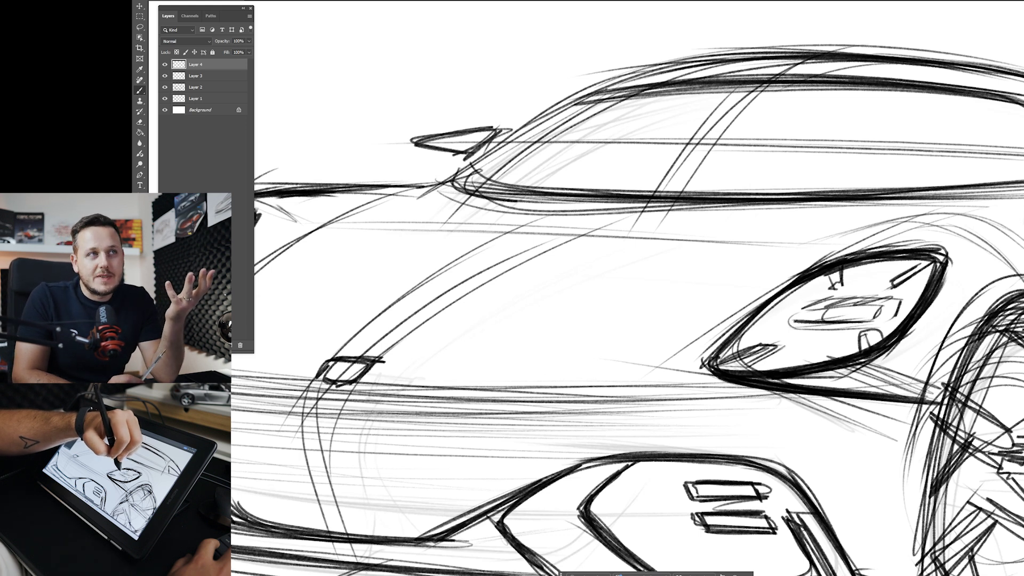
mouse_move(791, 301)
mouse_down()
mouse_move(856, 325)
mouse_move(880, 309)
mouse_move(803, 305)
mouse_up()
drag(875, 310, 801, 304)
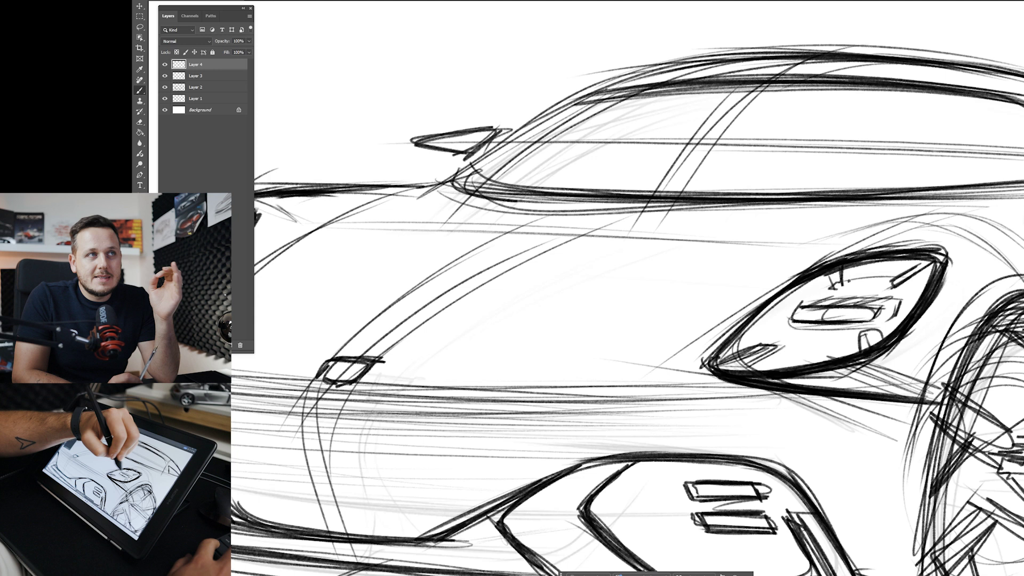
- Draw the inner contour of the near headlight and fill the areas around the lamp bar with vertical hatching
mouse_move(849, 281)
mouse_down()
mouse_move(780, 339)
mouse_move(882, 339)
mouse_up()
mouse_move(907, 278)
mouse_down()
mouse_move(804, 308)
mouse_move(847, 347)
mouse_move(863, 346)
mouse_up()
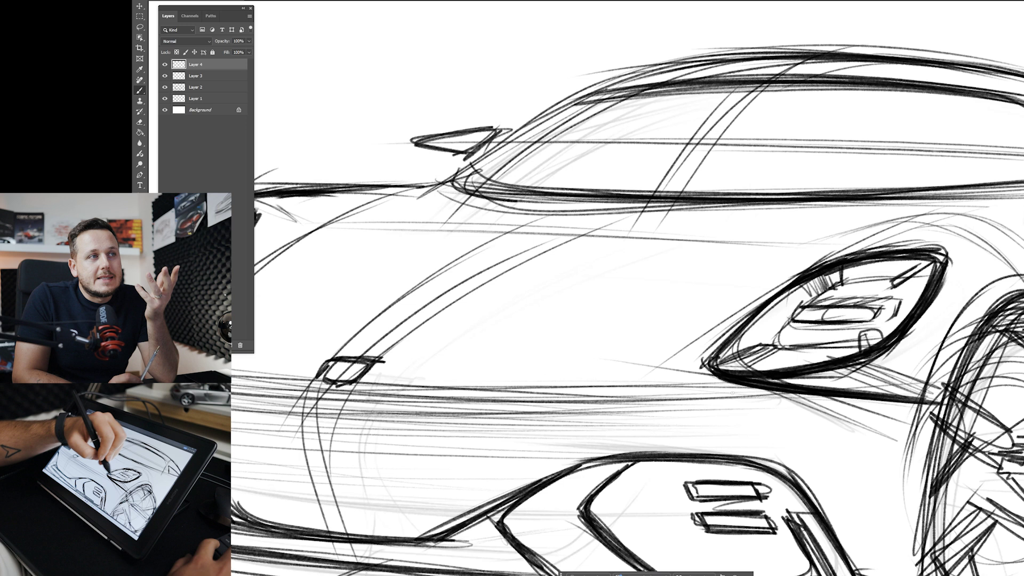
mouse_move(748, 368)
mouse_down()
mouse_move(771, 352)
mouse_move(707, 370)
mouse_up()
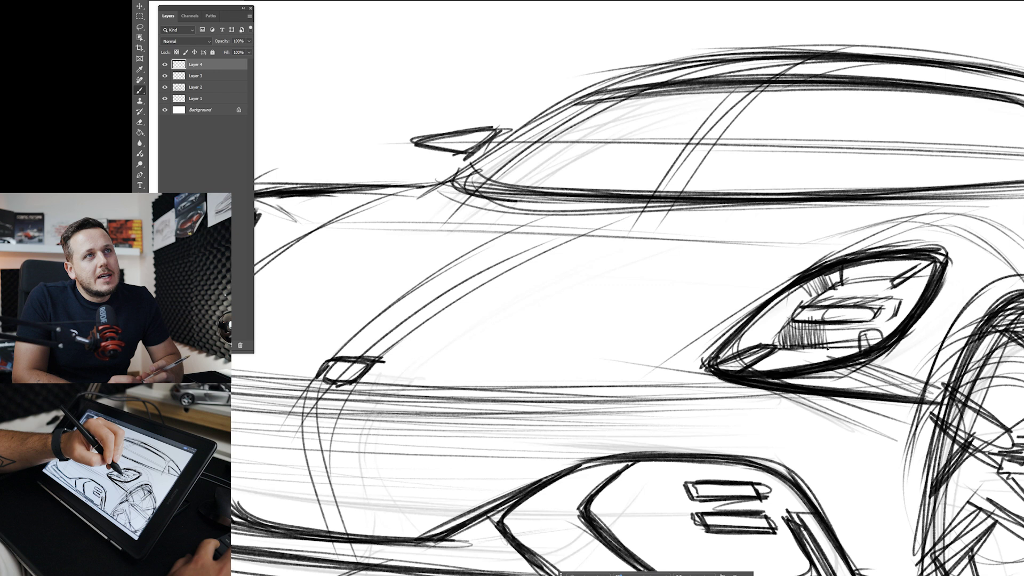
mouse_move(857, 328)
mouse_down()
mouse_move(891, 300)
mouse_move(872, 324)
mouse_move(883, 328)
mouse_move(900, 294)
mouse_up()
drag(901, 324, 907, 285)
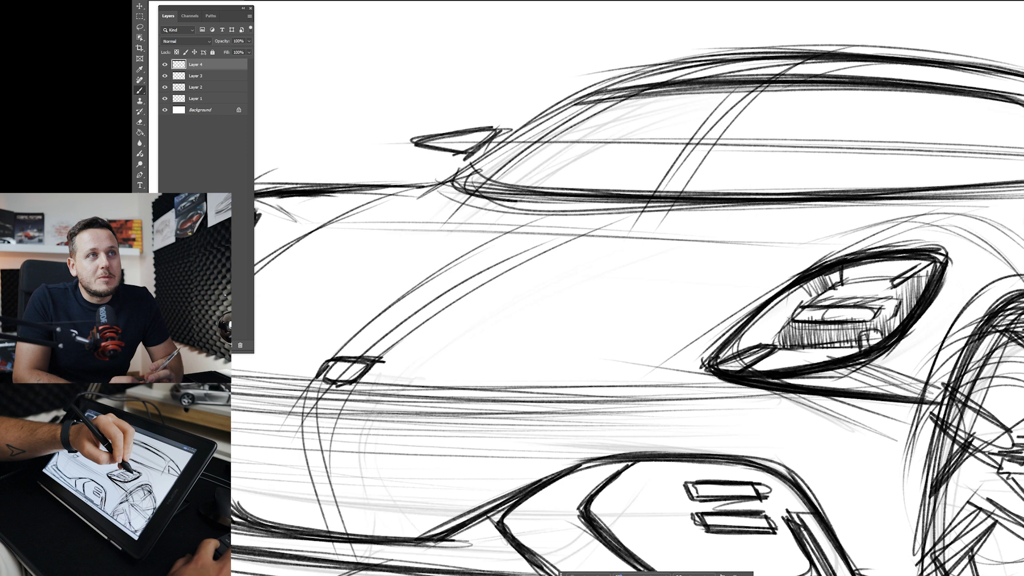
drag(885, 306, 888, 275)
drag(880, 305, 884, 278)
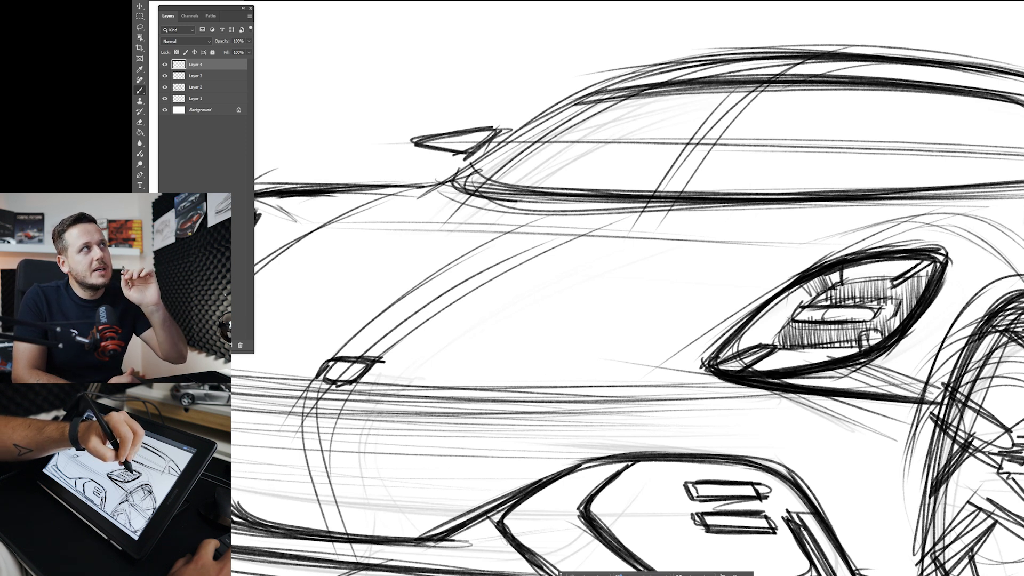
- Darken the near headlight's upper corner elements and the edges of its central lamp bar
drag(898, 288, 928, 266)
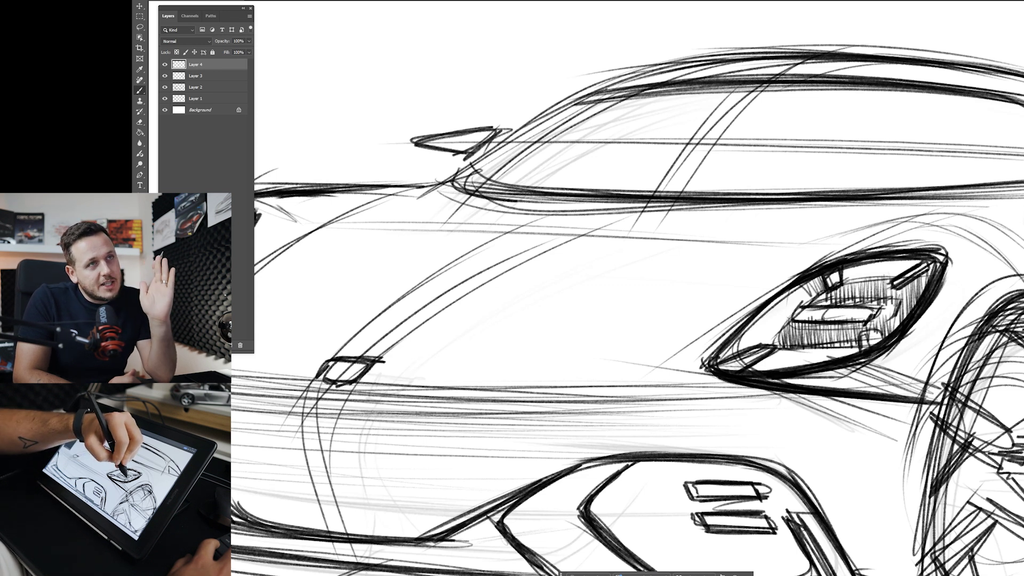
drag(865, 308, 798, 314)
drag(796, 318, 871, 324)
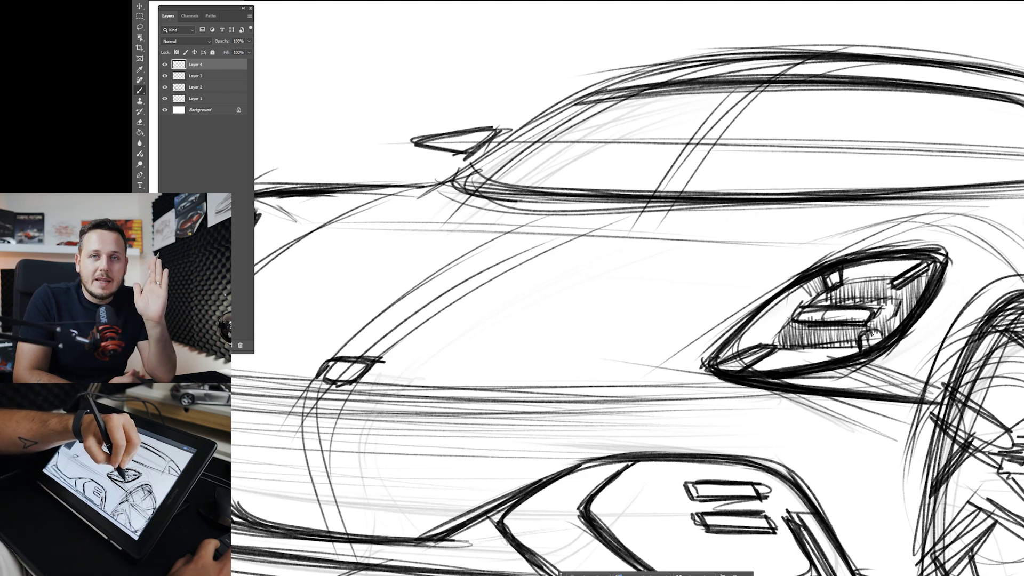
- Sketch matching lamp bar details inside the far headlight with short dark strokes
mouse_move(680, 300)
mouse_down()
mouse_move(591, 296)
mouse_move(608, 293)
mouse_up()
drag(511, 269, 601, 234)
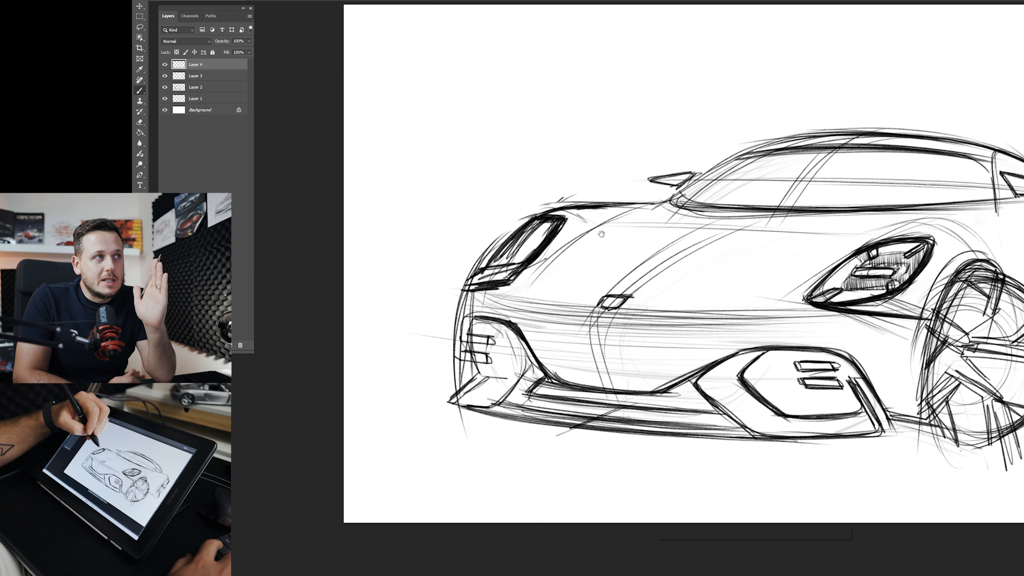
drag(490, 244, 522, 249)
mouse_move(558, 239)
mouse_down()
mouse_move(512, 247)
mouse_move(524, 244)
mouse_up()
drag(560, 242, 513, 253)
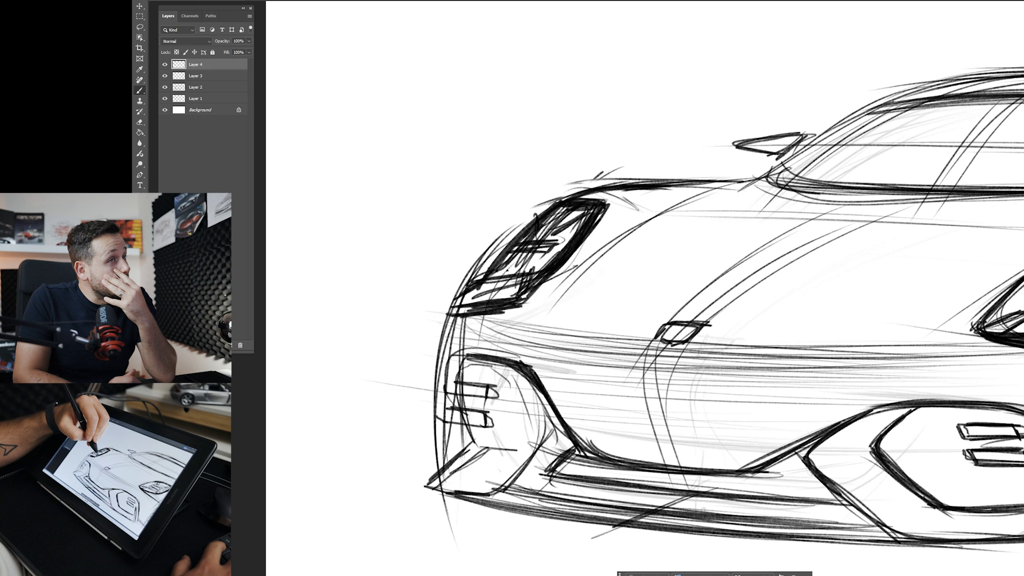
mouse_move(603, 240)
mouse_down()
mouse_move(526, 247)
mouse_move(587, 246)
mouse_up()
- Fill the near front intake with closely spaced vertical hatching around its two slots
mouse_move(845, 357)
mouse_down()
mouse_move(861, 355)
mouse_move(790, 311)
mouse_move(834, 352)
mouse_up()
drag(829, 332, 831, 400)
drag(833, 333, 818, 404)
drag(826, 324, 815, 401)
drag(817, 325, 811, 368)
drag(822, 371, 817, 409)
drag(816, 320, 810, 409)
drag(812, 319, 808, 404)
drag(809, 342, 804, 403)
drag(805, 332, 798, 409)
drag(798, 323, 793, 407)
drag(788, 312, 795, 408)
drag(791, 355, 787, 408)
drag(786, 329, 783, 407)
drag(784, 309, 781, 407)
drag(779, 329, 773, 401)
drag(773, 331, 764, 405)
mouse_move(765, 330)
mouse_down()
mouse_move(761, 412)
mouse_move(754, 405)
mouse_up()
drag(757, 313, 746, 406)
drag(751, 313, 741, 406)
drag(746, 314, 734, 406)
drag(738, 314, 726, 405)
drag(730, 314, 720, 416)
drag(724, 314, 709, 398)
drag(715, 304, 700, 385)
mouse_move(705, 319)
mouse_down()
mouse_move(696, 385)
mouse_move(692, 376)
mouse_up()
drag(693, 327, 689, 368)
drag(688, 331, 680, 366)
drag(680, 337, 673, 363)
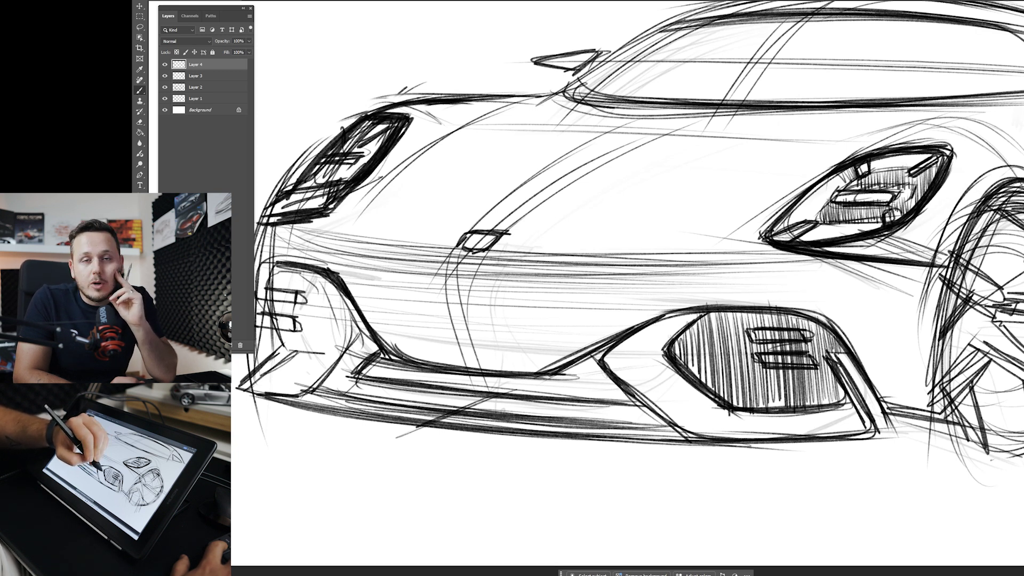
- Fill the far front intake with vertical hatching beside its slots
drag(424, 307, 715, 319)
drag(637, 316, 634, 361)
drag(633, 312, 622, 368)
drag(622, 296, 611, 367)
drag(613, 295, 604, 363)
drag(605, 283, 596, 368)
drag(598, 278, 584, 364)
drag(587, 280, 572, 365)
mouse_move(578, 280)
mouse_down()
mouse_move(563, 357)
mouse_move(558, 348)
mouse_up()
drag(553, 285, 531, 335)
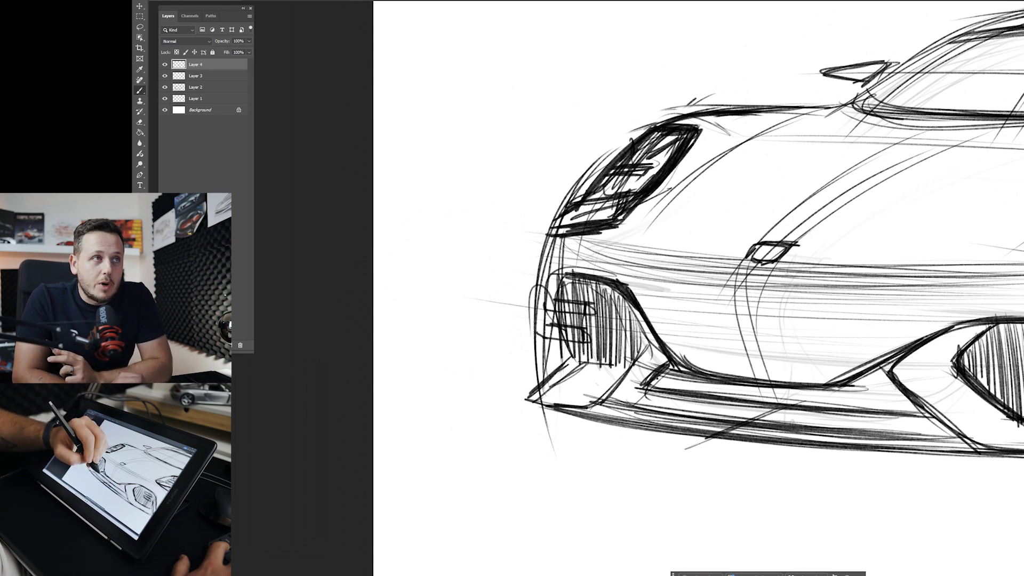
- Hatch the central lower grille with short vertical strokes from its far end to the near intake surround
mouse_move(666, 367)
mouse_down()
mouse_move(658, 391)
mouse_move(666, 392)
mouse_up()
drag(681, 363, 679, 392)
drag(687, 361, 684, 393)
drag(693, 368, 689, 398)
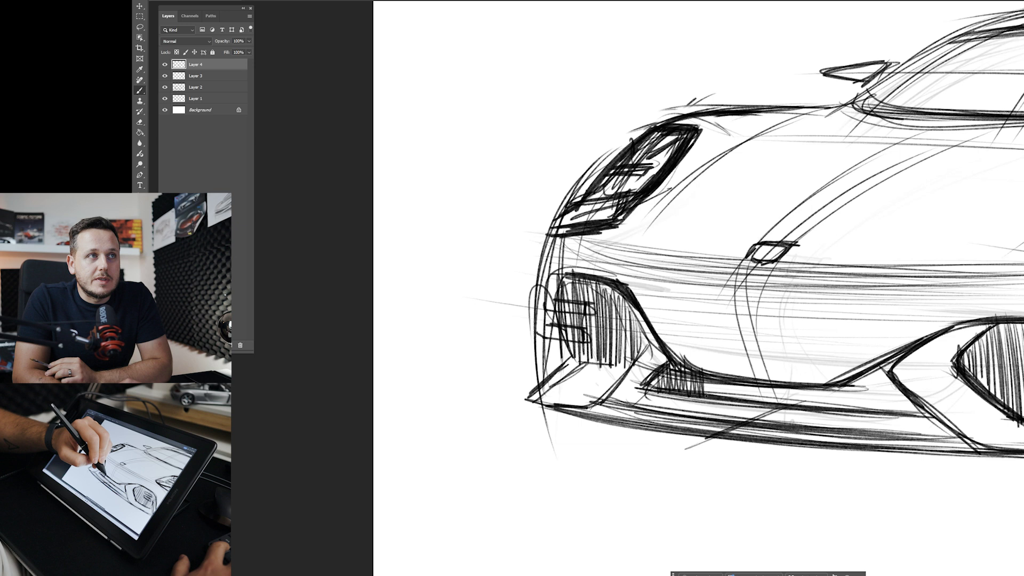
drag(754, 381, 750, 405)
drag(765, 387, 760, 410)
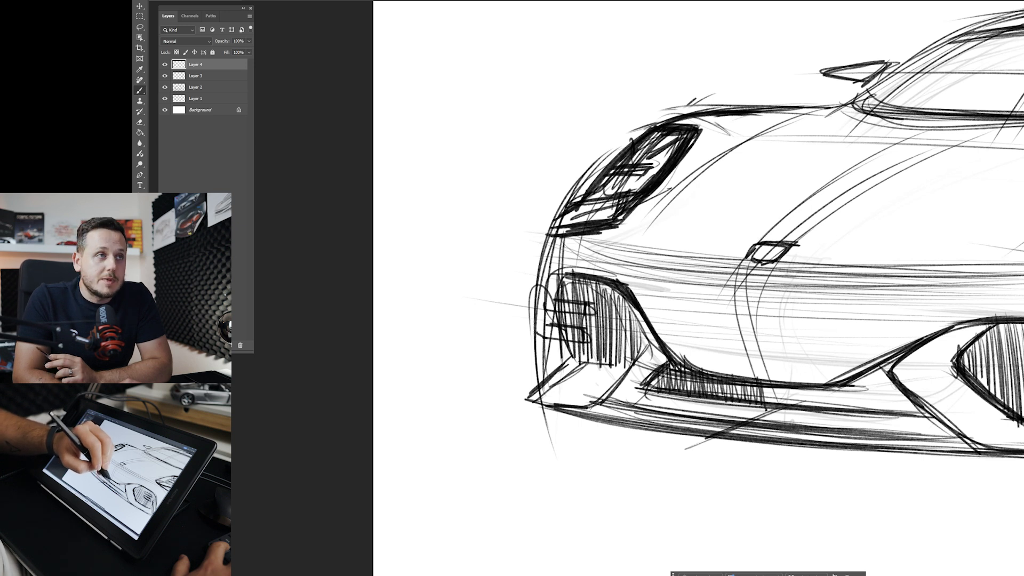
mouse_move(796, 380)
mouse_down()
mouse_move(792, 408)
mouse_move(845, 417)
mouse_up()
mouse_move(859, 379)
mouse_down()
mouse_move(853, 415)
mouse_move(871, 415)
mouse_up()
drag(881, 367, 874, 409)
mouse_move(886, 365)
mouse_down()
mouse_move(879, 413)
mouse_move(885, 408)
mouse_up()
mouse_move(891, 361)
mouse_down()
mouse_move(889, 406)
mouse_move(898, 422)
mouse_up()
mouse_move(907, 387)
mouse_down()
mouse_move(904, 420)
mouse_move(914, 421)
mouse_up()
drag(925, 393, 921, 425)
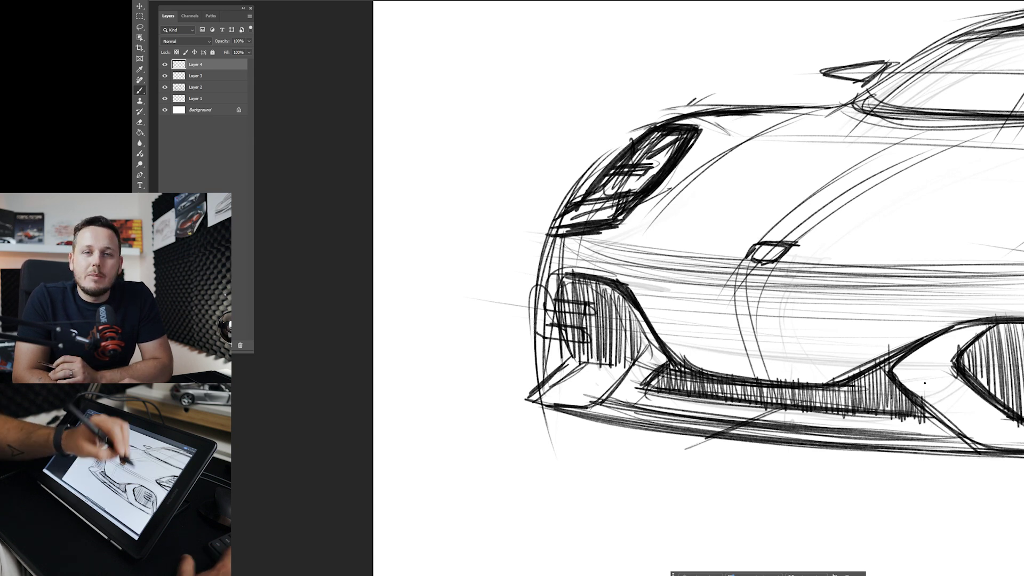
- Thicken the near intake's outline along its pointed inner end, upper edge, outer side and lower edge
mouse_move(826, 455)
mouse_down()
mouse_move(736, 537)
mouse_move(669, 563)
mouse_up()
drag(849, 548, 653, 212)
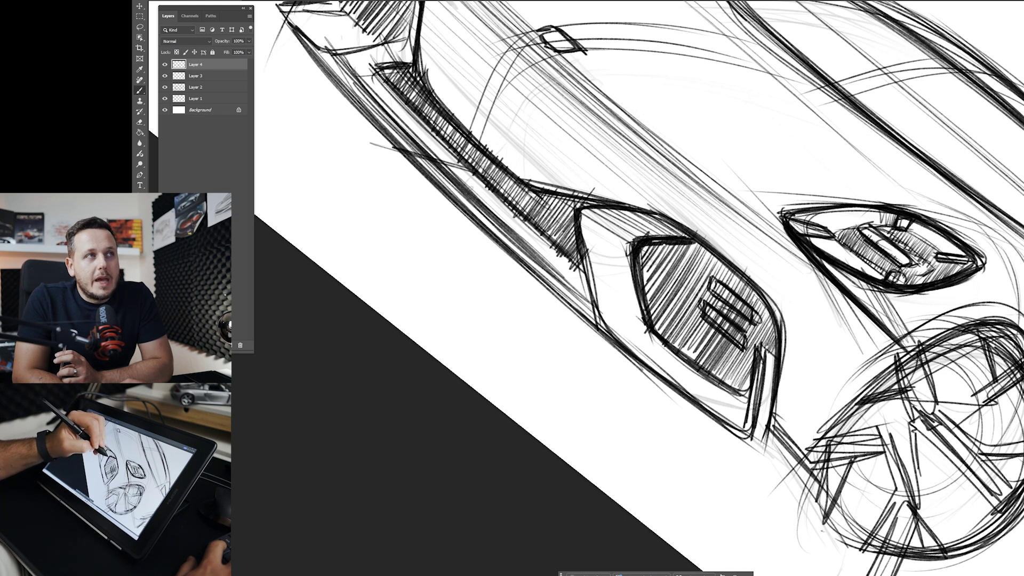
drag(655, 241, 667, 240)
drag(643, 275, 656, 324)
drag(662, 238, 698, 237)
drag(774, 311, 768, 354)
drag(772, 303, 763, 357)
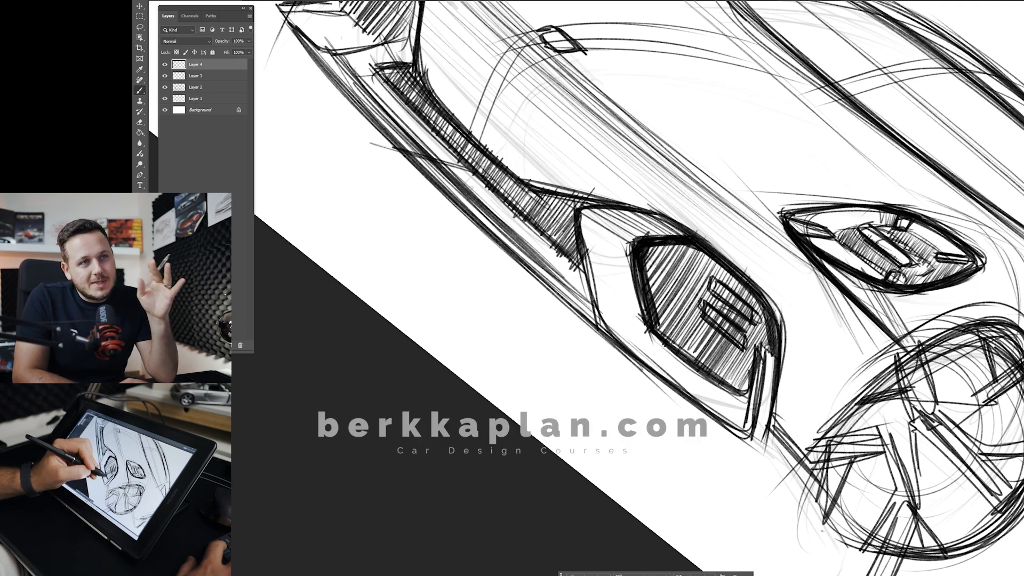
drag(656, 327, 745, 393)
drag(669, 341, 750, 394)
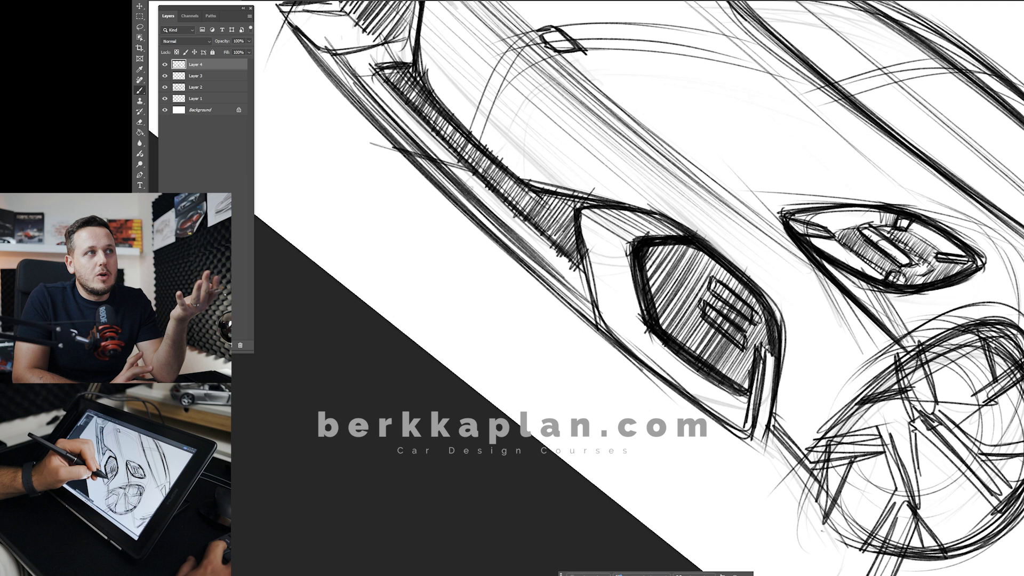
- Thicken the bumper's lower edge beneath the near intake and the inner edge of the intake surround
drag(582, 316, 738, 433)
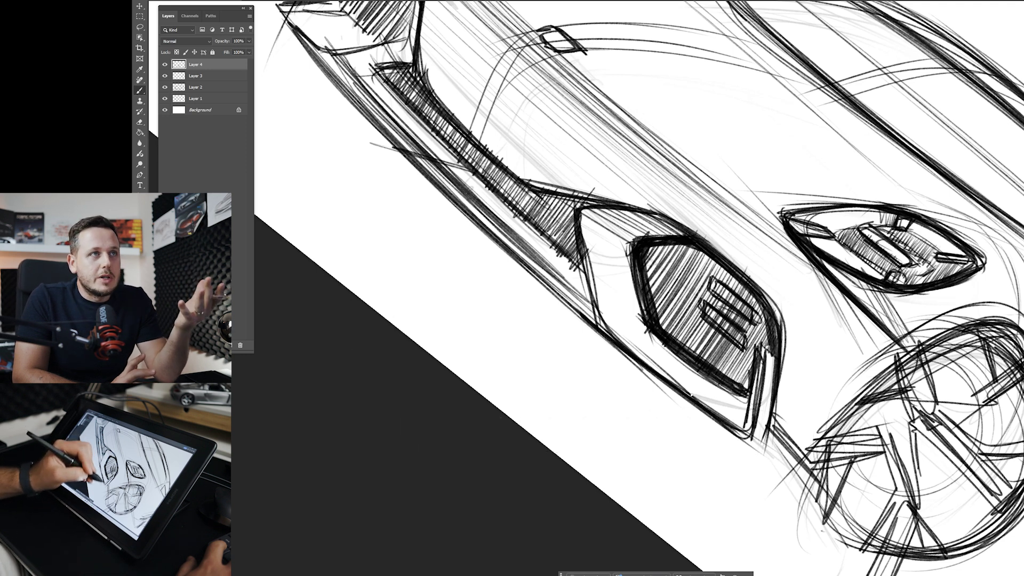
key(r)
drag(550, 243, 538, 303)
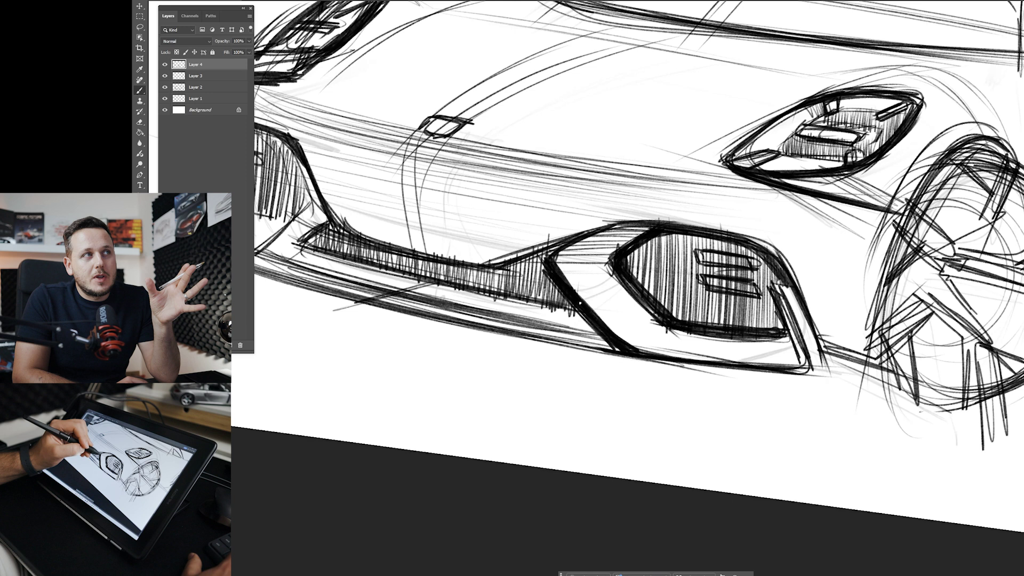
- Thicken the far intake surround's diagonal inner edge and the far intake's side edge with bold strokes
drag(536, 418, 674, 430)
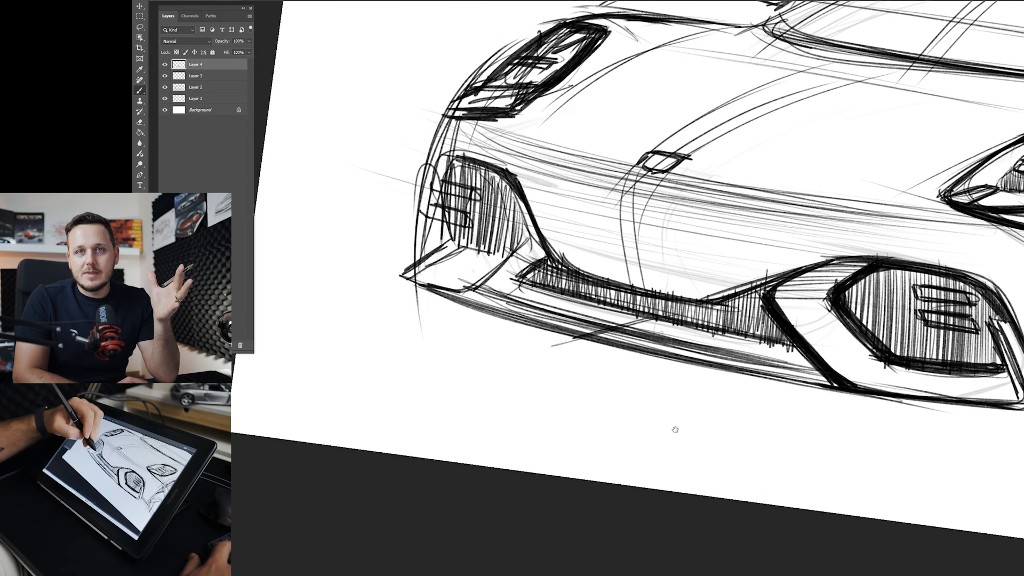
drag(531, 239, 469, 293)
drag(531, 243, 470, 295)
drag(532, 247, 472, 295)
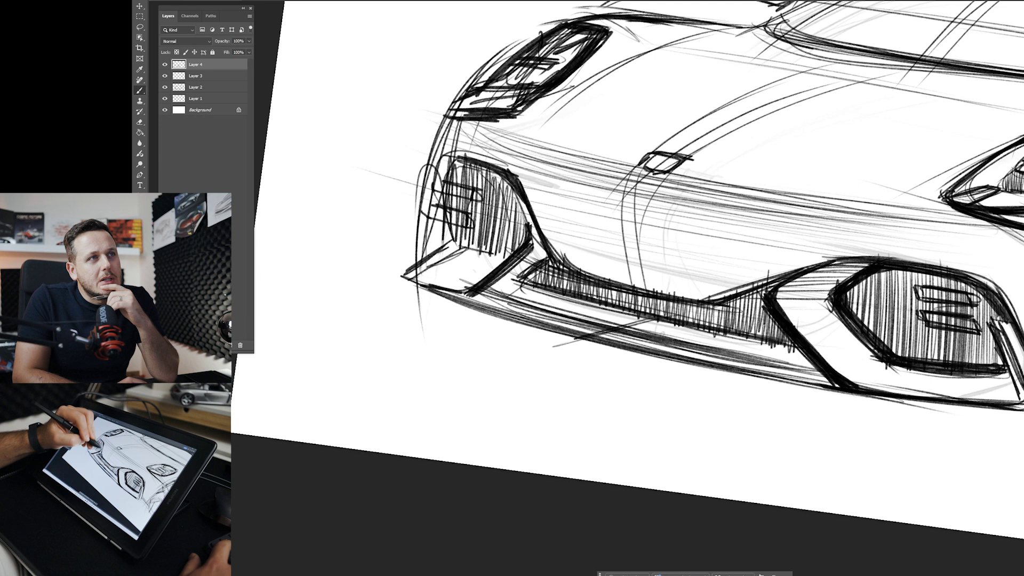
mouse_move(514, 180)
mouse_down()
mouse_move(533, 240)
mouse_move(527, 224)
mouse_move(464, 199)
mouse_move(526, 219)
mouse_up()
key(z)
key(r)
mouse_move(661, 353)
mouse_down()
mouse_move(590, 381)
mouse_move(549, 299)
mouse_up()
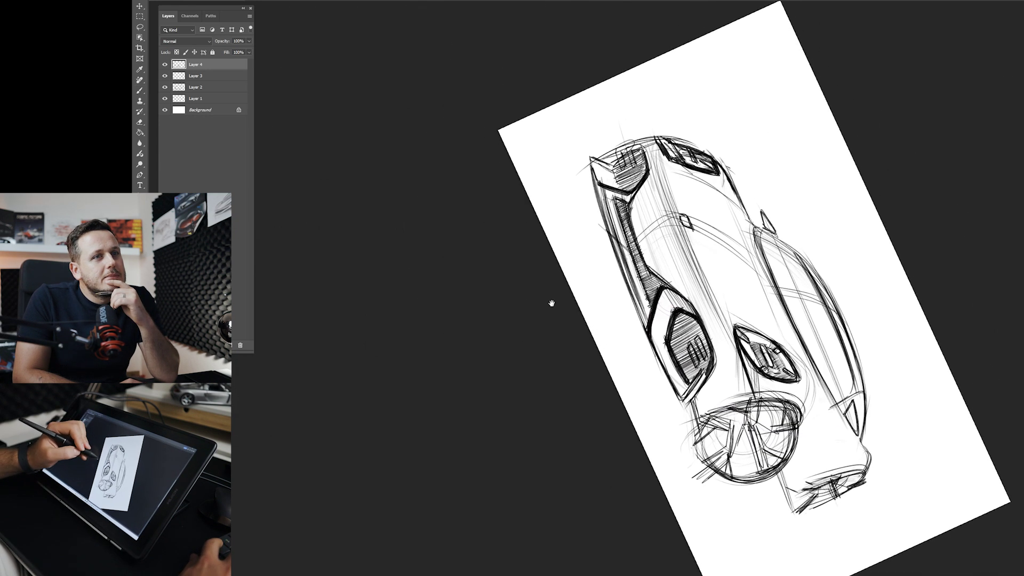
- Add light strokes along the bumper's lower edge and lengthwise across the front fascia above the central grille
scroll(549, 299, up, 5)
key(b)
drag(609, 123, 669, 255)
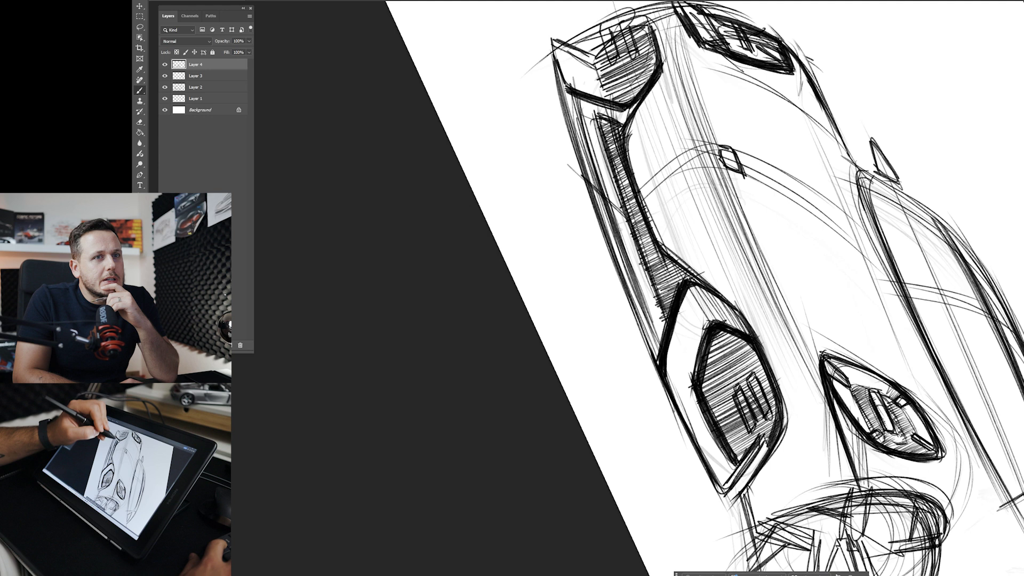
drag(589, 103, 655, 294)
mouse_move(662, 65)
mouse_down()
mouse_move(816, 444)
mouse_move(778, 333)
mouse_up()
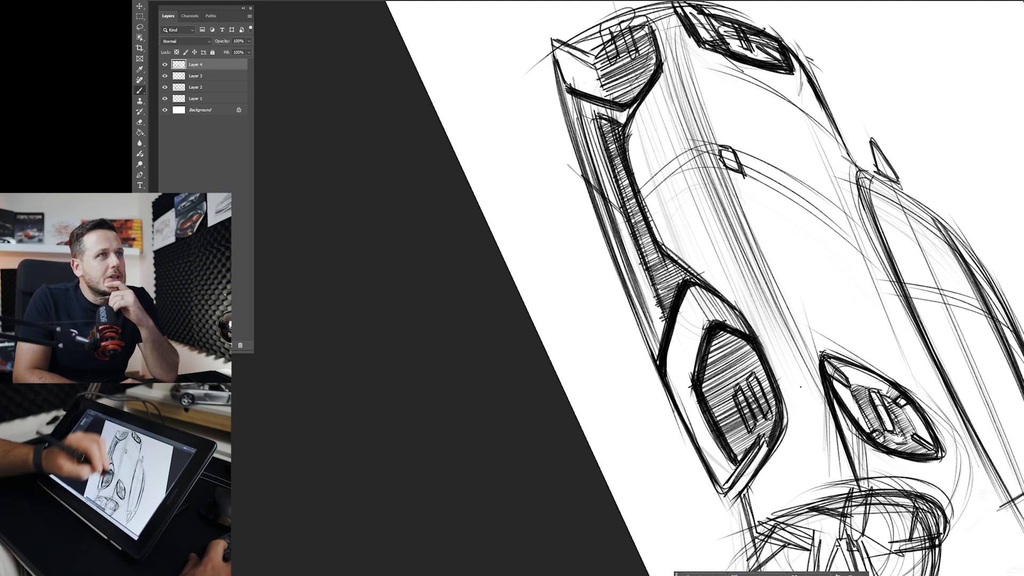
mouse_move(672, 37)
mouse_down()
mouse_move(755, 260)
mouse_move(676, 198)
mouse_move(705, 210)
mouse_up()
key(ctrl+space)
key(Escape)
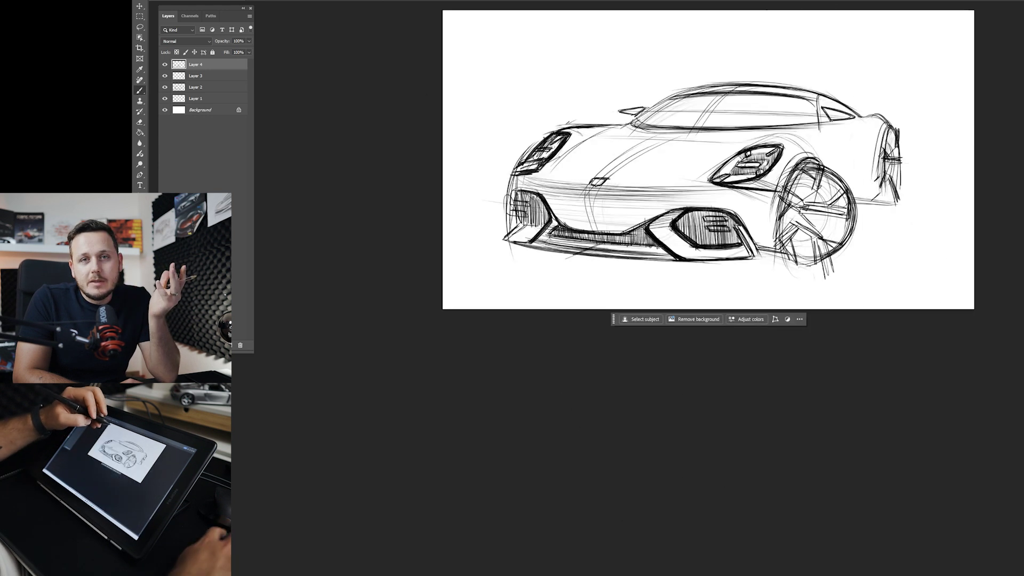
- Sketch a light dashboard contour behind the windshield and a short arc for the near seat
key(space)
drag(583, 114, 555, 192)
key(ctrl+space)
key(space)
drag(1021, 203, 828, 228)
drag(681, 228, 781, 220)
mouse_move(590, 247)
mouse_down()
mouse_move(729, 222)
mouse_move(804, 238)
mouse_up()
mouse_move(742, 216)
mouse_down()
mouse_move(794, 223)
mouse_move(804, 212)
mouse_up()
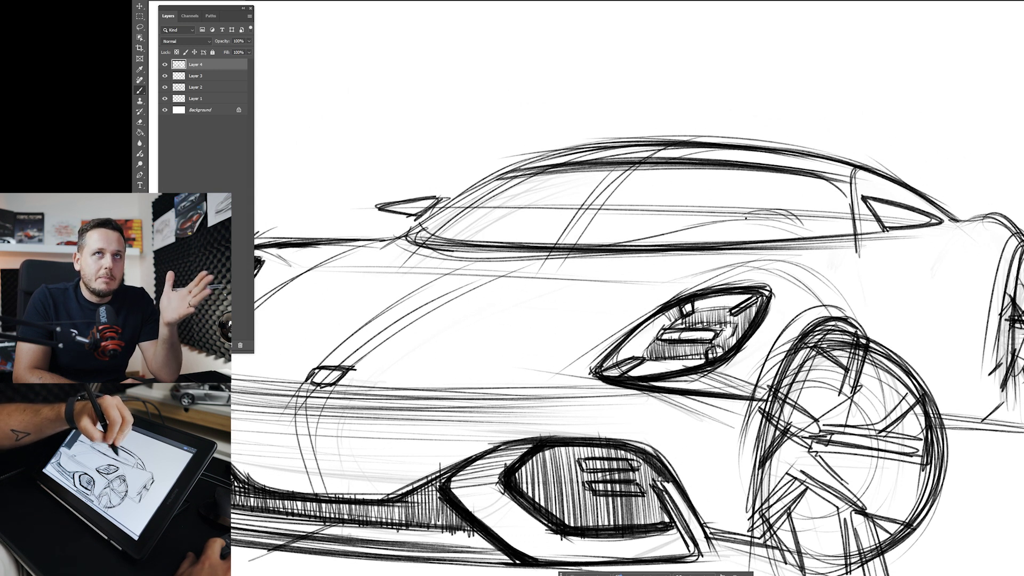
- Outline the two rounded seat shapes behind the windshield, with curved lines at the base of each
drag(635, 243, 736, 220)
mouse_move(804, 184)
mouse_down()
mouse_move(755, 213)
mouse_move(816, 199)
mouse_move(850, 224)
mouse_up()
drag(751, 215, 729, 224)
mouse_move(654, 215)
mouse_down()
mouse_move(614, 187)
mouse_move(546, 227)
mouse_up()
mouse_move(640, 218)
mouse_down()
mouse_move(663, 230)
mouse_move(619, 188)
mouse_move(584, 196)
mouse_move(666, 204)
mouse_up()
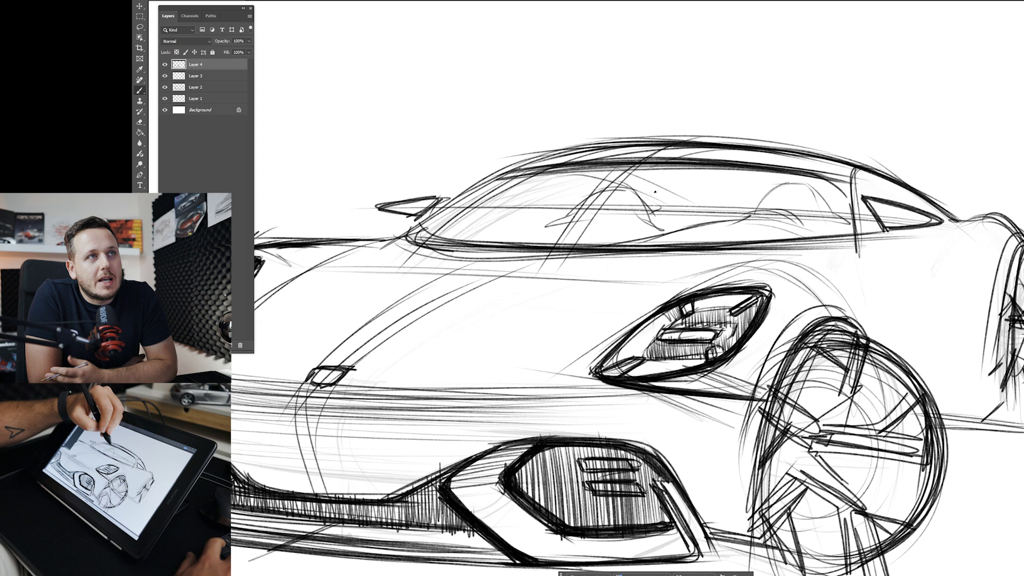
- Add light interior contour lines across the windshield and a parallel line along the near pillar
drag(585, 173, 650, 197)
drag(567, 164, 471, 197)
drag(475, 233, 622, 219)
mouse_move(437, 234)
mouse_down()
mouse_move(624, 215)
mouse_move(853, 216)
mouse_up()
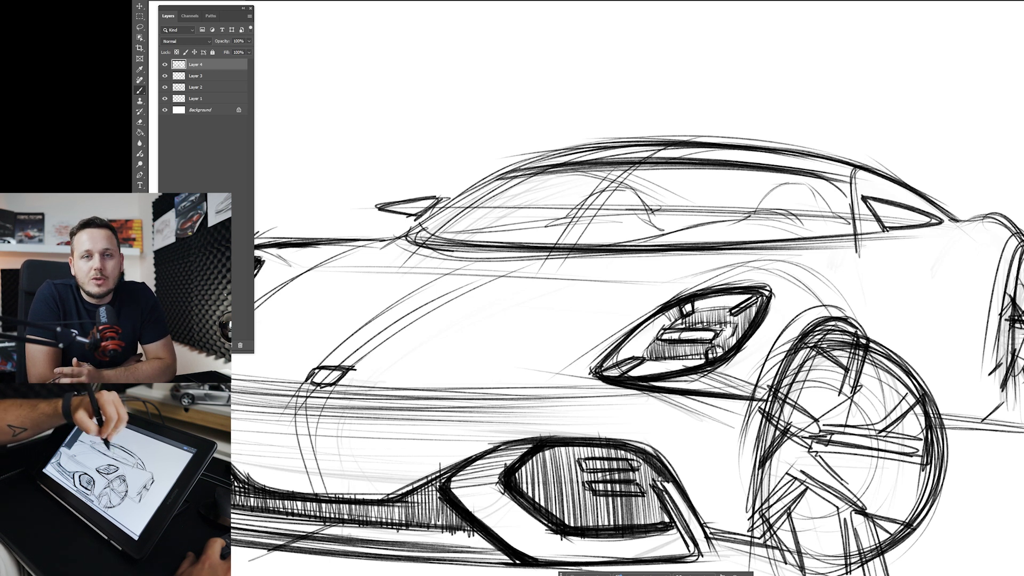
drag(574, 210, 837, 212)
mouse_move(835, 171)
mouse_down()
mouse_move(843, 234)
mouse_move(851, 196)
mouse_up()
- Sketch a narrow light curved loop on the body side below the quarter window, between the two wheels
drag(896, 238, 909, 308)
drag(870, 262, 891, 292)
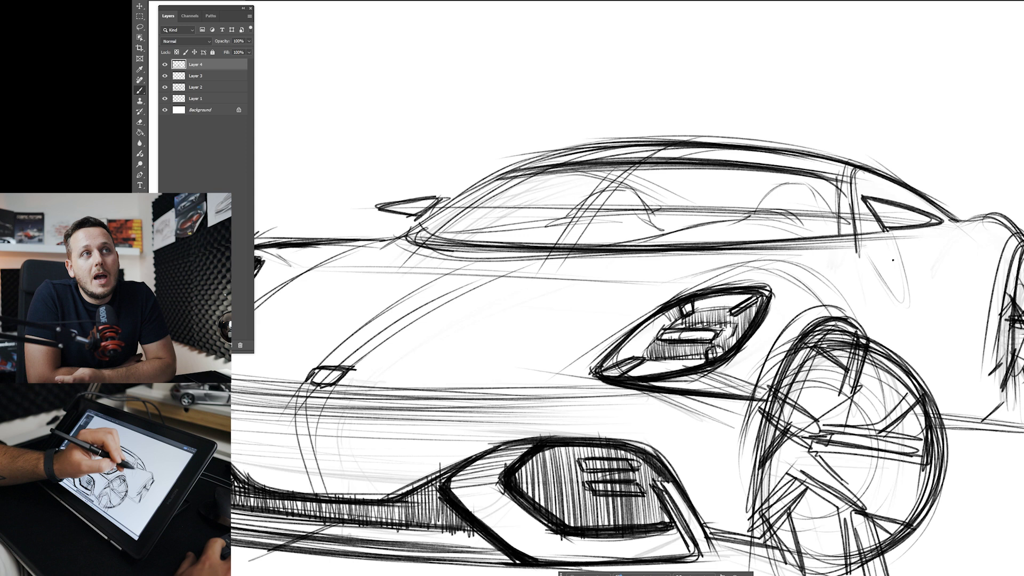
drag(880, 251, 895, 282)
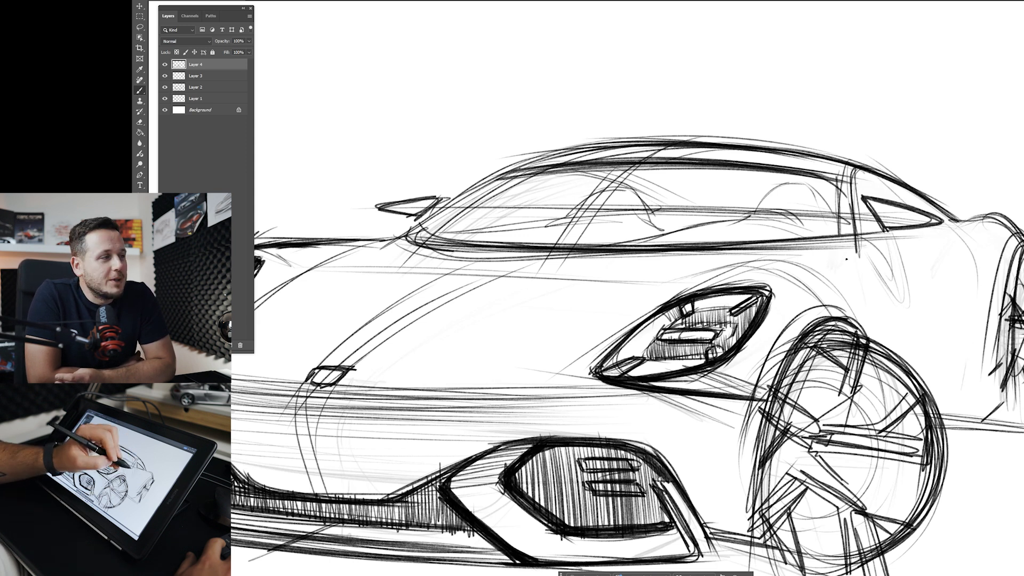
- Sketch light contour lines across the hood and along the base of the windshield
mouse_move(603, 272)
mouse_down()
mouse_move(393, 388)
mouse_move(488, 320)
mouse_up()
mouse_move(497, 245)
mouse_down()
mouse_move(553, 222)
mouse_move(538, 247)
mouse_up()
key(r)
drag(687, 371, 528, 406)
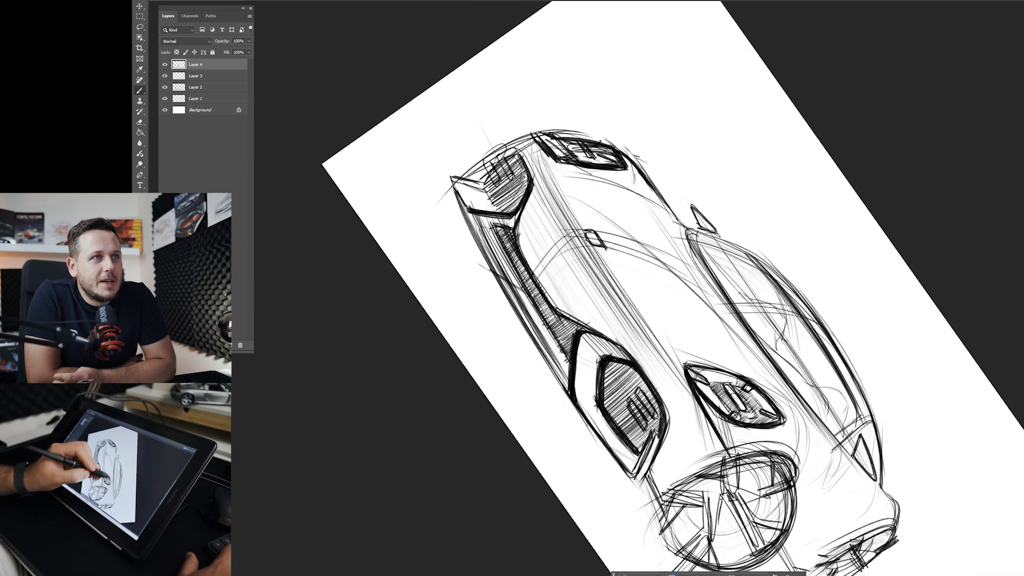
drag(776, 352, 747, 293)
key(Escape)
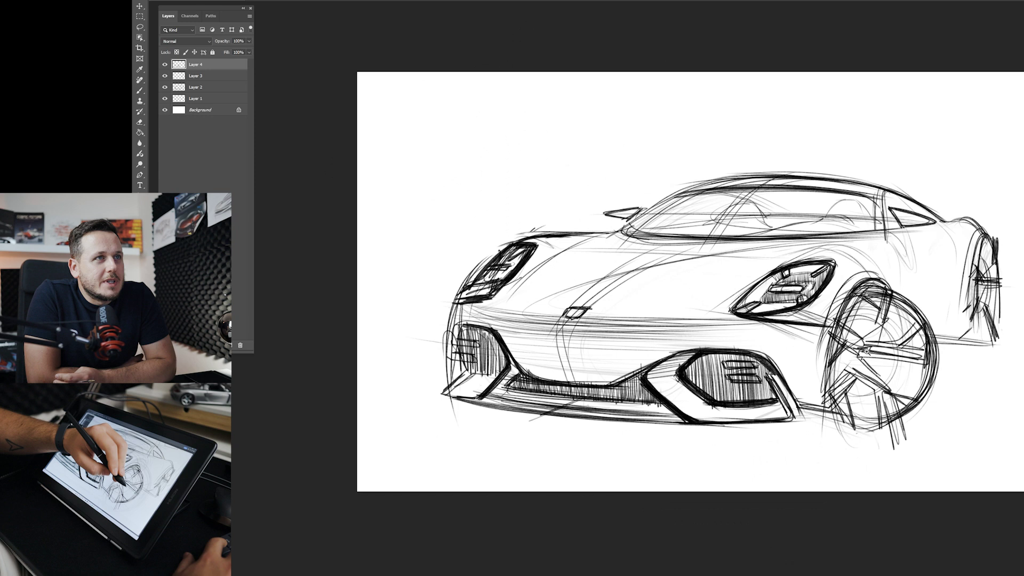
- Hatch the openings behind the front wheel's spokes and the lower body strip ahead of the rear wheel with vertical strokes
drag(864, 352, 953, 310)
mouse_move(967, 406)
mouse_down()
mouse_move(918, 389)
mouse_move(901, 397)
mouse_move(865, 374)
mouse_up()
mouse_move(962, 282)
mouse_down()
mouse_move(958, 337)
mouse_move(932, 299)
mouse_move(863, 259)
mouse_move(819, 411)
mouse_move(800, 320)
mouse_move(783, 421)
mouse_move(757, 453)
mouse_move(871, 497)
mouse_move(896, 528)
mouse_up()
mouse_move(723, 213)
mouse_down()
mouse_move(647, 177)
mouse_move(695, 207)
mouse_move(756, 180)
mouse_up()
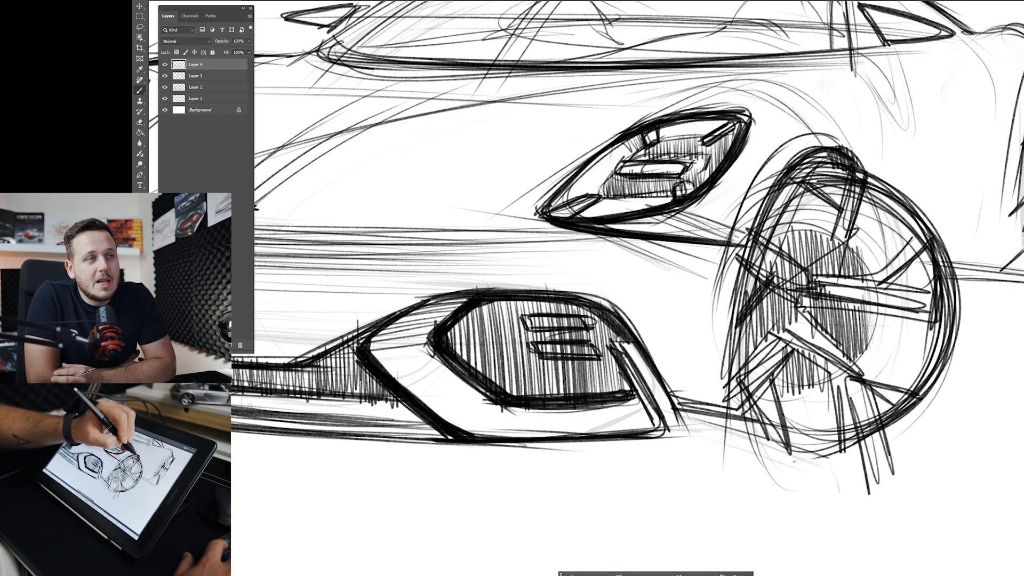
mouse_move(811, 163)
mouse_down()
mouse_move(760, 196)
mouse_move(691, 305)
mouse_move(685, 298)
mouse_up()
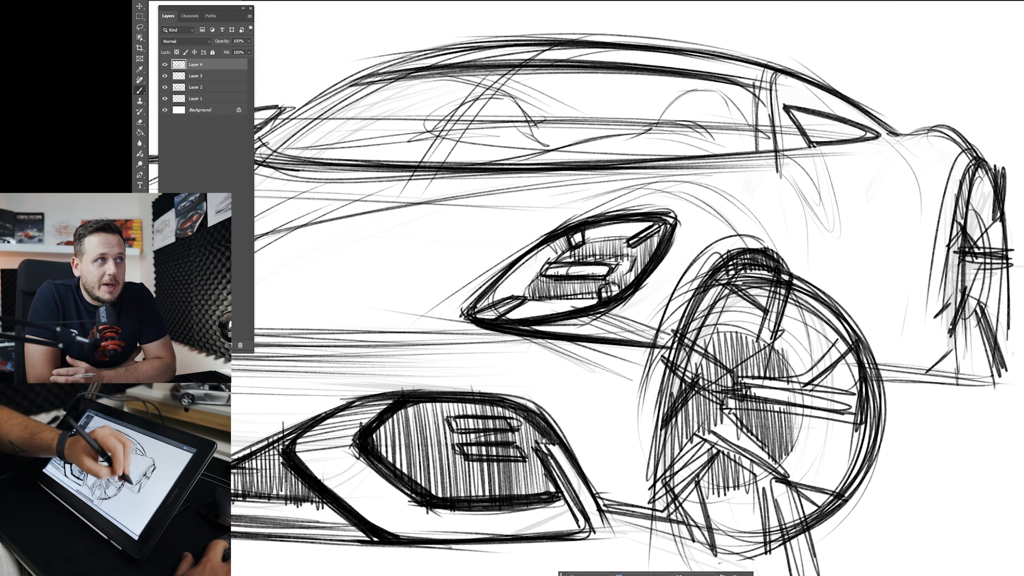
mouse_move(952, 342)
mouse_down()
mouse_move(927, 371)
mouse_move(907, 347)
mouse_move(879, 360)
mouse_up()
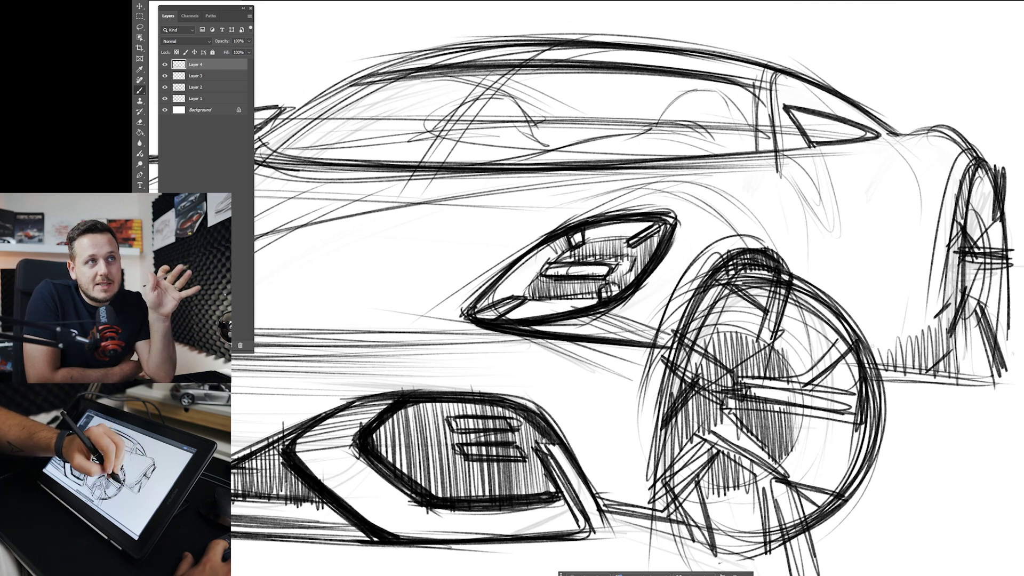
- Hatch the near seat, the dashboard area and the far seat behind the windshield with light vertical strokes
scroll(587, 266, down, 5)
scroll(586, 266, up, 4)
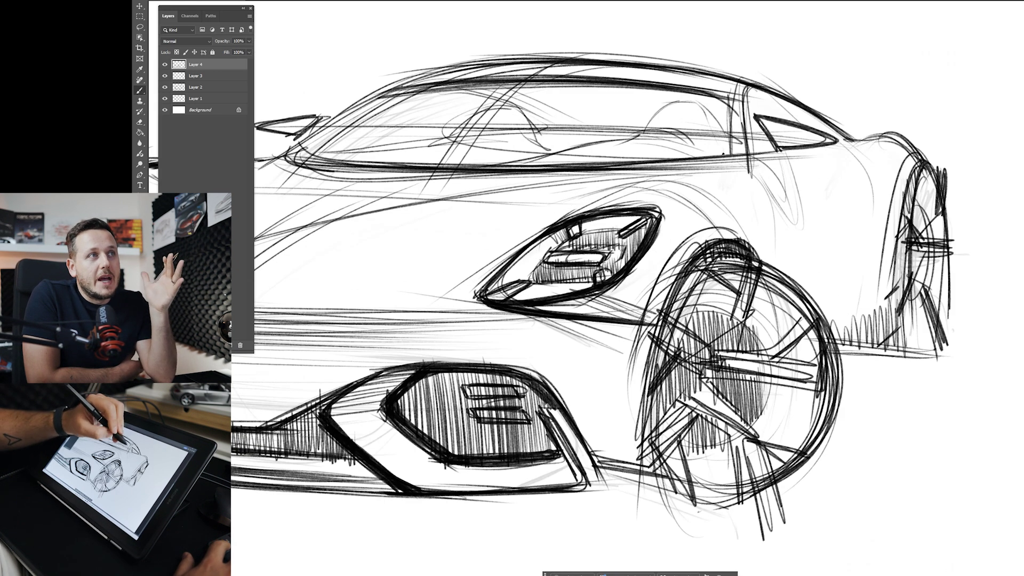
mouse_move(719, 136)
mouse_down()
mouse_move(688, 132)
mouse_move(675, 112)
mouse_move(667, 134)
mouse_up()
mouse_move(620, 166)
mouse_down()
mouse_move(620, 175)
mouse_move(831, 233)
mouse_up()
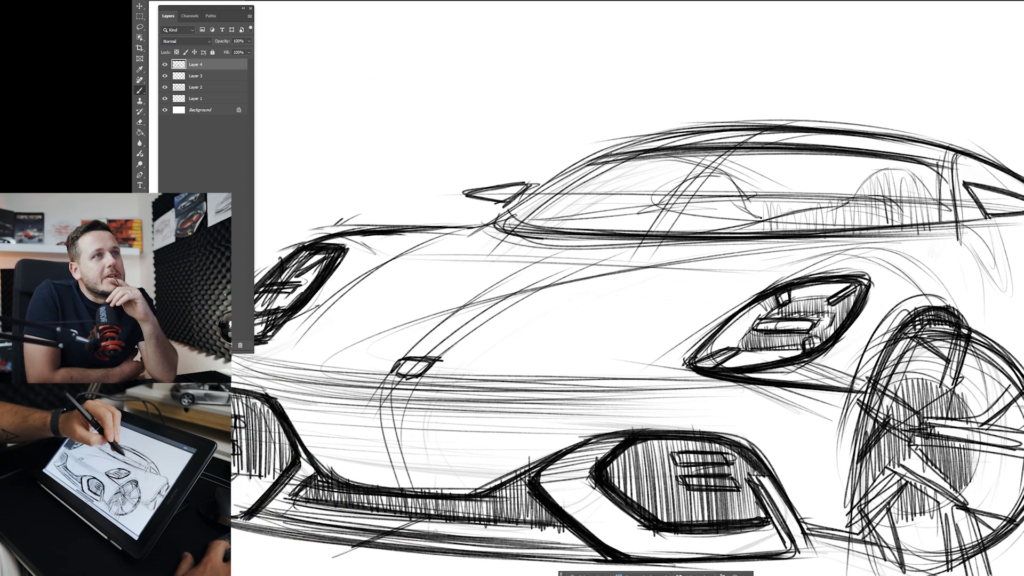
drag(738, 176, 723, 225)
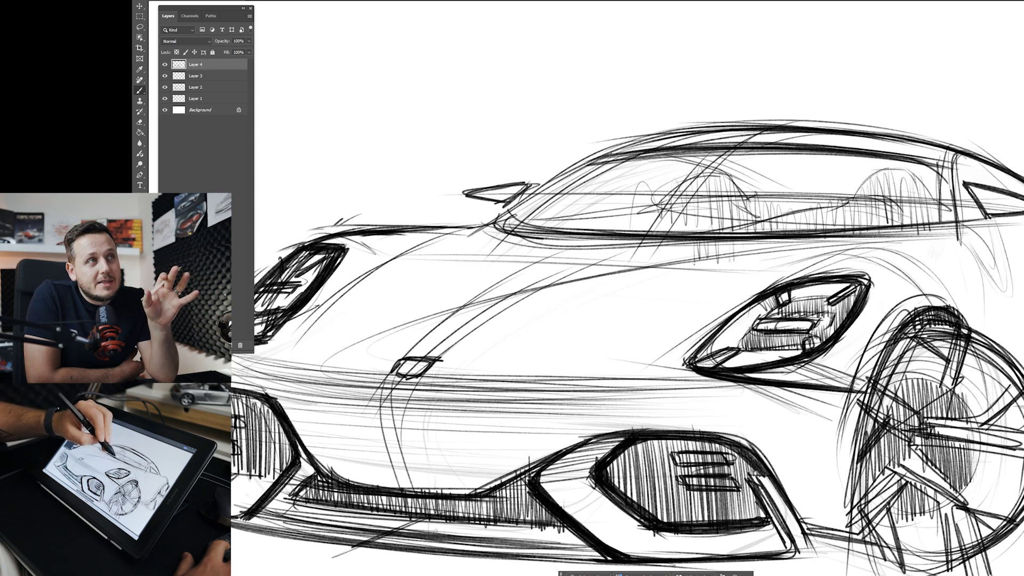
- Hatch the hood just below the windshield with short vertical strokes from the near side to the far side
drag(623, 240, 606, 278)
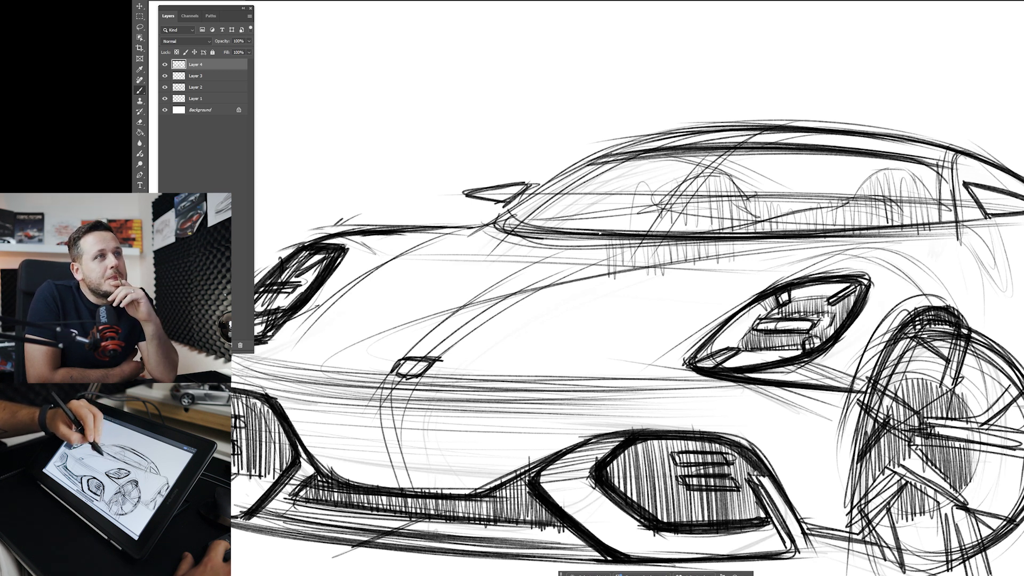
drag(574, 241, 542, 291)
drag(475, 230, 437, 312)
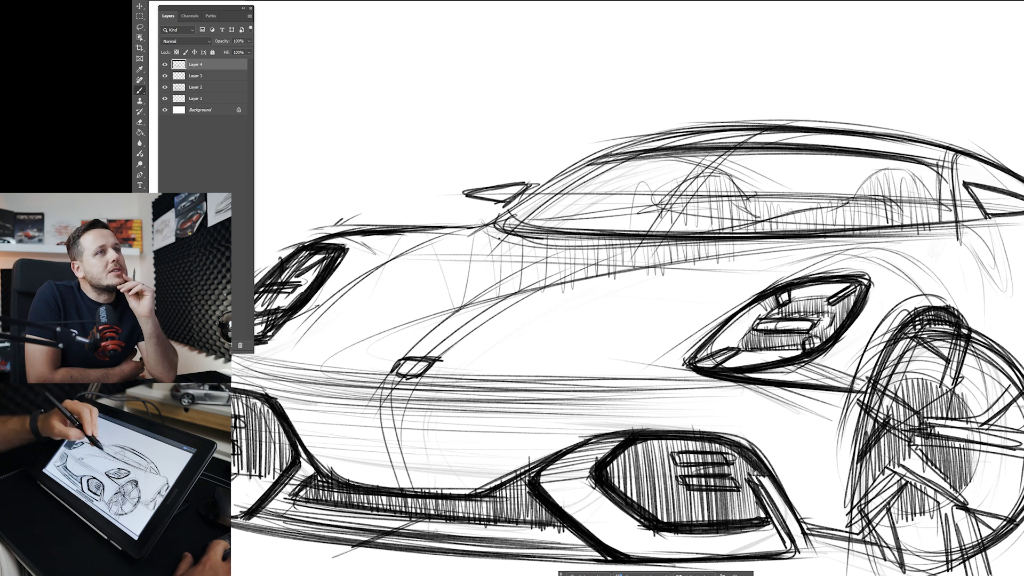
mouse_move(580, 235)
mouse_down()
mouse_move(500, 238)
mouse_move(556, 237)
mouse_up()
mouse_move(468, 197)
mouse_down()
mouse_move(453, 197)
mouse_move(497, 201)
mouse_move(445, 181)
mouse_move(449, 152)
mouse_up()
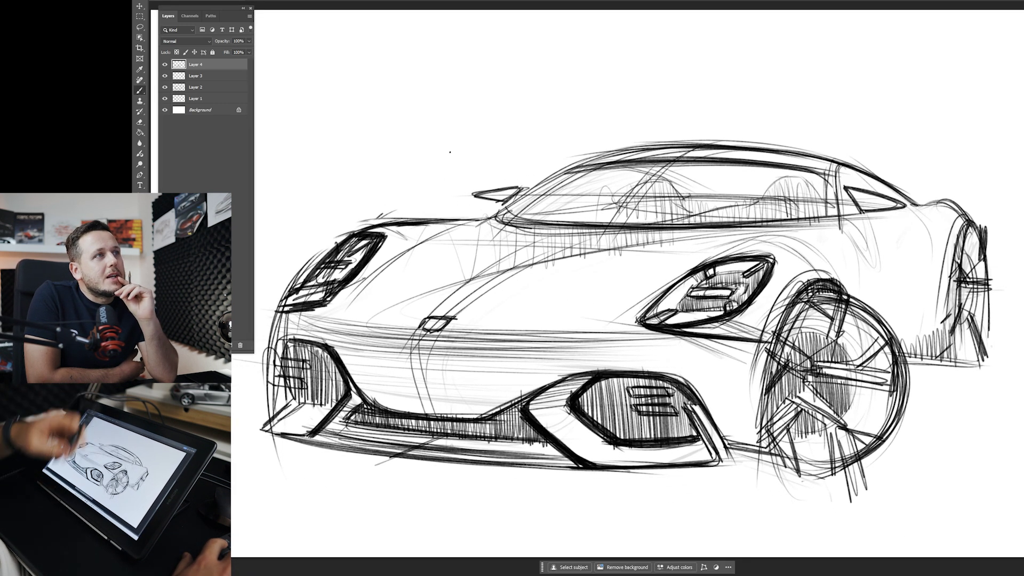